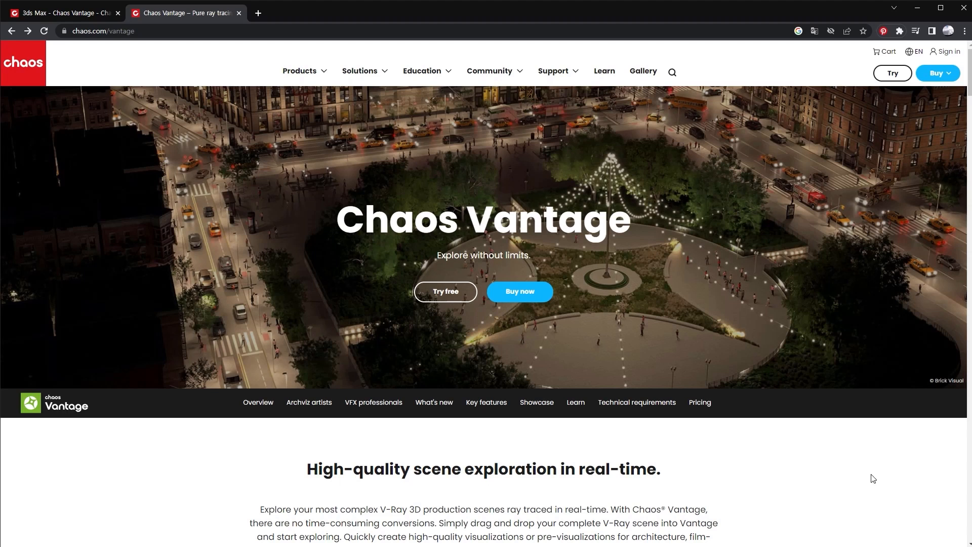
# Step: Examine the Chaos Vantage product page and the 3ds Max supported-features documentation for lights, geometry and environment
pyautogui.click(171, 31)
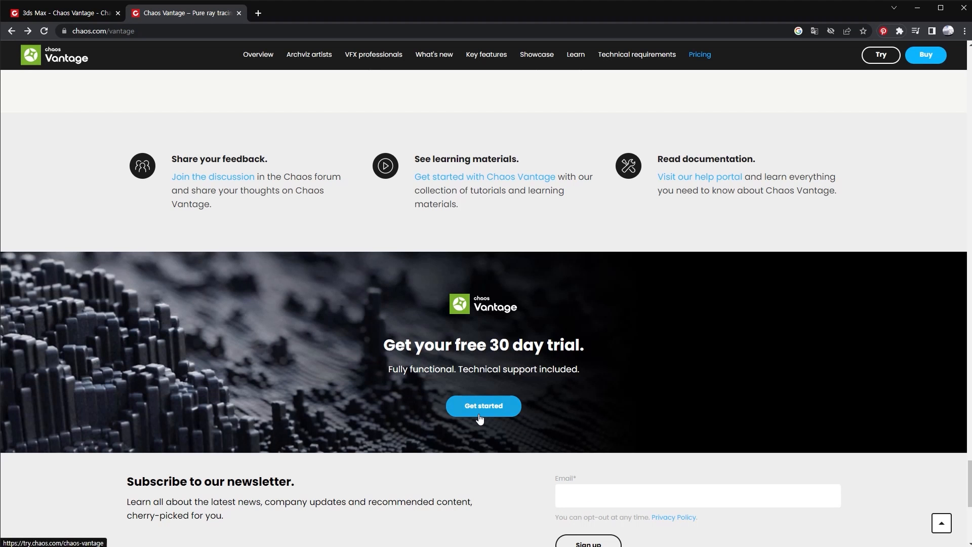
pyautogui.click(76, 6)
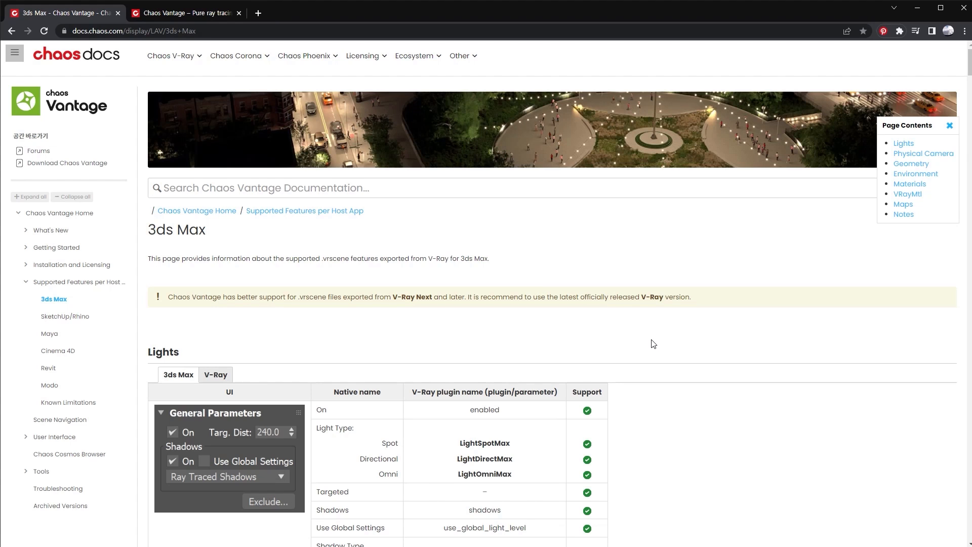
pyautogui.scroll(-4, 650, 344)
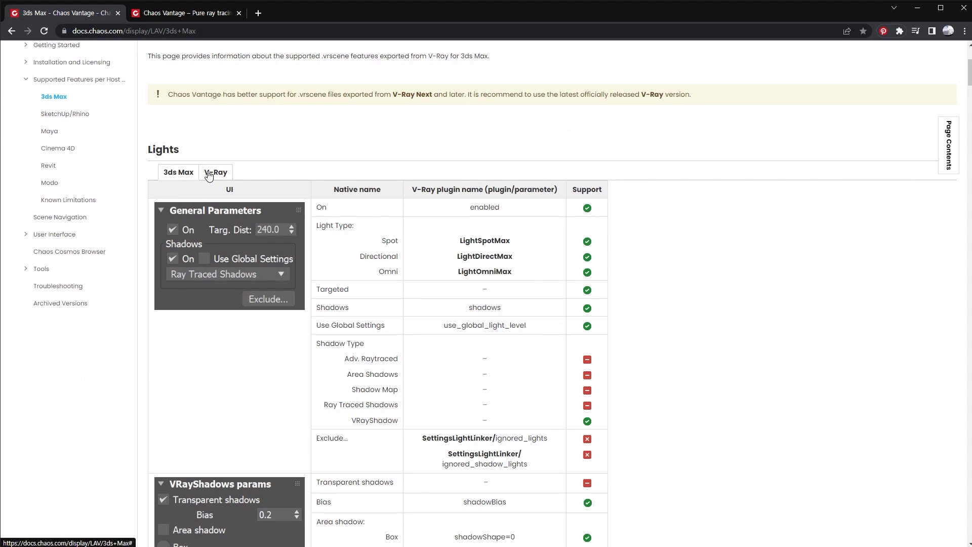
pyautogui.scroll(-15, 753, 317)
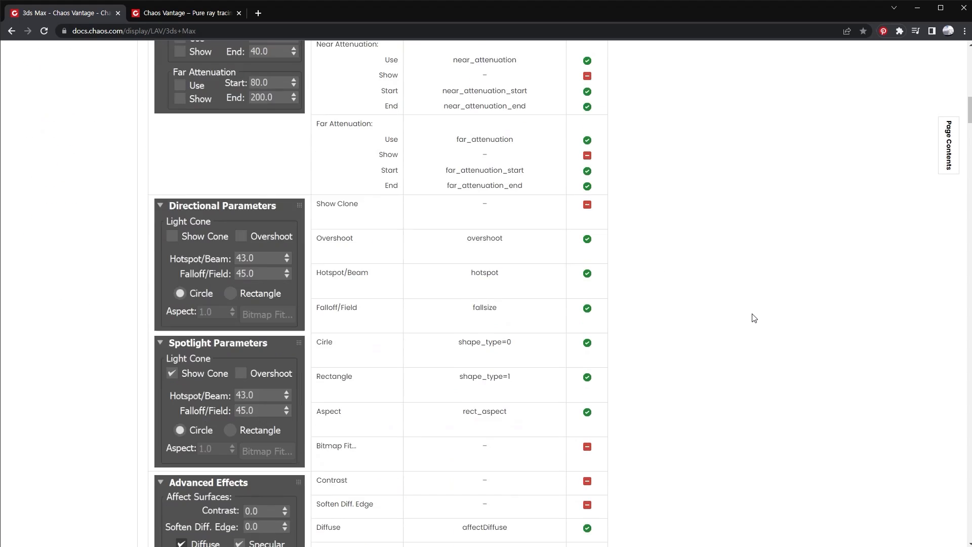
pyautogui.scroll(2, 754, 318)
pyautogui.scroll(-20, 773, 352)
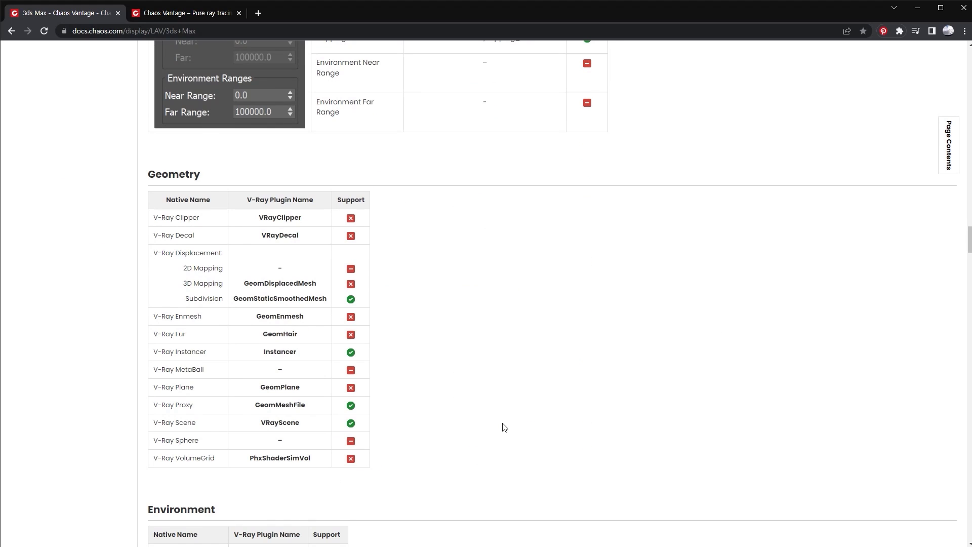
pyautogui.scroll(-10, 503, 426)
pyautogui.scroll(2, 504, 428)
# Step: Examine the VRayMtl support table, covering reflection, refraction, translucency, coat, thin film and sheen parameters
pyautogui.scroll(-15, 477, 263)
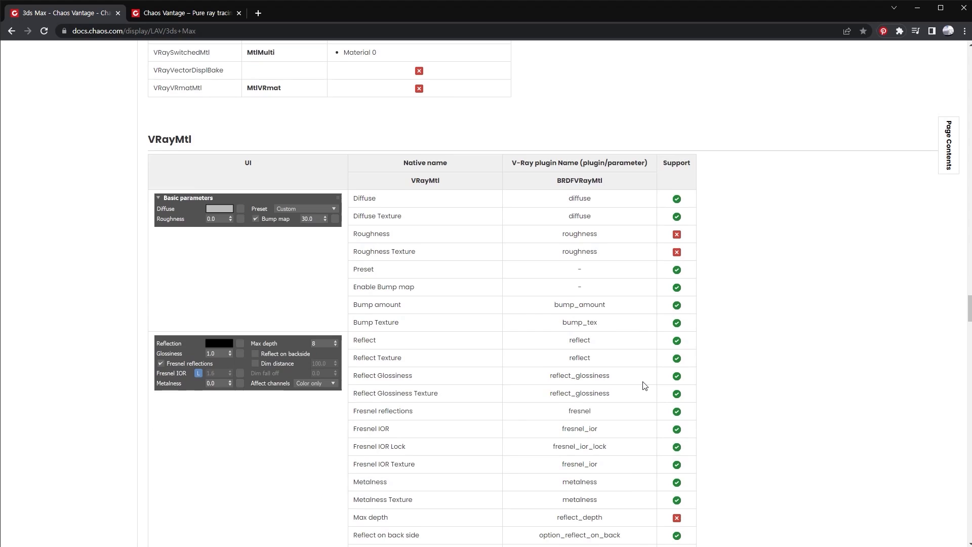
pyautogui.scroll(-10, 693, 336)
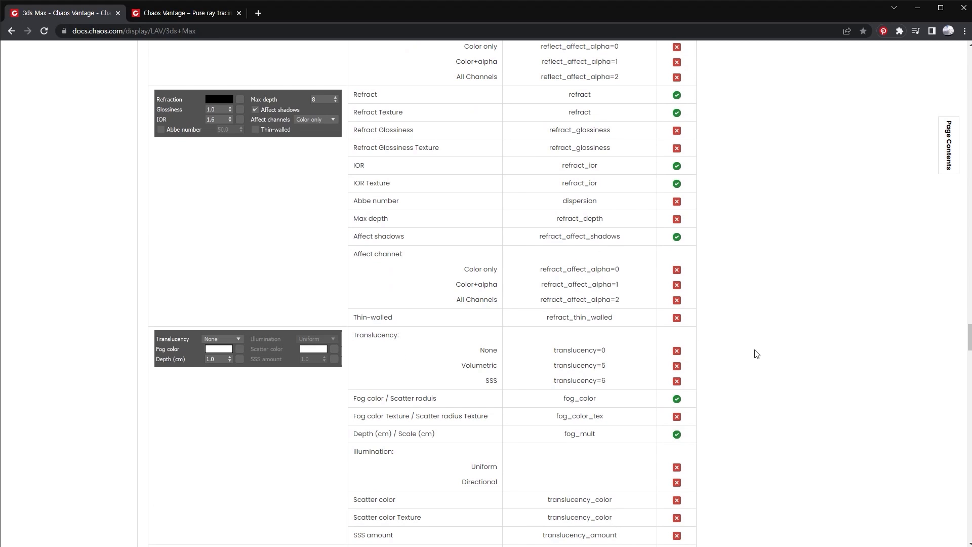
pyautogui.scroll(-10, 765, 426)
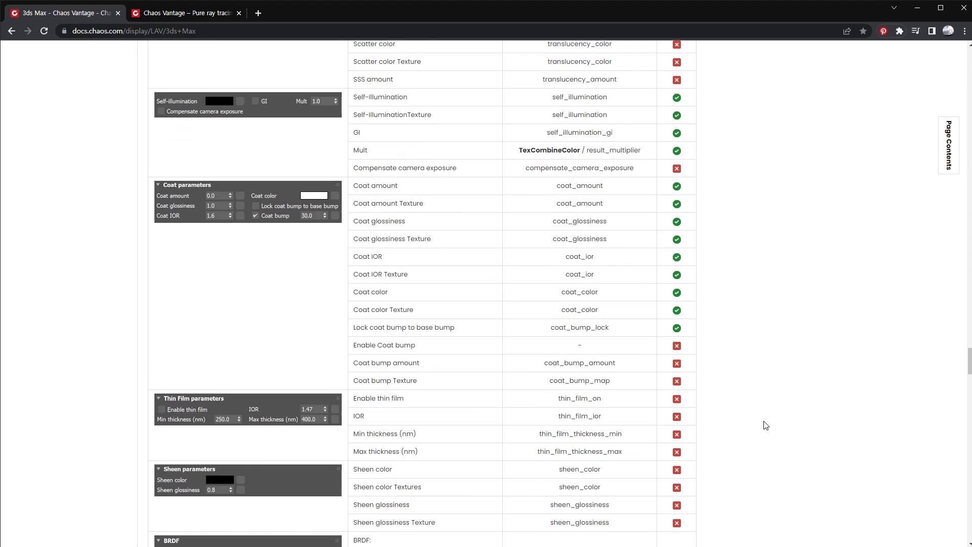
pyautogui.scroll(-8, 765, 426)
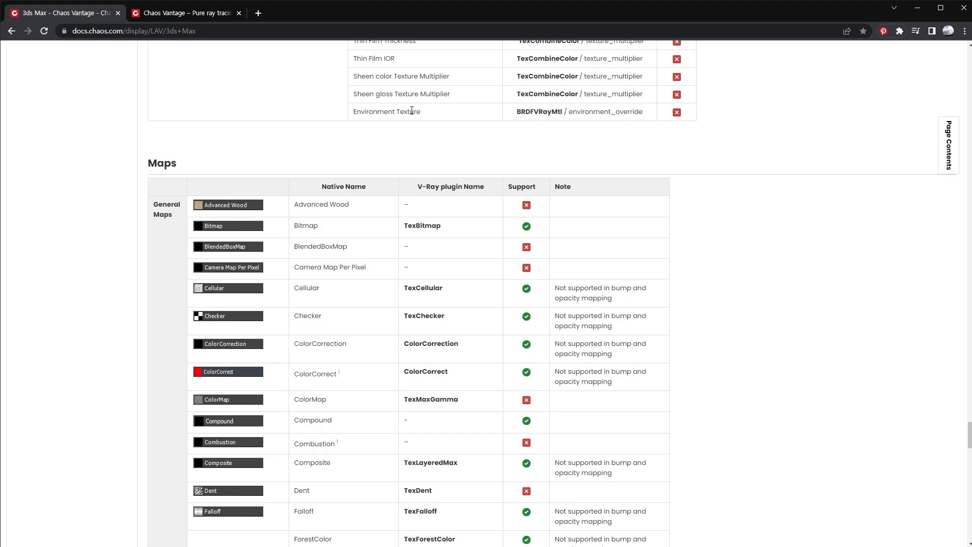
# Step: Review the Maps support table for the general maps and the V-Ray maps
pyautogui.scroll(-1, 738, 243)
pyautogui.scroll(-2, 738, 243)
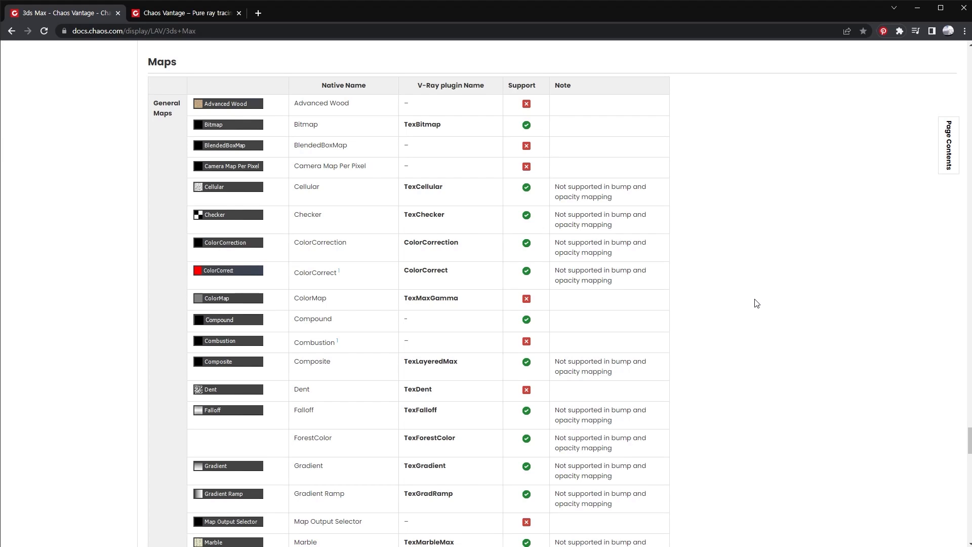
pyautogui.scroll(-13, 760, 304)
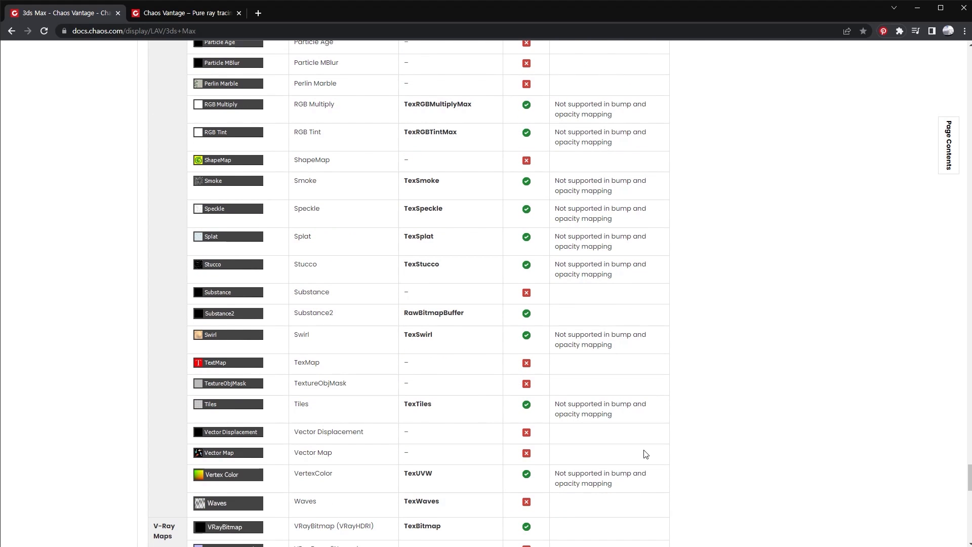
pyautogui.scroll(-15, 767, 436)
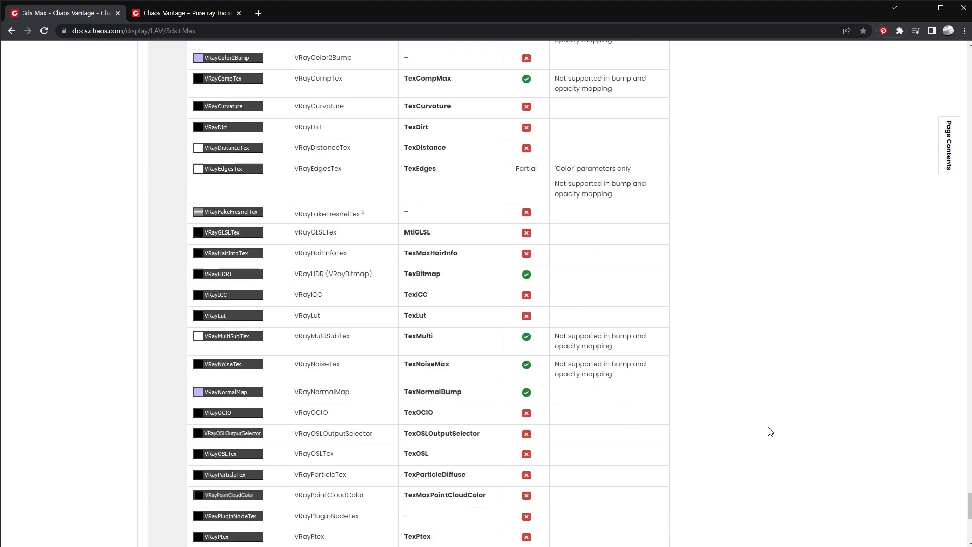
pyautogui.scroll(1, 768, 415)
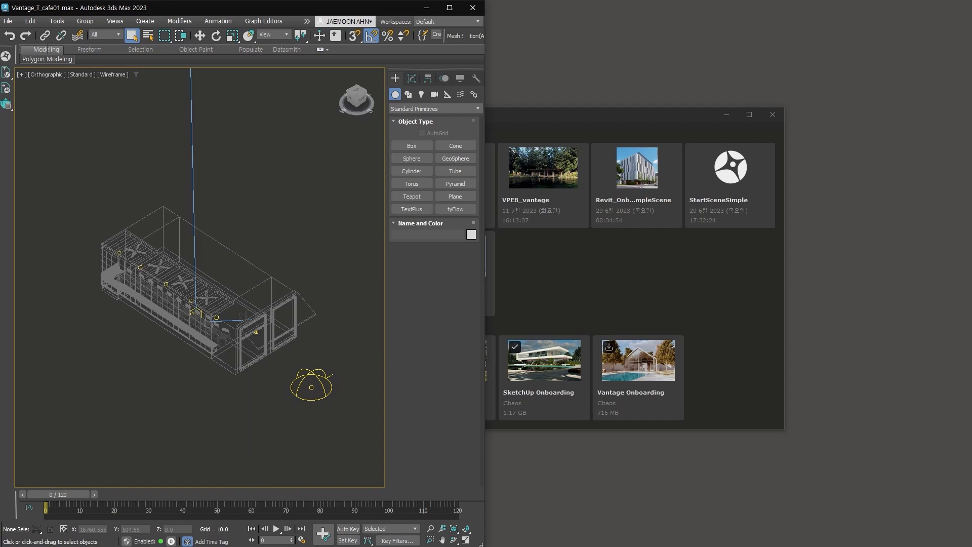
# Step: Switch to 3ds Max and inspect the cafe scene's interior, including the tables, sofa and lights
pyautogui.scroll(5, 211, 330)
pyautogui.click(206, 333)
pyautogui.keyDown('alt'); pyautogui.moveTo(289, 342); pyautogui.dragTo(188, 339, button='middle'); pyautogui.keyUp('alt')
pyautogui.scroll(-5, 203, 341)
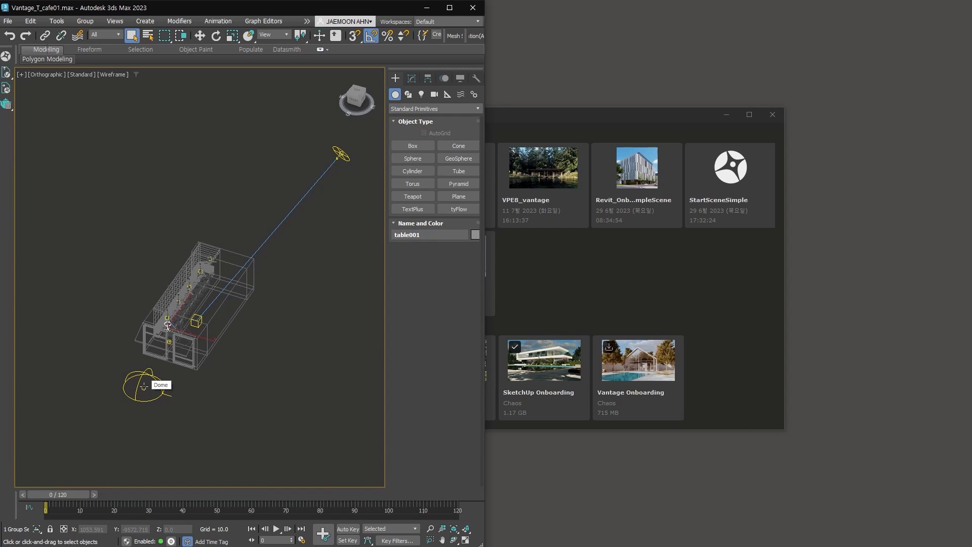
pyautogui.scroll(6, 168, 304)
pyautogui.scroll(3, 172, 267)
pyautogui.click(205, 383)
pyautogui.click(118, 347)
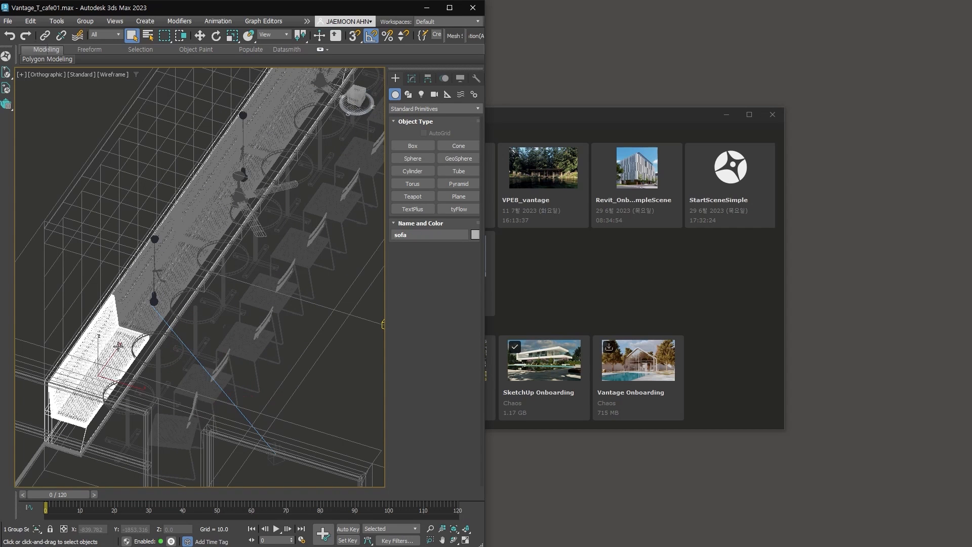
pyautogui.scroll(-5, 102, 310)
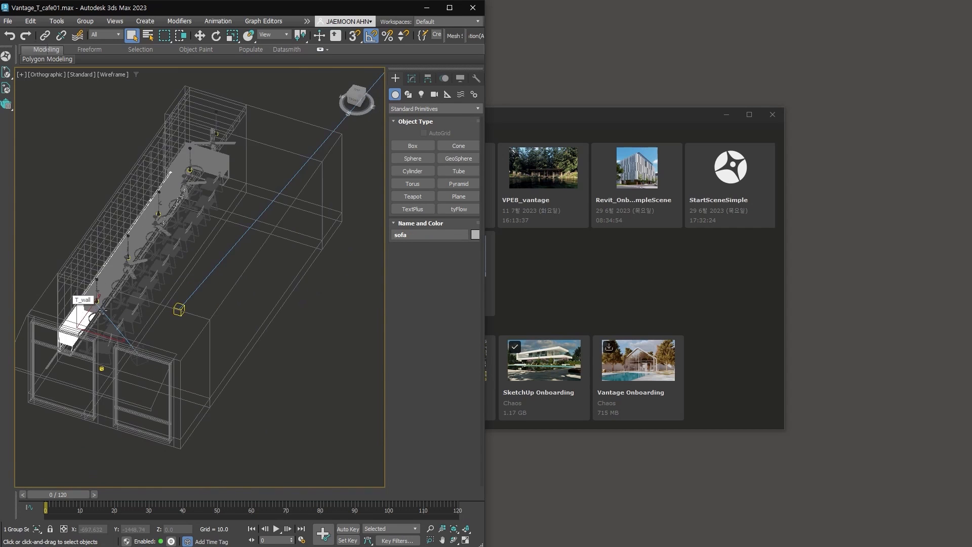
pyautogui.scroll(-3, 102, 310)
# Step: Switch to Chaos Vantage, create a new file and fit its window beside the 3ds Max window
pyautogui.click(628, 118)
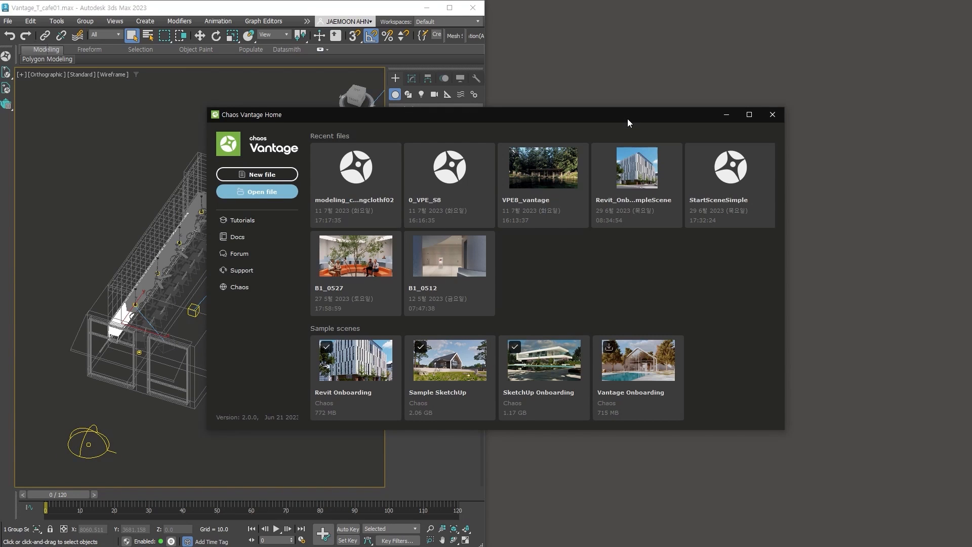
pyautogui.middleClick(66, 141)
pyautogui.click(257, 174)
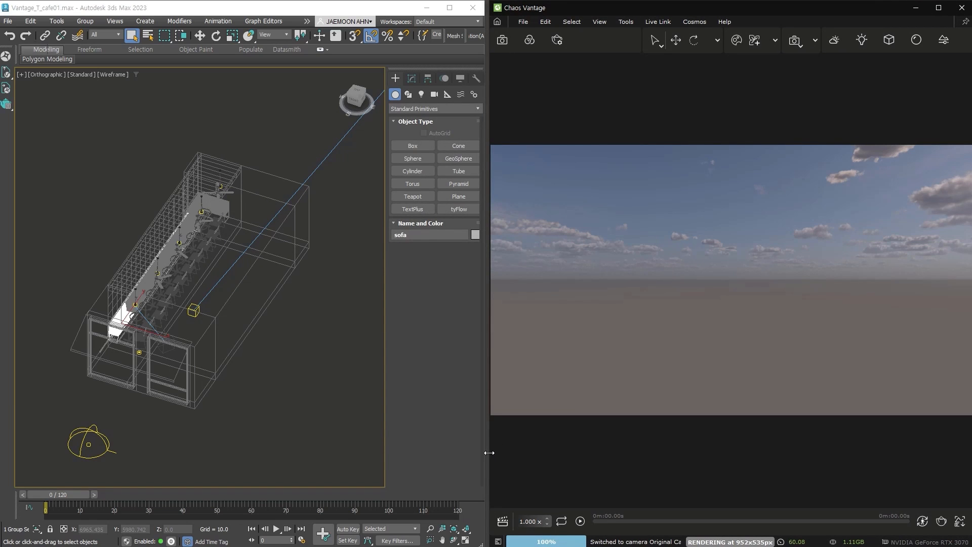
pyautogui.moveTo(489, 452); pyautogui.dragTo(485, 452)
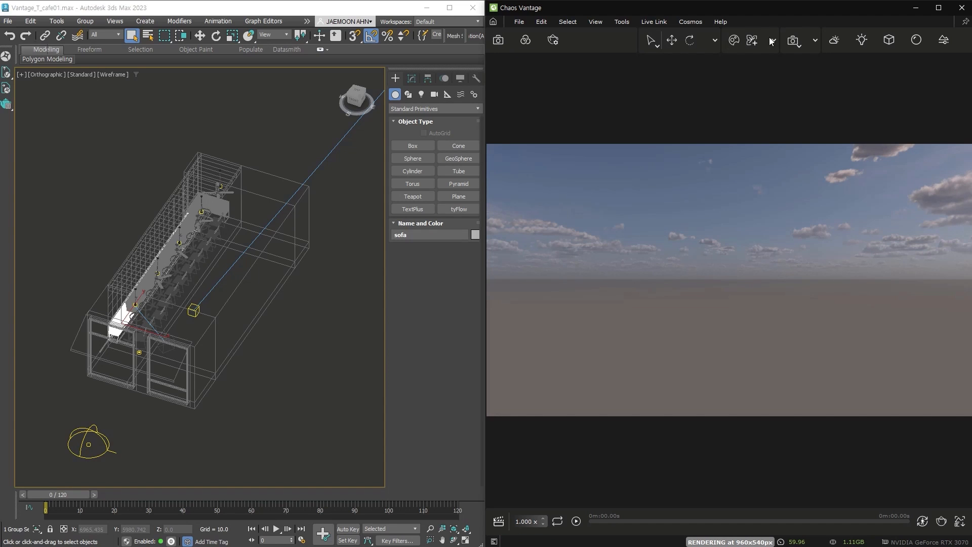
# Step: Widen the Vantage window and look through its environment, lights, objects, materials and remaining scene settings
pyautogui.moveTo(484, 107); pyautogui.dragTo(75, 129)
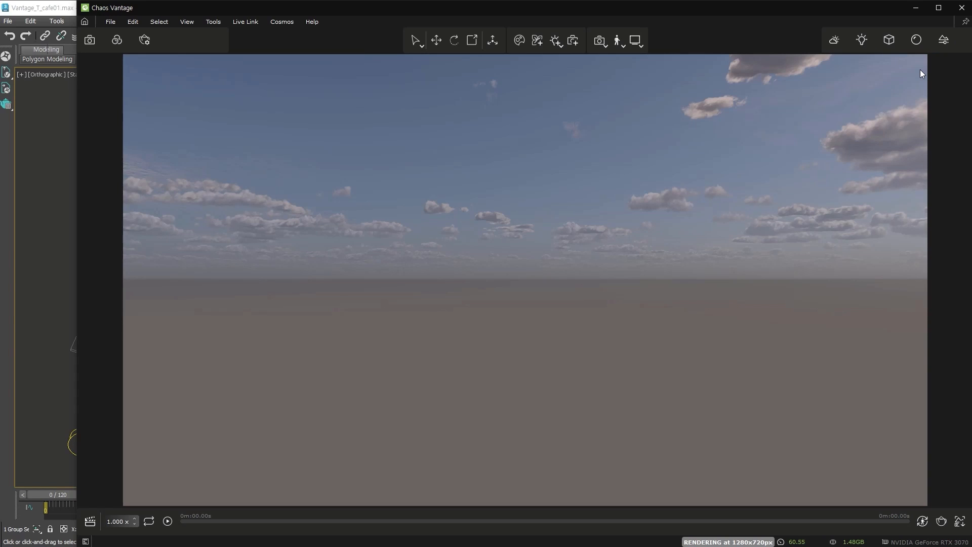
pyautogui.click(834, 38)
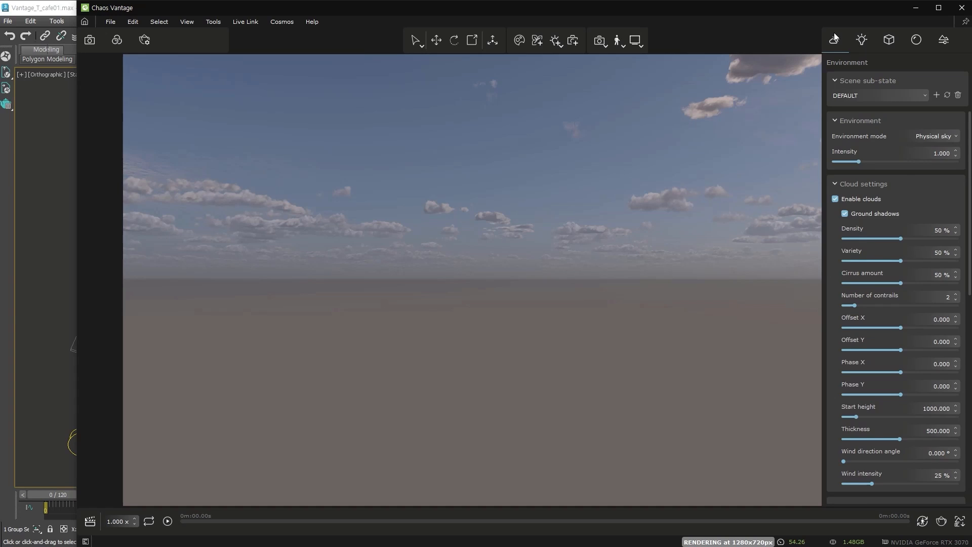
pyautogui.click(863, 41)
pyautogui.click(889, 41)
pyautogui.click(917, 40)
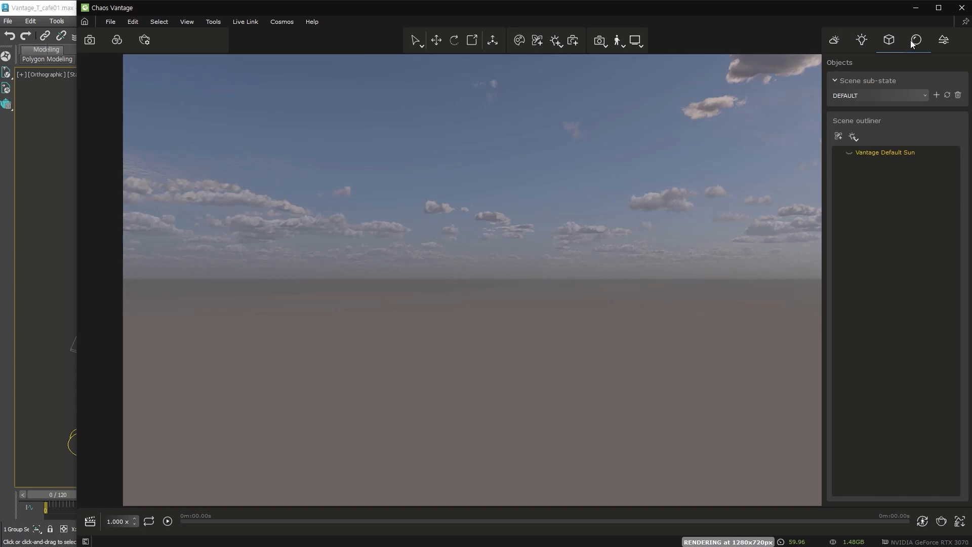
pyautogui.click(944, 40)
pyautogui.click(832, 41)
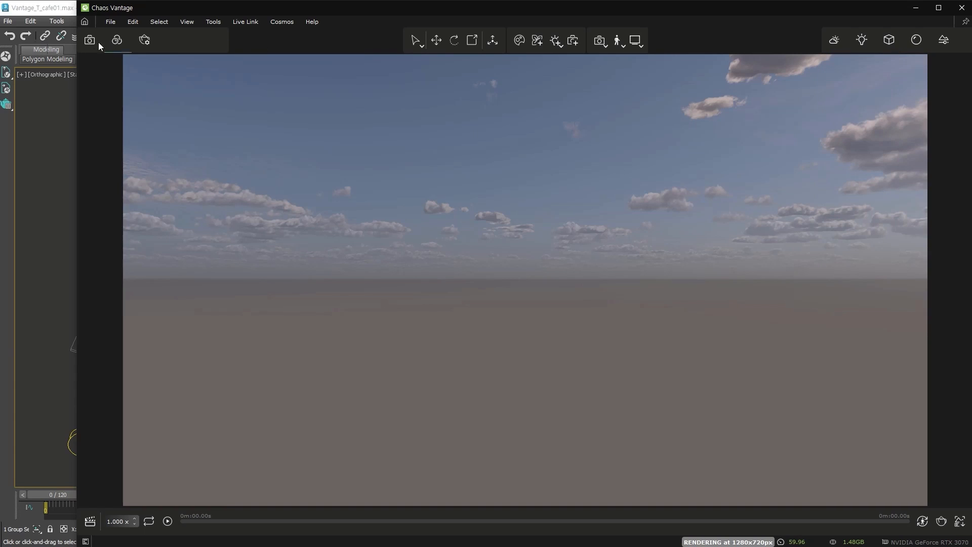
# Step: Look through the camera, color correction and render settings, and restore the side-by-side layout with 3ds Max
pyautogui.click(96, 42)
pyautogui.click(122, 40)
pyautogui.click(143, 39)
pyautogui.moveTo(75, 132); pyautogui.dragTo(481, 152)
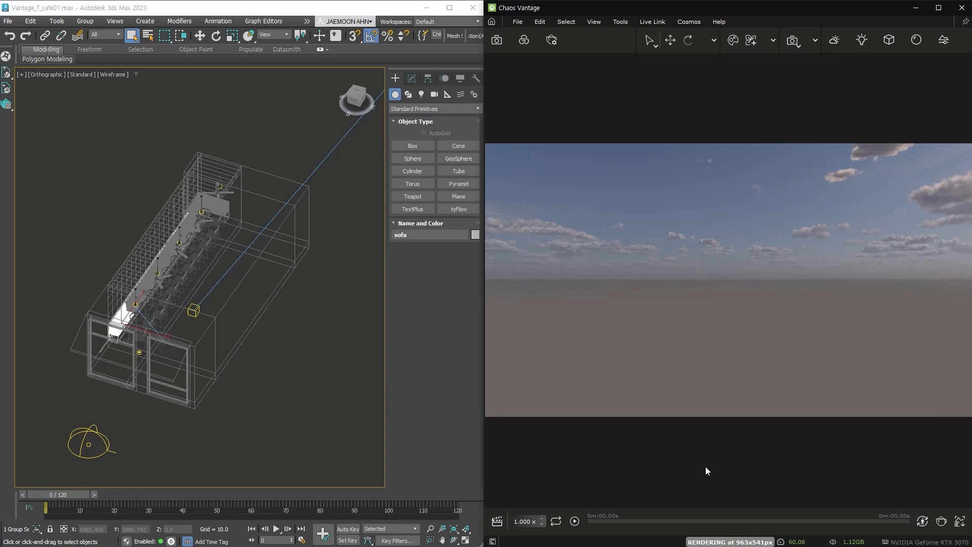
# Step: Show the Vantage animation editor, try its Shot mode and return it to Time mode
pyautogui.click(497, 521)
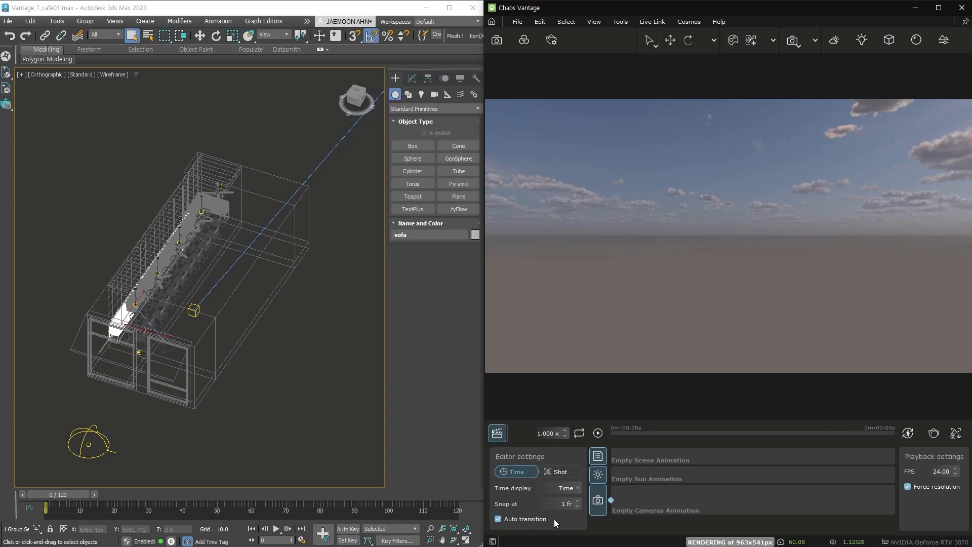
pyautogui.click(558, 473)
pyautogui.click(524, 473)
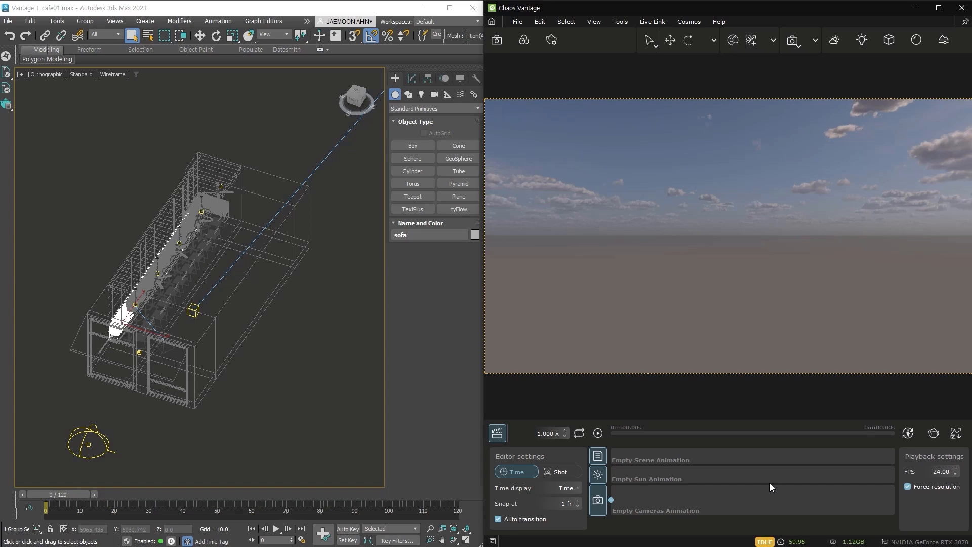
# Step: Switch to 3ds Max, select VRayCam001 and show the scene through that camera
pyautogui.click(433, 317)
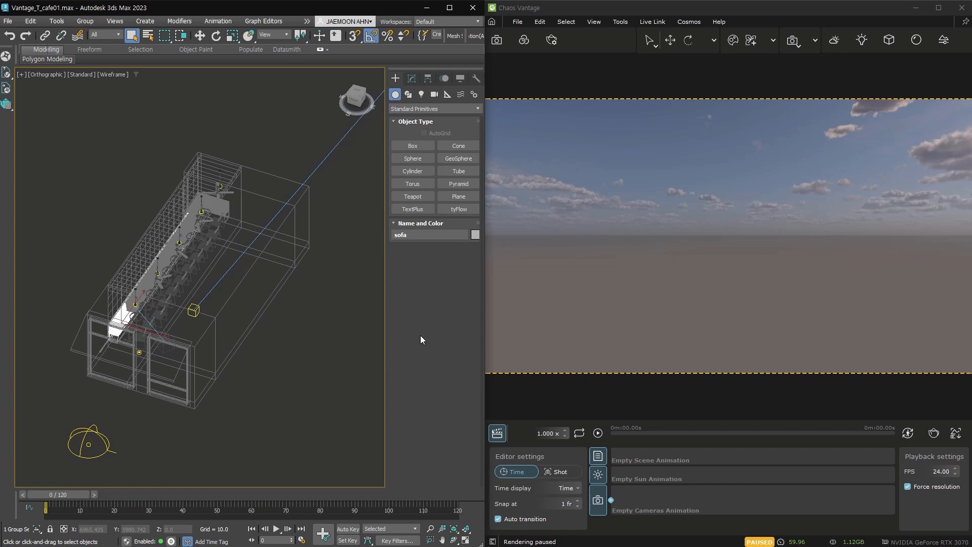
pyautogui.scroll(2, 212, 372)
pyautogui.click(176, 354)
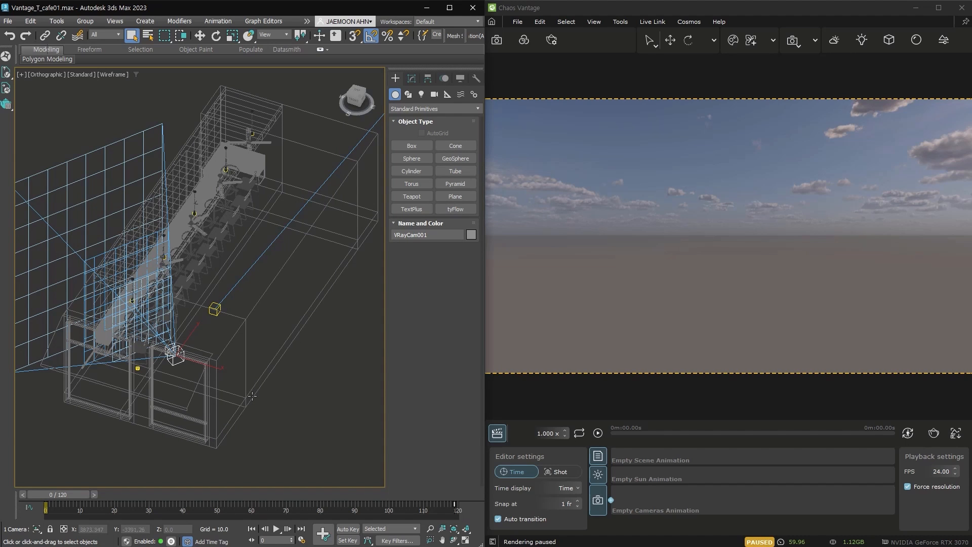
pyautogui.press('c')
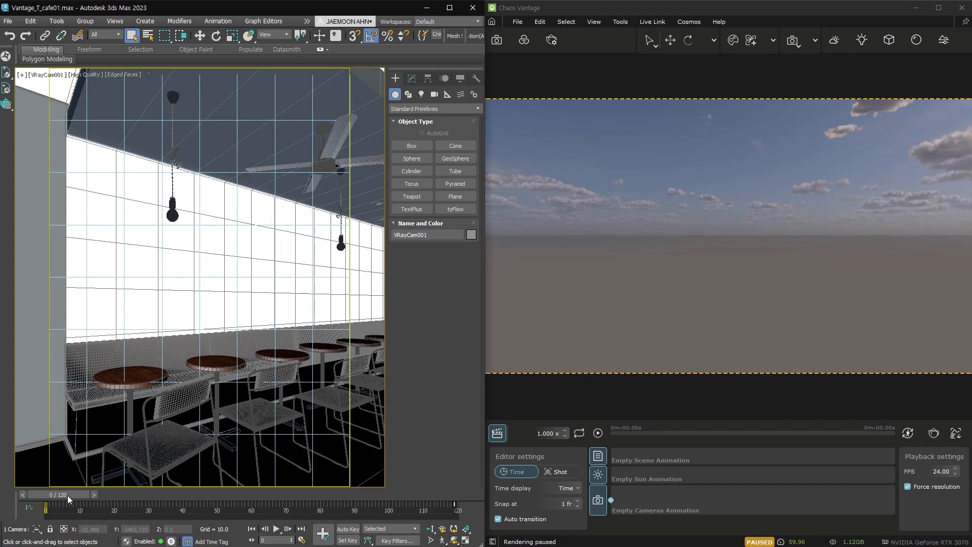
# Step: Change the VRayCam001 viewport from shaded to wireframe display
pyautogui.moveTo(62, 496); pyautogui.dragTo(56, 517)
pyautogui.hotkey('alt', 'b')
pyautogui.click(123, 159)
pyautogui.click(375, 144)
pyautogui.press('F3')
# Step: Open the render setup and select V-Ray GPU 6 Update 1.2 as the renderer
pyautogui.moveTo(357, 38); pyautogui.dragTo(81, 38)
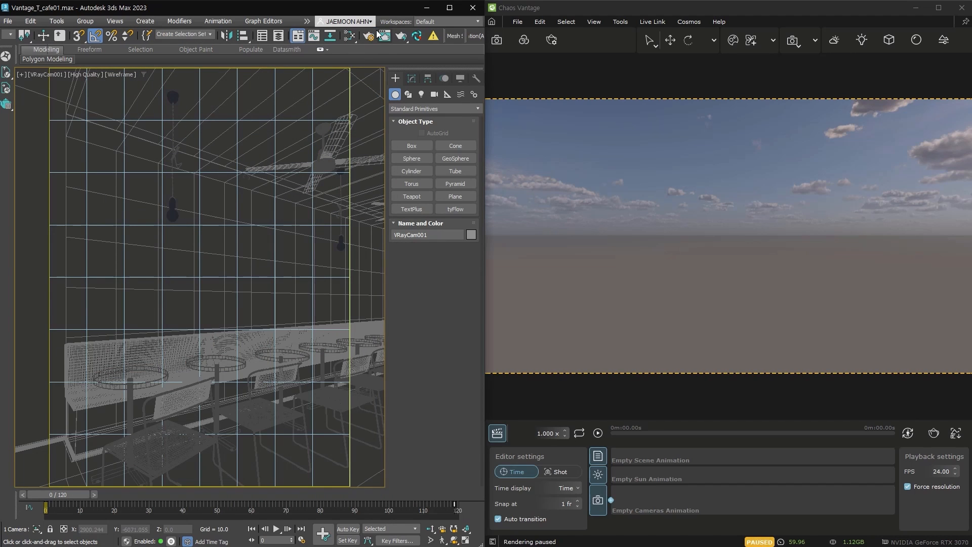
pyautogui.click(368, 35)
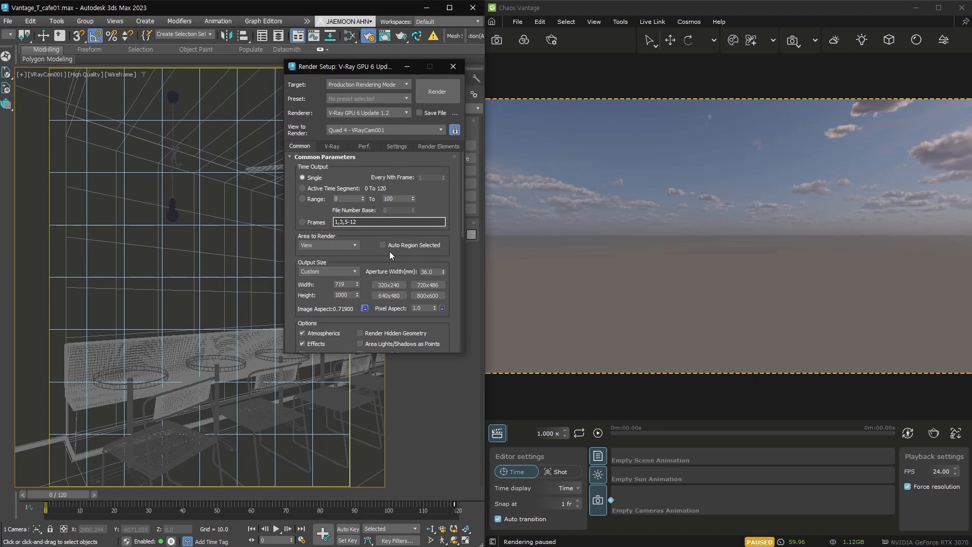
pyautogui.click(388, 112)
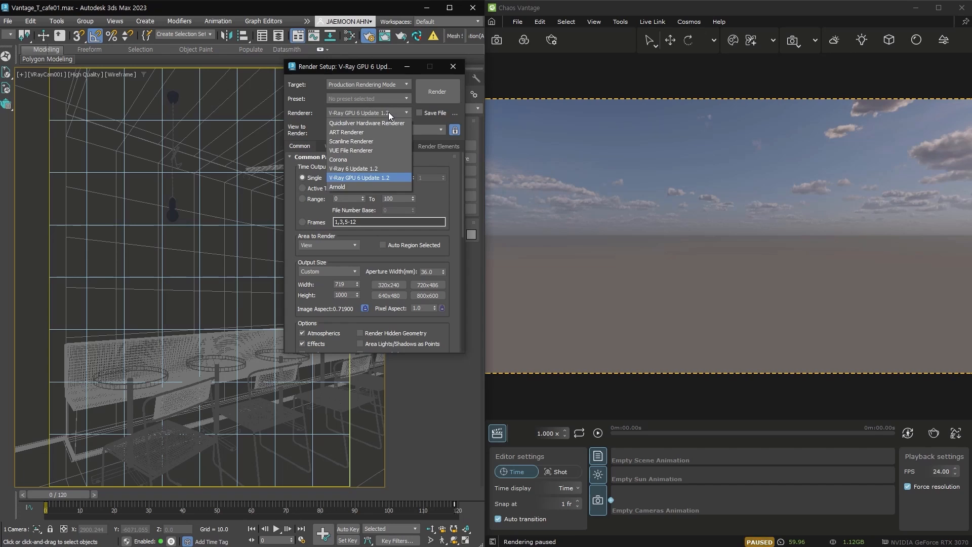
pyautogui.click(388, 178)
# Step: Review the V-Ray render, performance and general settings, down to the color mapping options
pyautogui.click(327, 147)
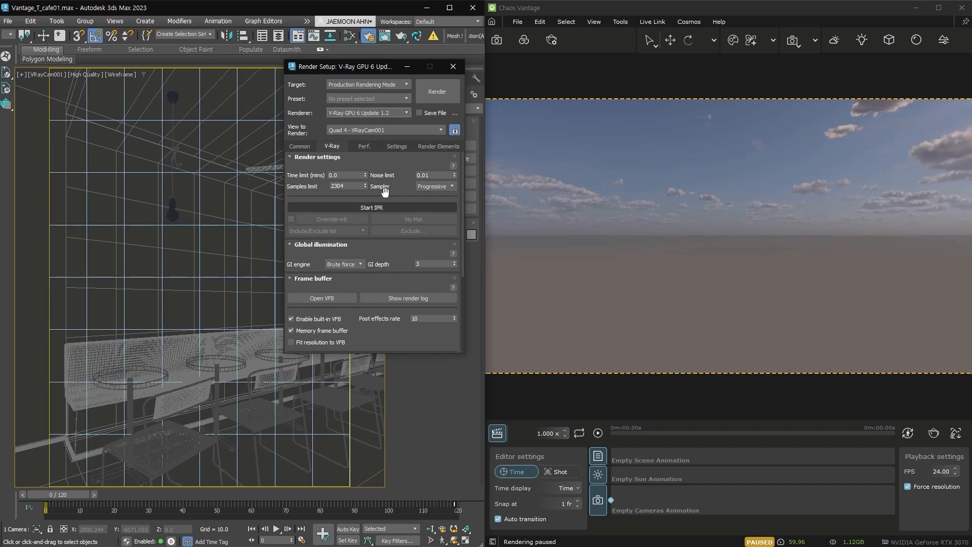
pyautogui.click(363, 147)
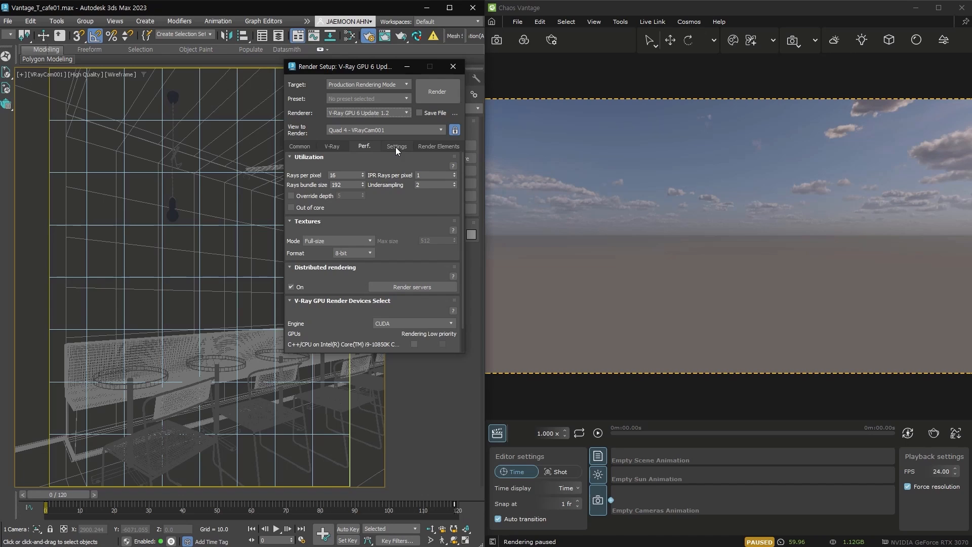
pyautogui.click(396, 147)
pyautogui.scroll(-5, 340, 273)
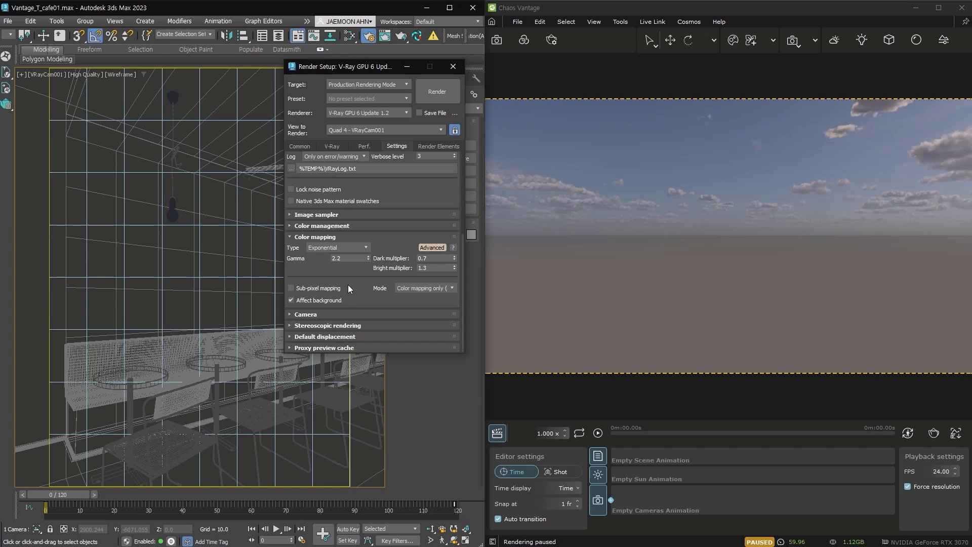
# Step: Review the render elements, common, V-Ray and general render settings, and close the render setup
pyautogui.click(354, 239)
pyautogui.click(426, 145)
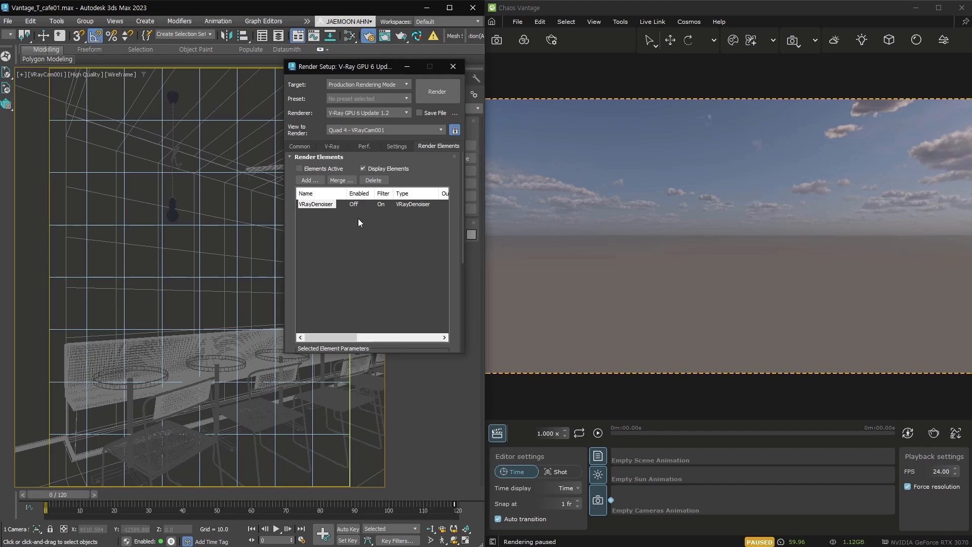
pyautogui.click(300, 147)
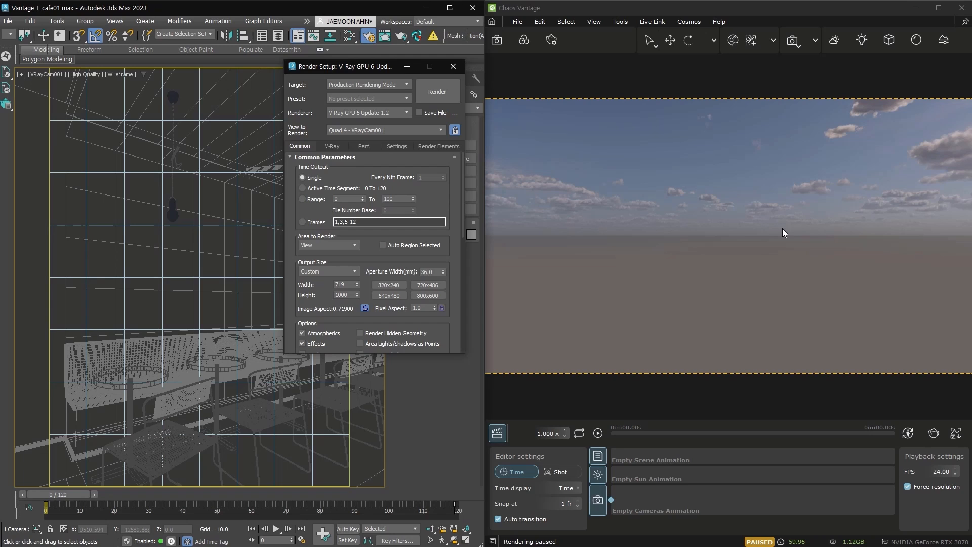
pyautogui.click(333, 146)
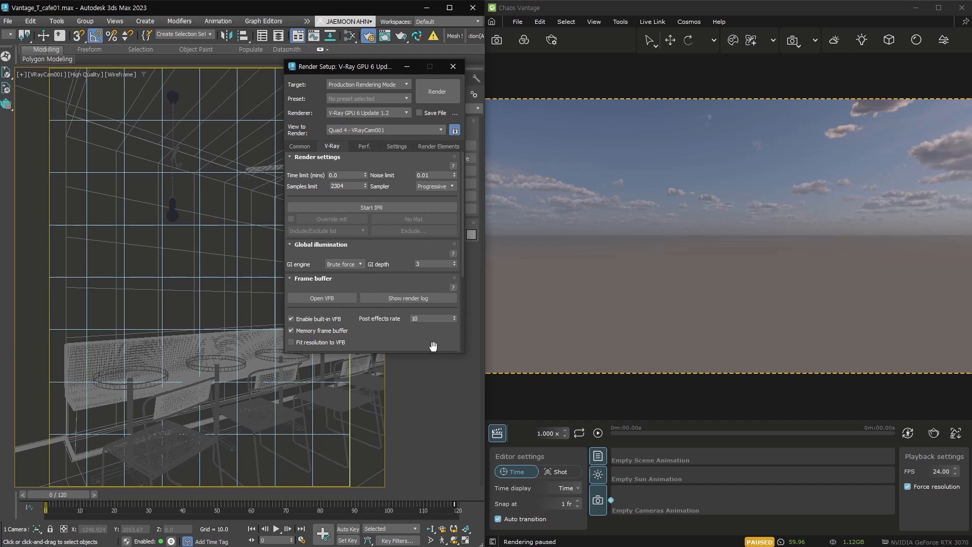
pyautogui.scroll(-3, 380, 310)
pyautogui.click(397, 146)
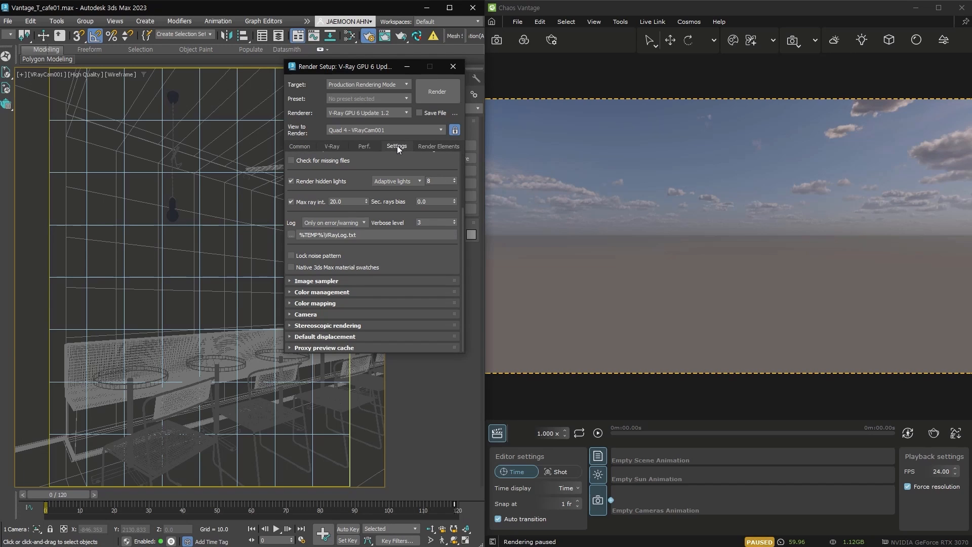
pyautogui.click(776, 12)
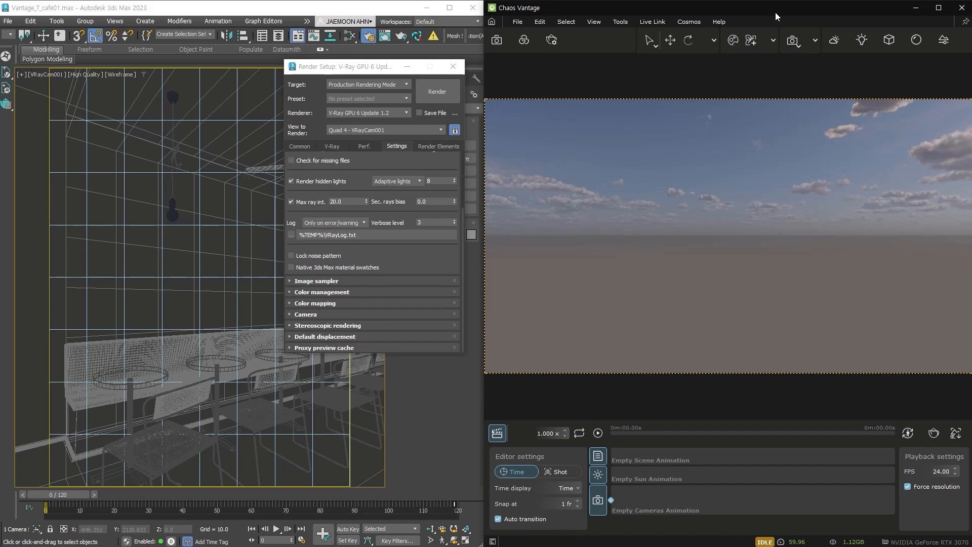
pyautogui.click(449, 68)
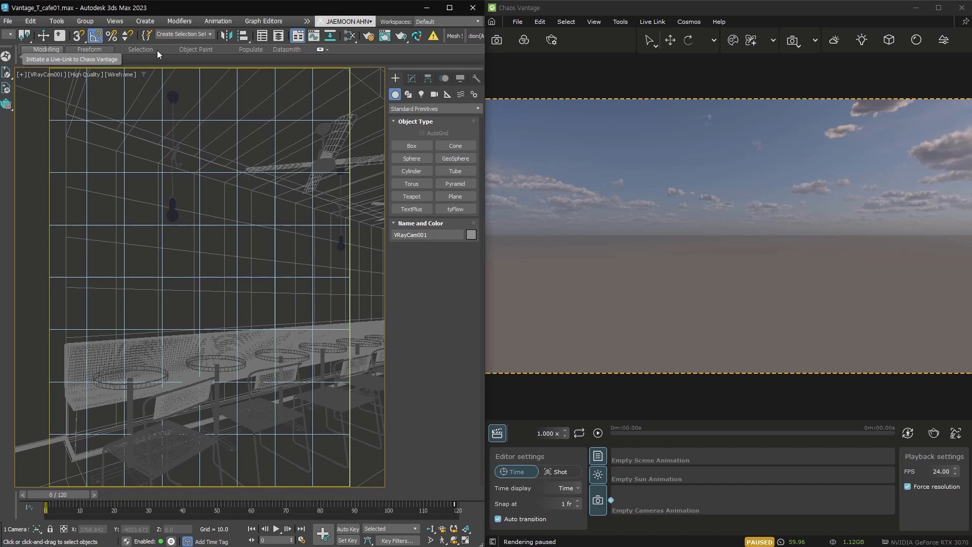
# Step: Open the V-Ray .vrscene exporter and set the export file to cafe.vrscene in the Vantage folder
pyautogui.click(307, 22)
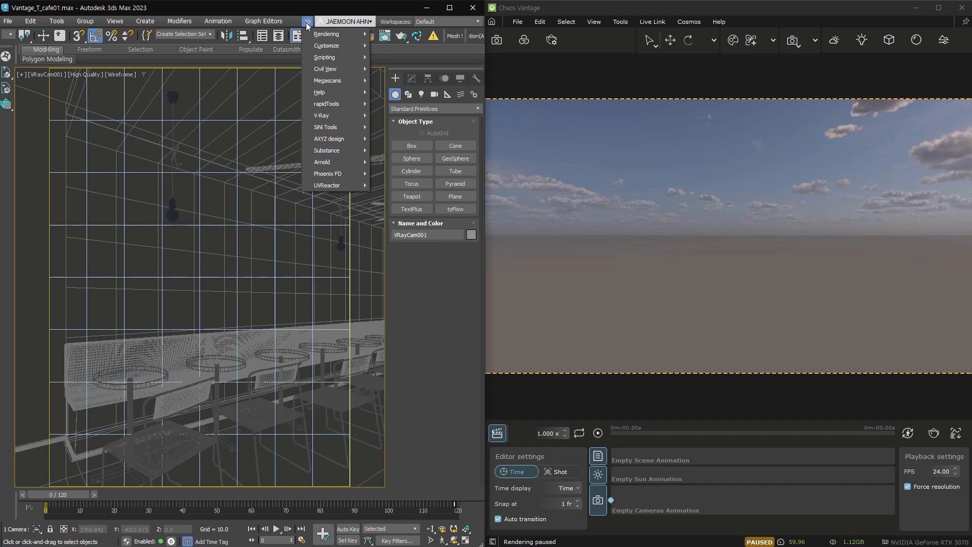
pyautogui.moveTo(338, 116)
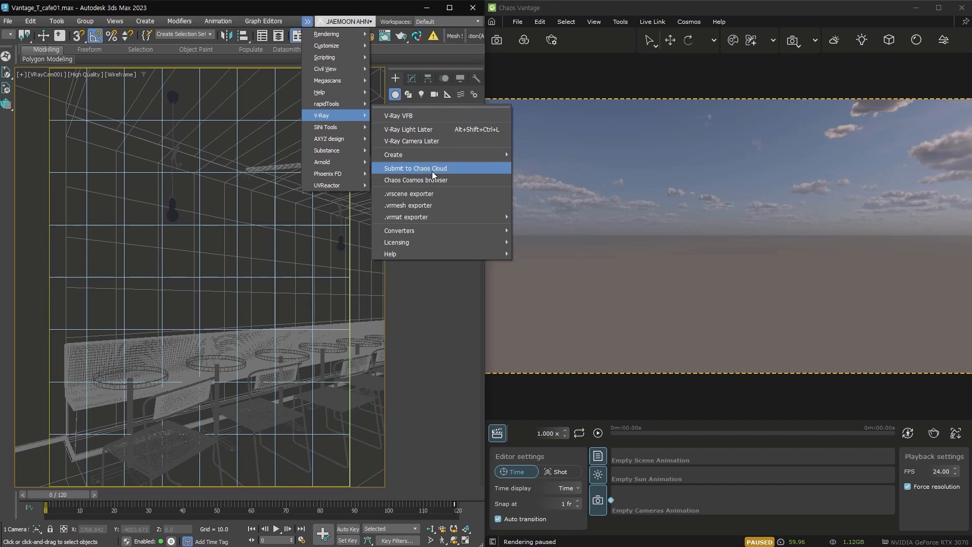
pyautogui.click(442, 196)
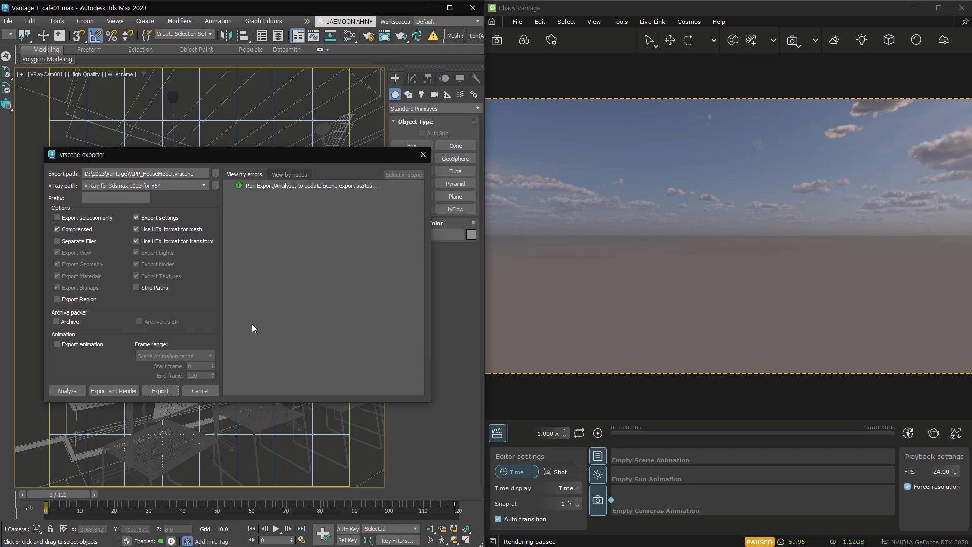
pyautogui.click(215, 173)
pyautogui.write('cafe')
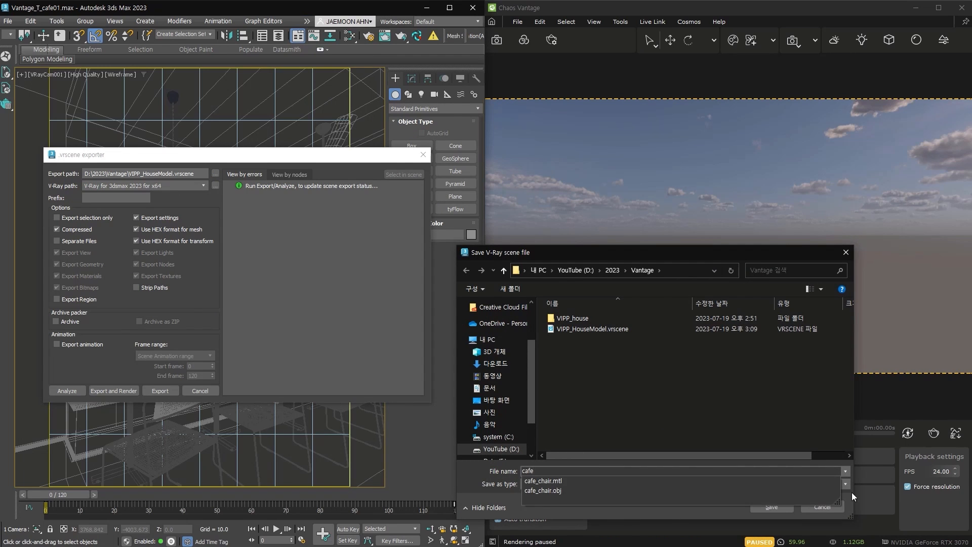
pyautogui.click(772, 507)
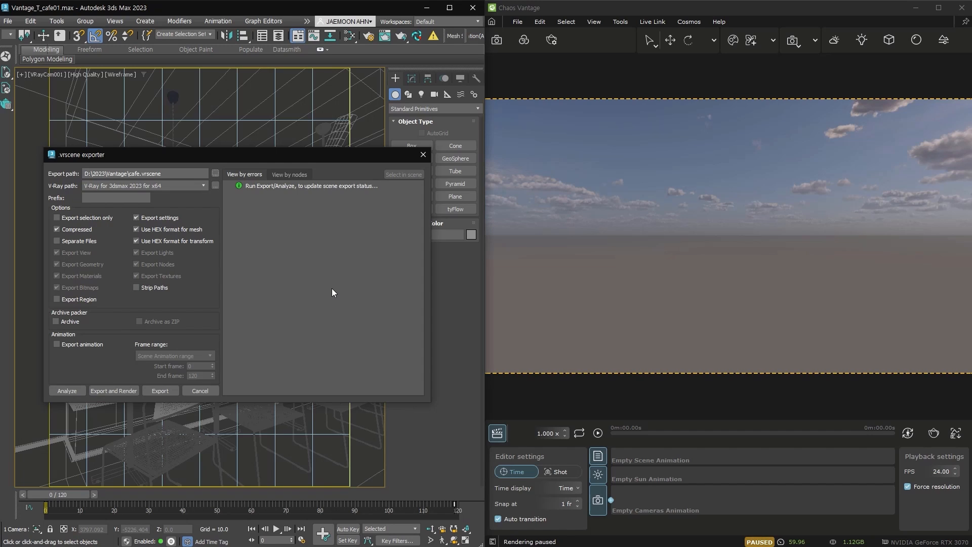
# Step: Try the animation export option with a custom frame range and with the scene animation range, and switch it off again
pyautogui.click(71, 345)
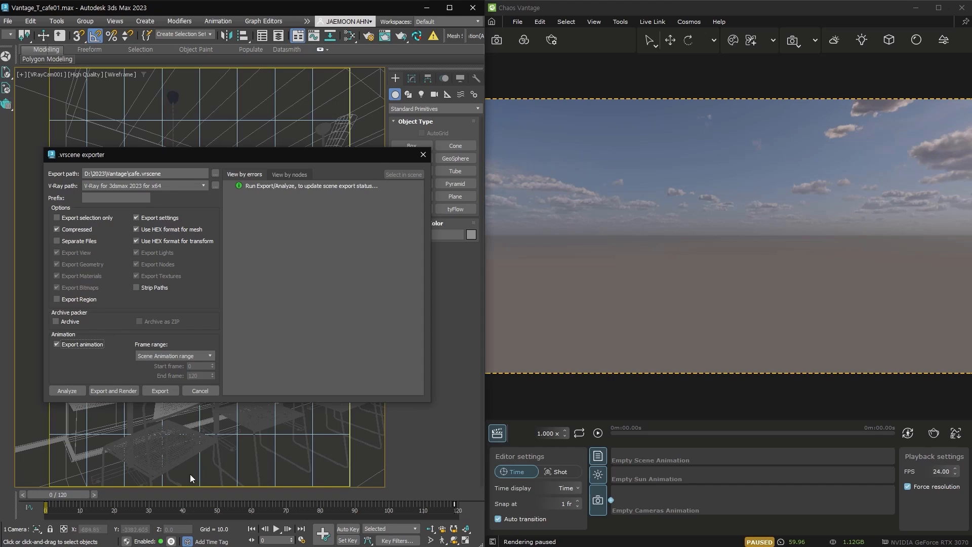
pyautogui.click(203, 357)
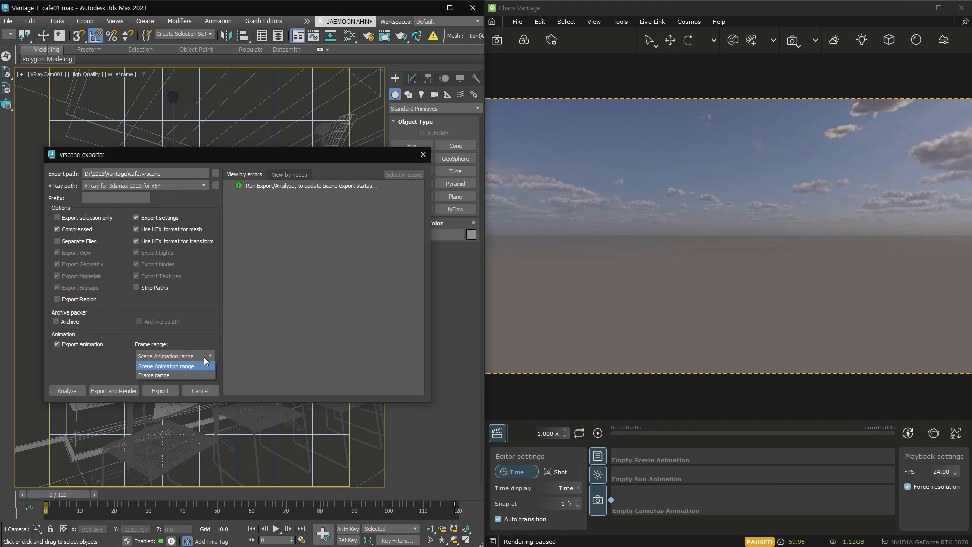
pyautogui.click(199, 375)
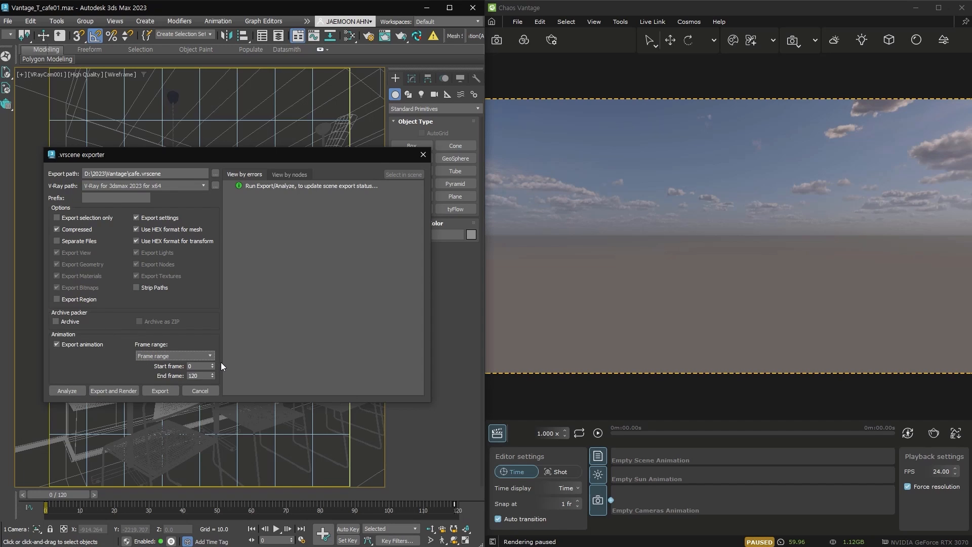
pyautogui.click(208, 356)
pyautogui.click(200, 366)
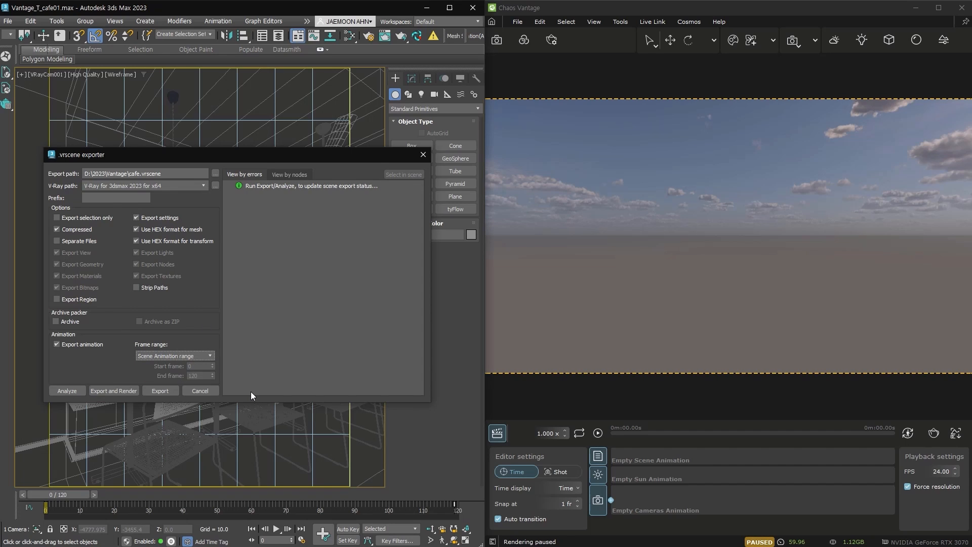
pyautogui.click(86, 345)
# Step: Export the scene, check the listed bitmap warning, close the exporter and widen the 3ds Max window to half the screen
pyautogui.click(160, 391)
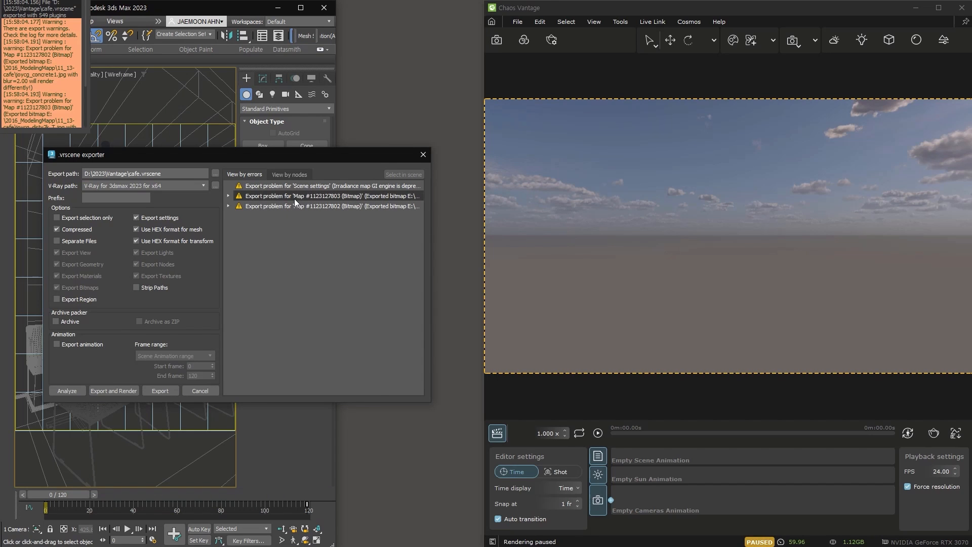
pyautogui.click(294, 199)
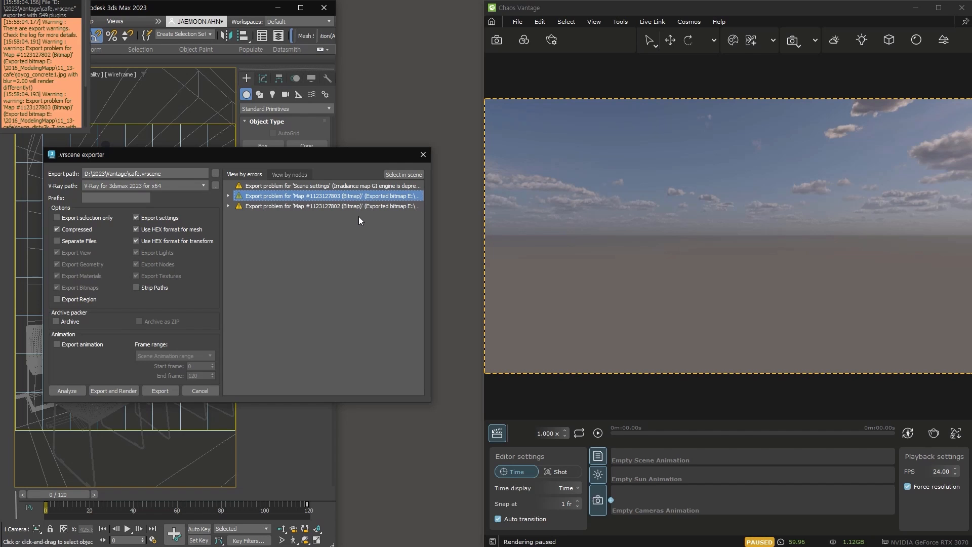
pyautogui.press('Escape')
pyautogui.moveTo(338, 381); pyautogui.dragTo(484, 391)
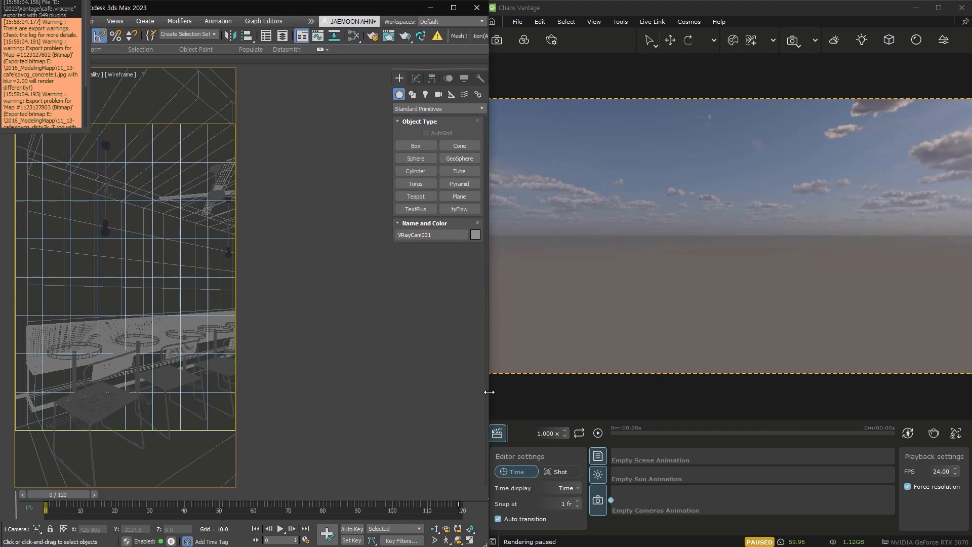
# Step: Switch to Chaos Vantage, open cafe.vrscene and hide the animation editor
pyautogui.click(517, 22)
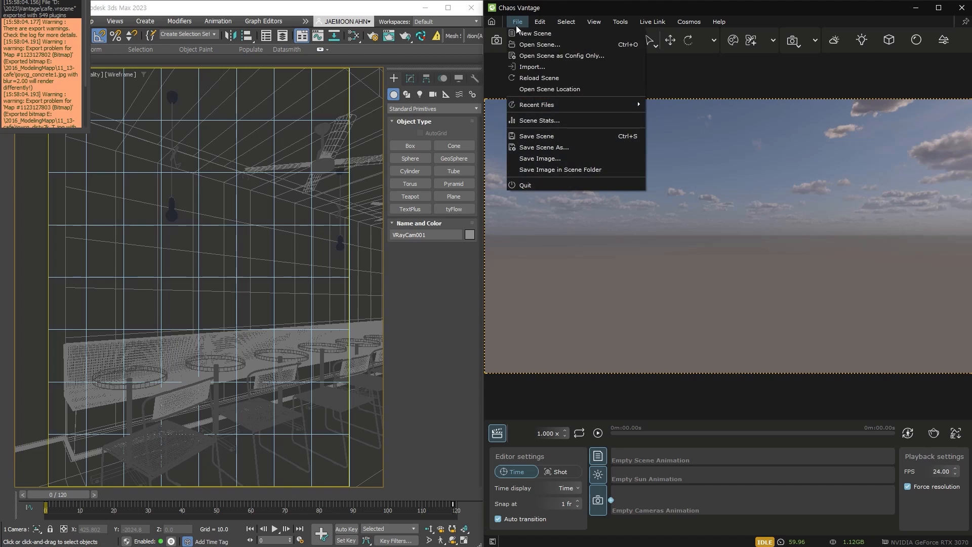
pyautogui.click(539, 45)
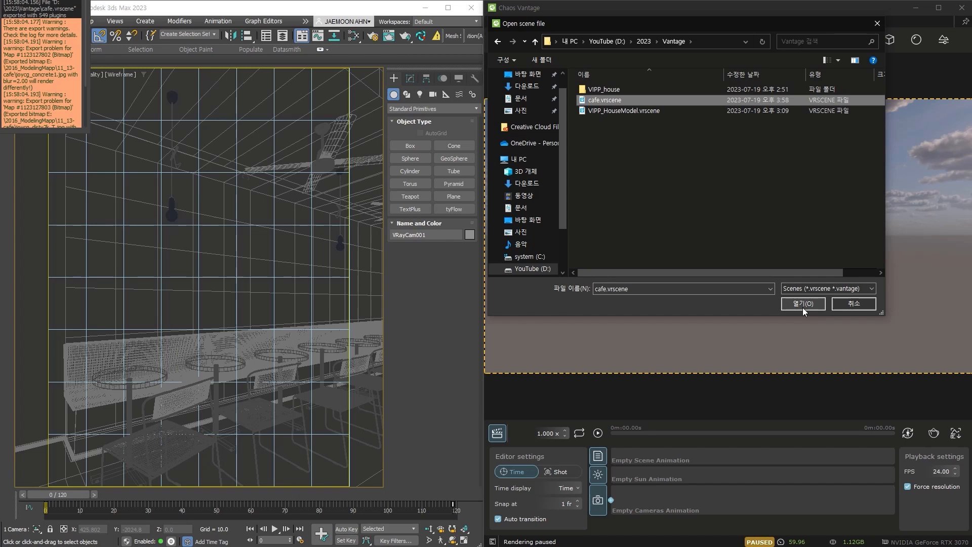
pyautogui.click(802, 303)
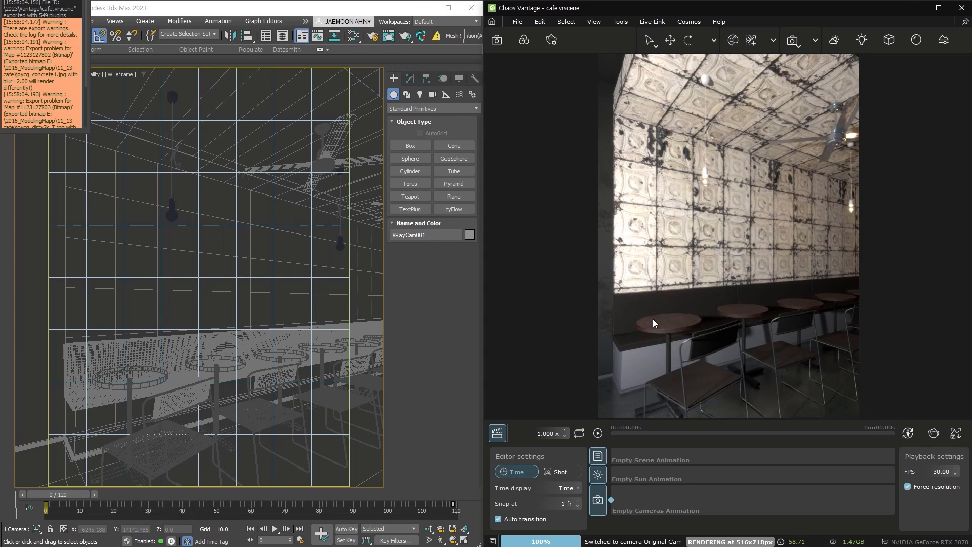
pyautogui.click(497, 433)
# Step: Open the camera settings and switch the view to VRayCam001 in the cafe Cams group
pyautogui.moveTo(816, 367); pyautogui.dragTo(587, 235)
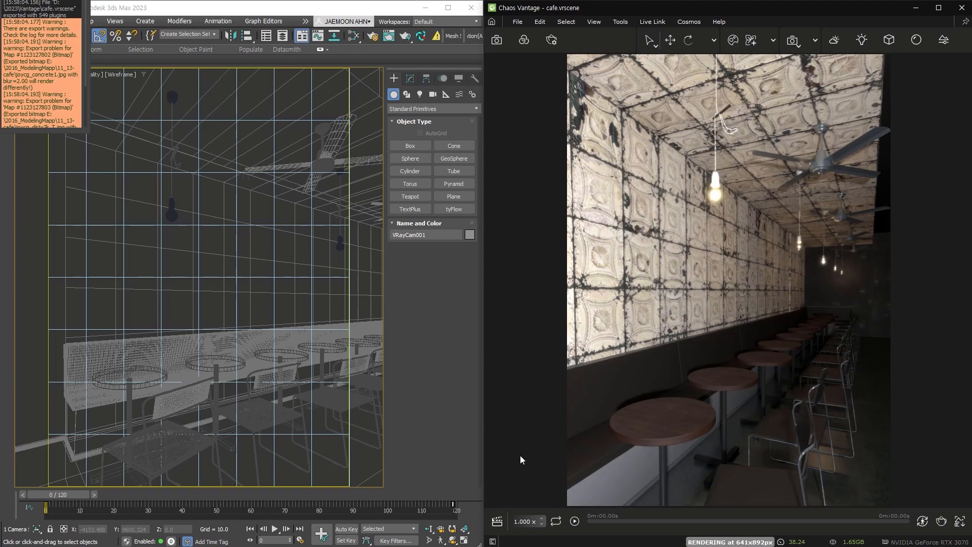
pyautogui.moveTo(807, 335); pyautogui.dragTo(759, 336)
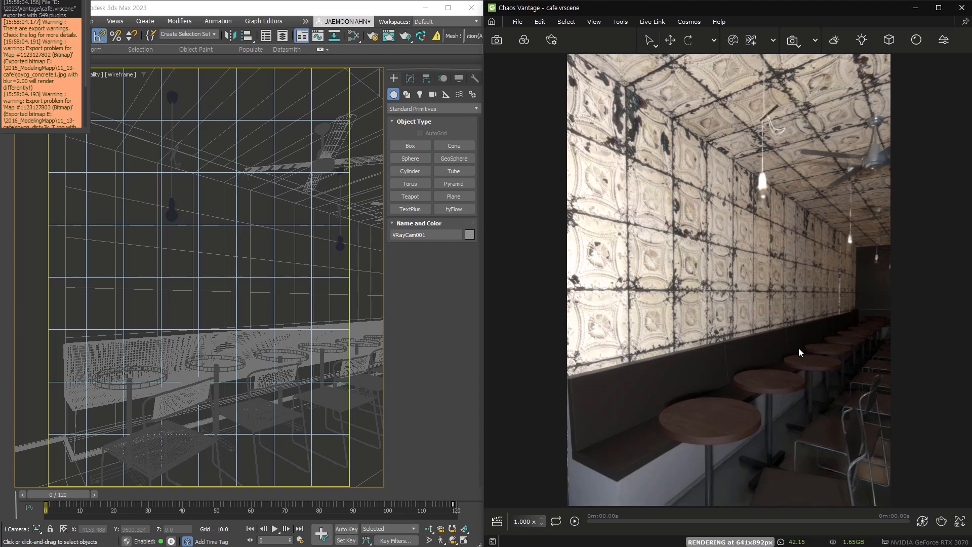
pyautogui.moveTo(807, 336); pyautogui.dragTo(734, 329, button='middle')
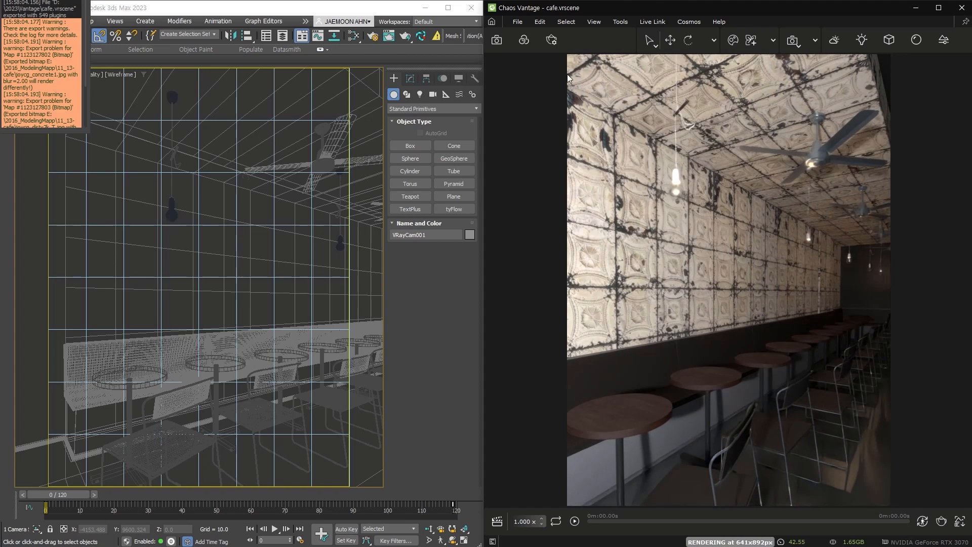
pyautogui.click(497, 40)
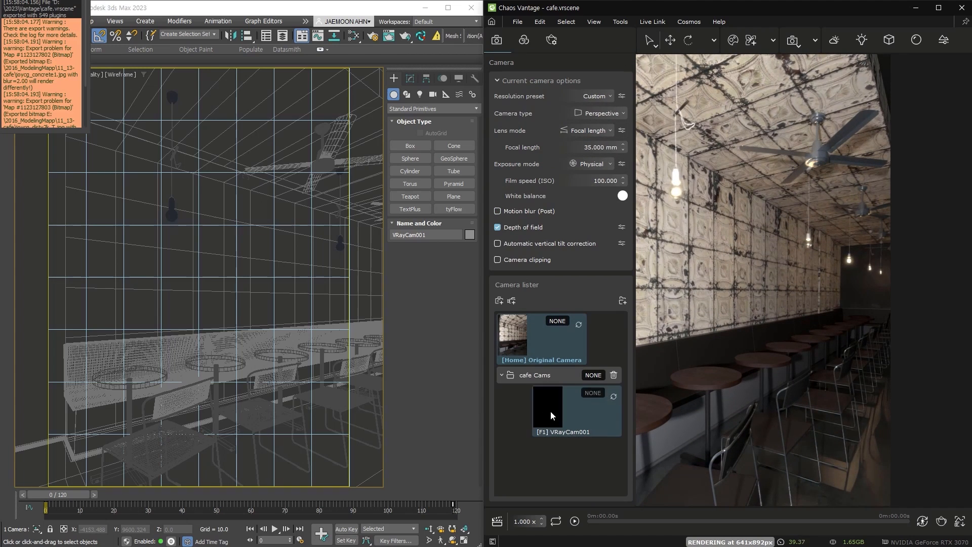
pyautogui.click(551, 412)
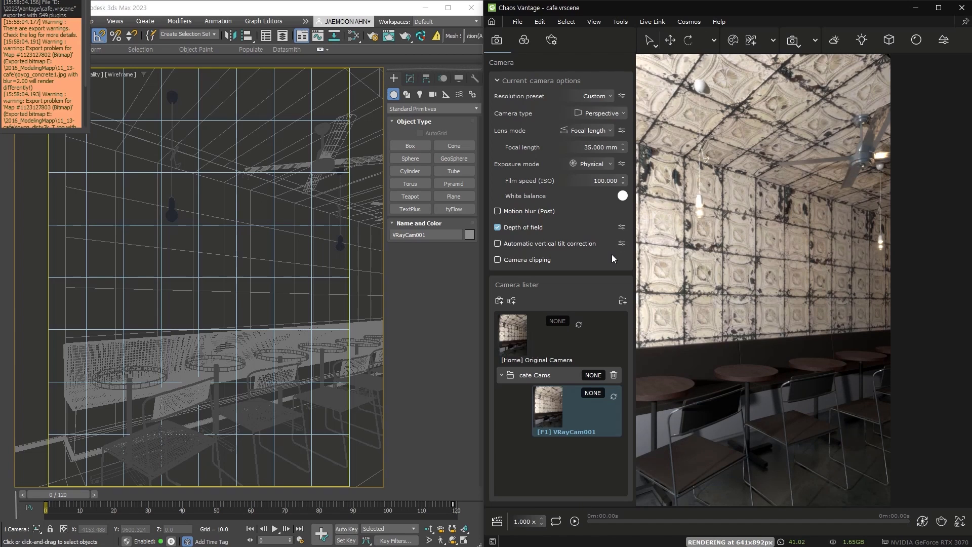
# Step: Expand the depth of field options and pick the nearest round table as the camera's focus point
pyautogui.click(622, 228)
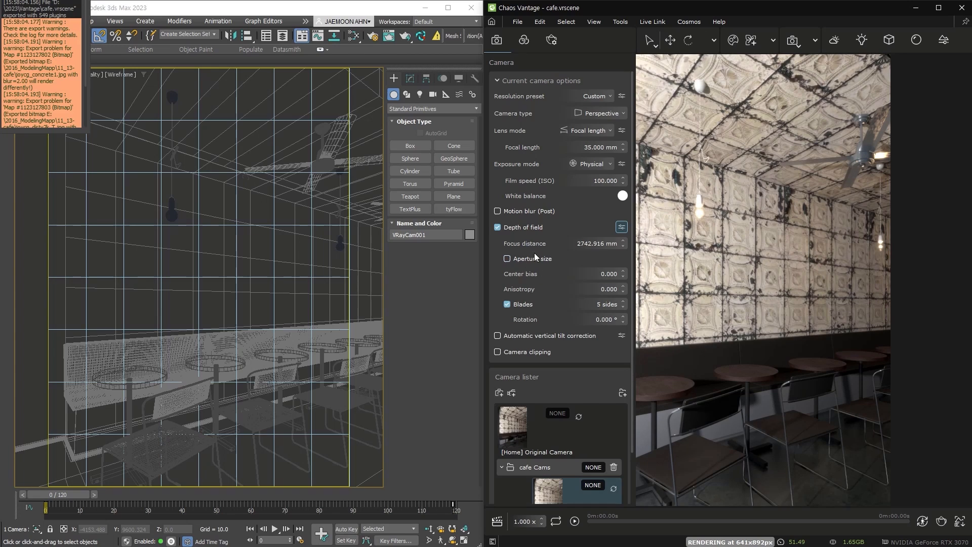
pyautogui.click(793, 41)
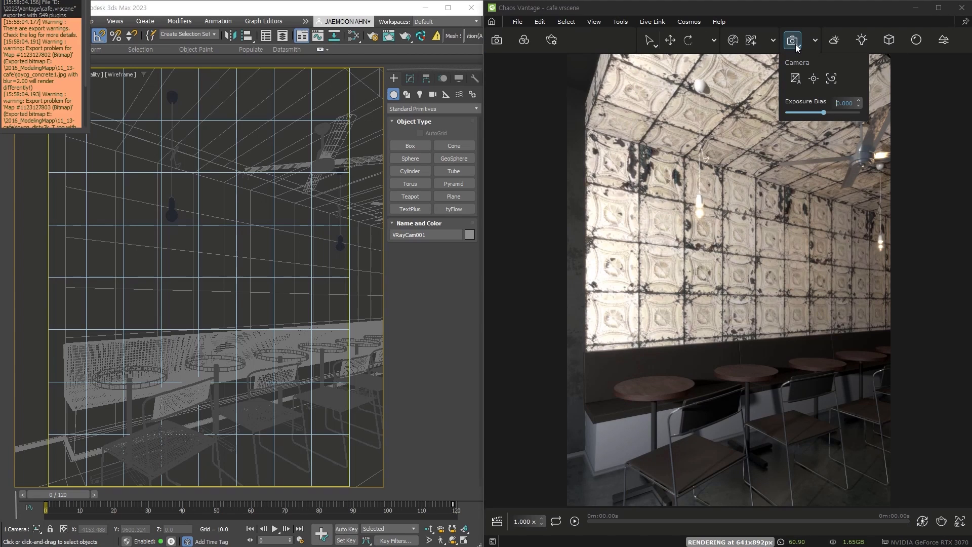
pyautogui.click(796, 78)
pyautogui.click(814, 79)
pyautogui.click(665, 391)
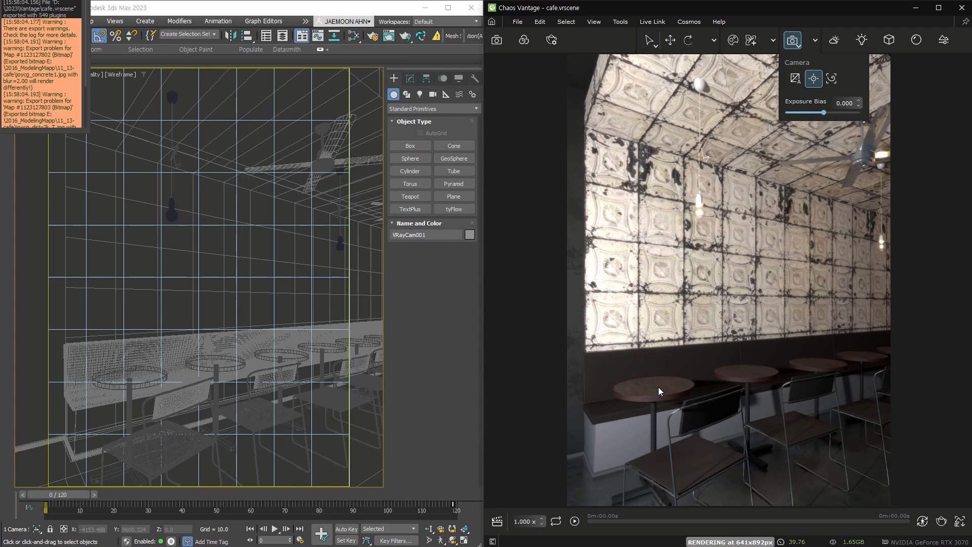
# Step: Enable the depth of field aperture size override and raise it to about 65 mm
pyautogui.click(497, 40)
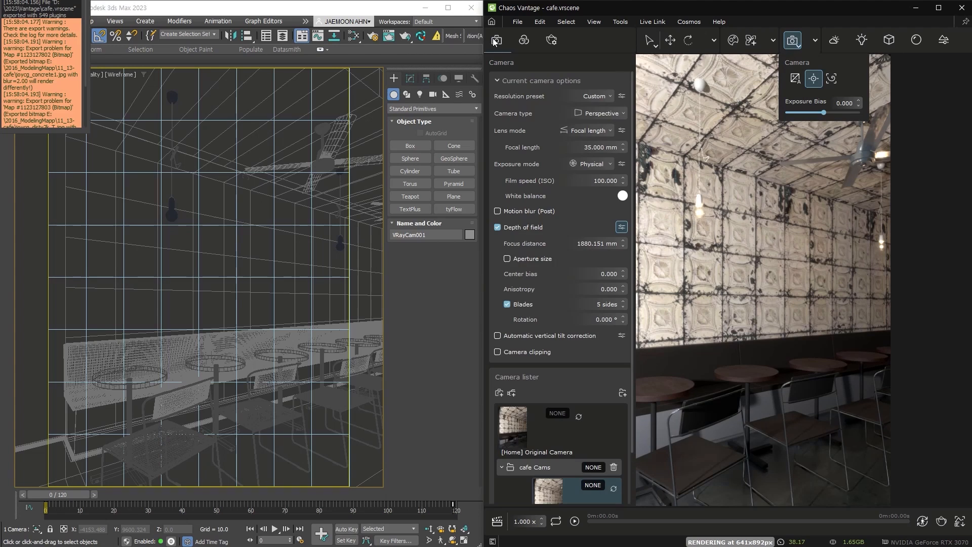
pyautogui.click(507, 259)
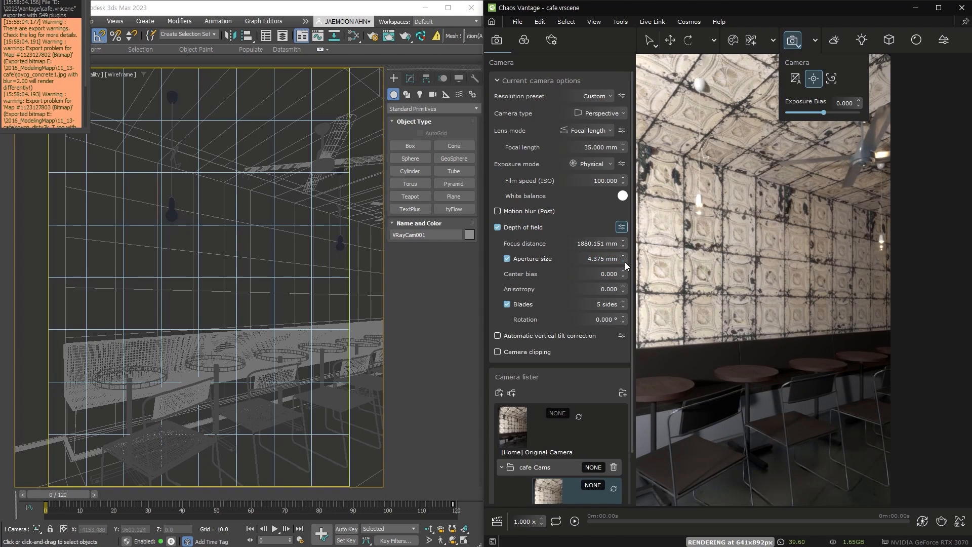
pyautogui.moveTo(625, 259); pyautogui.dragTo(633, 94)
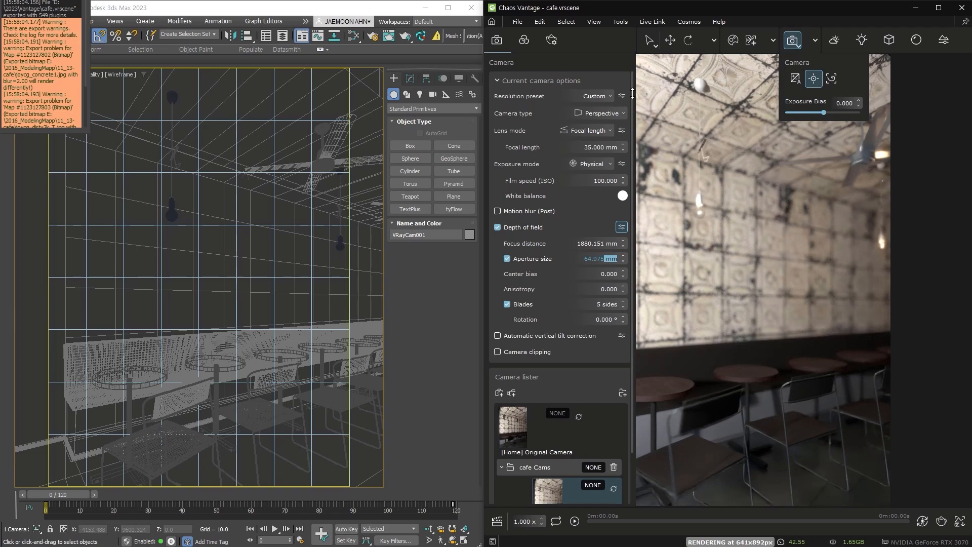
# Step: Refocus the camera on the nearest round table and, from a turned view, on the hanging light bulb
pyautogui.click(664, 388)
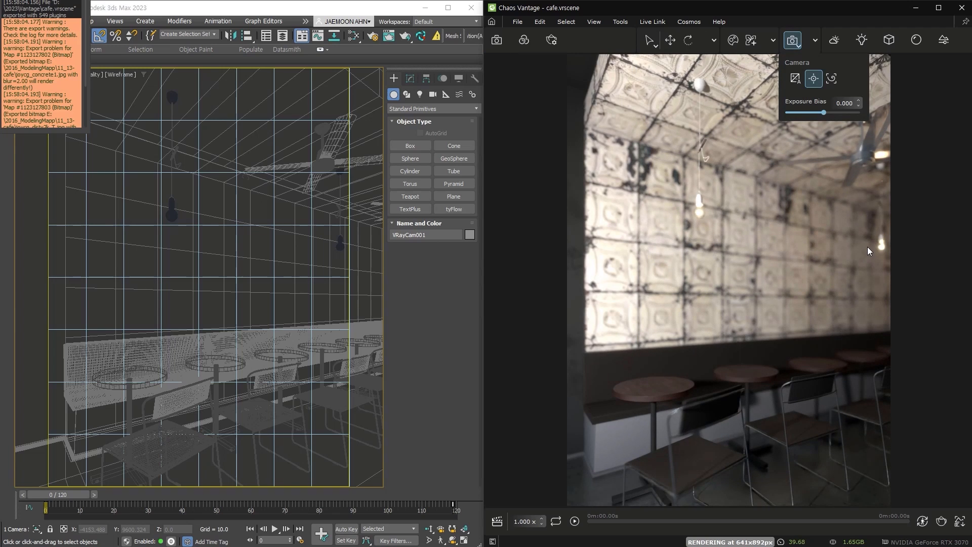
pyautogui.moveTo(782, 339); pyautogui.dragTo(710, 348)
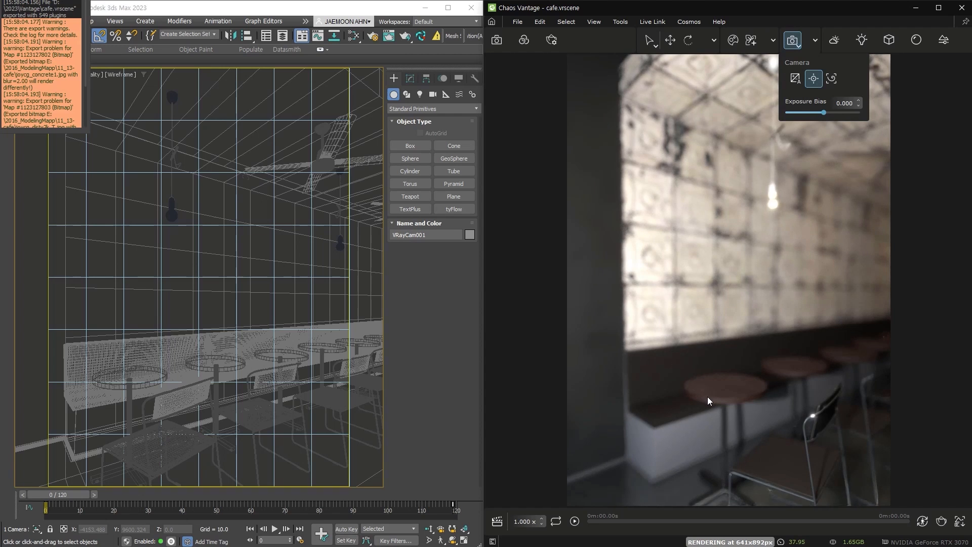
pyautogui.click(773, 205)
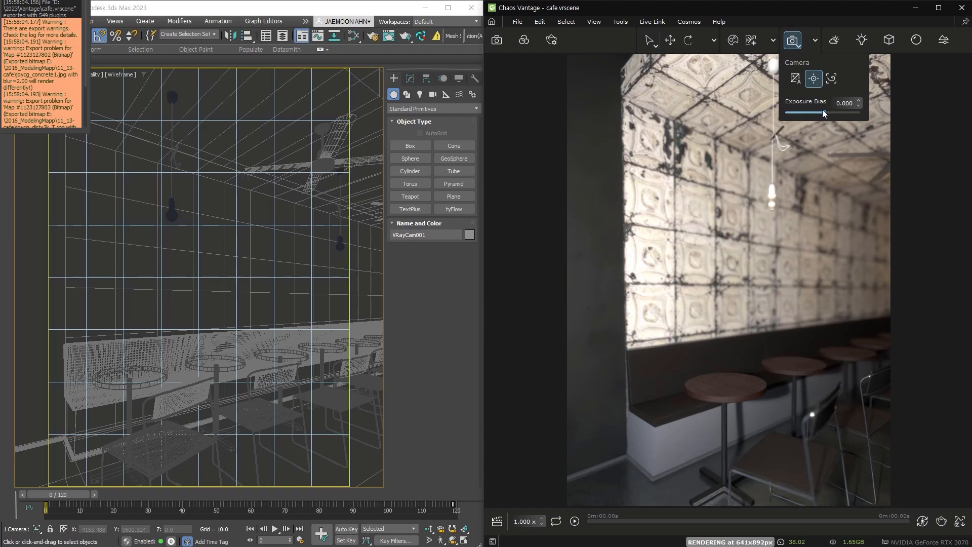
# Step: Focus the camera on the nearest round table and lower the depth of field aperture size to about 24.6 mm
pyautogui.click(726, 394)
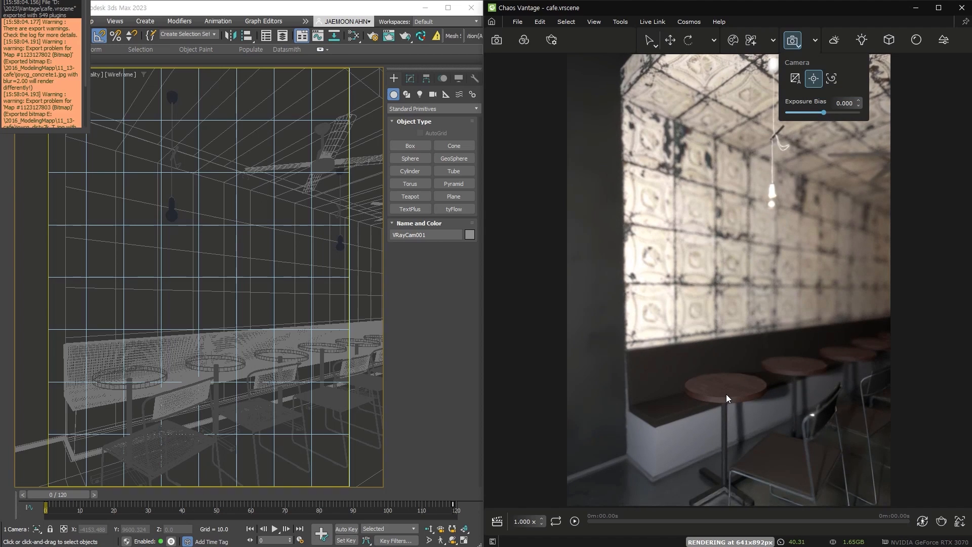
pyautogui.click(772, 377)
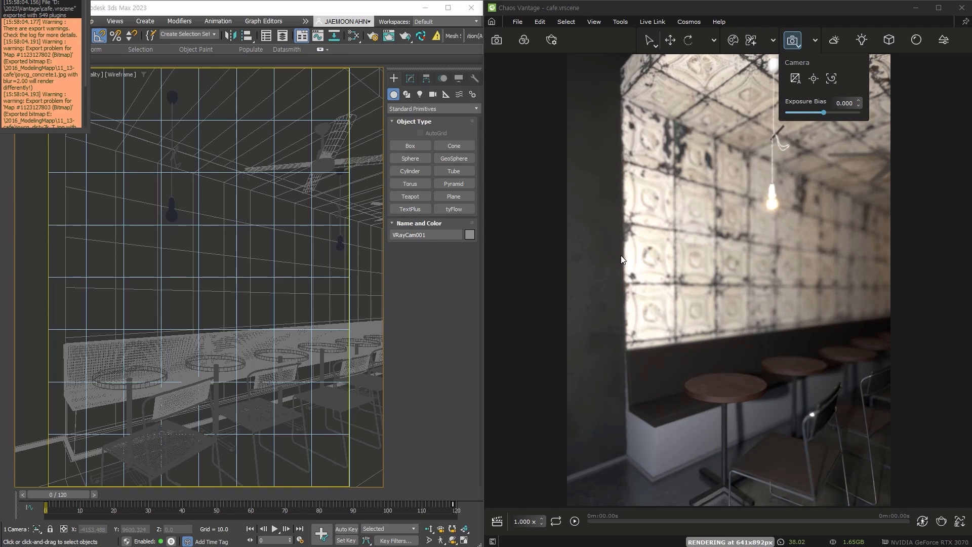
pyautogui.moveTo(532, 214)
pyautogui.click(498, 227)
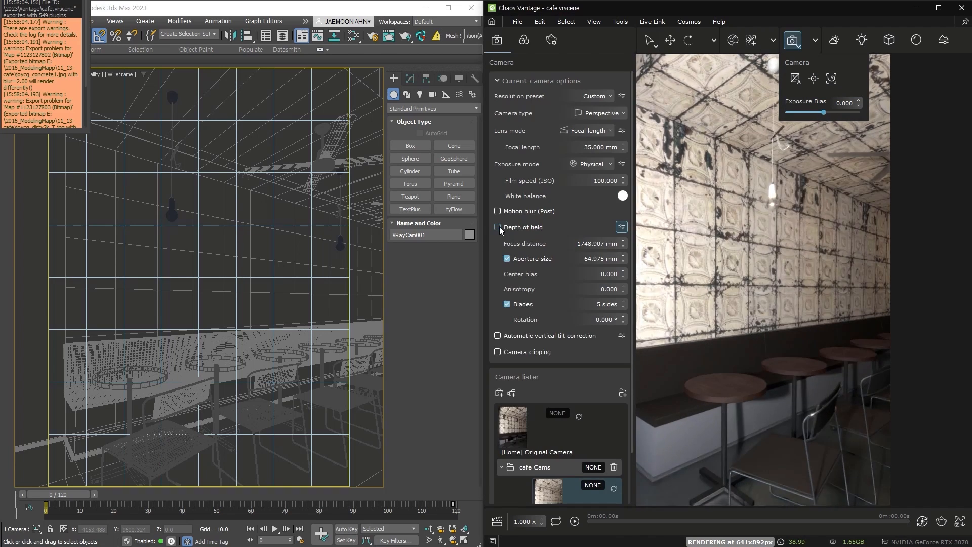
pyautogui.click(498, 227)
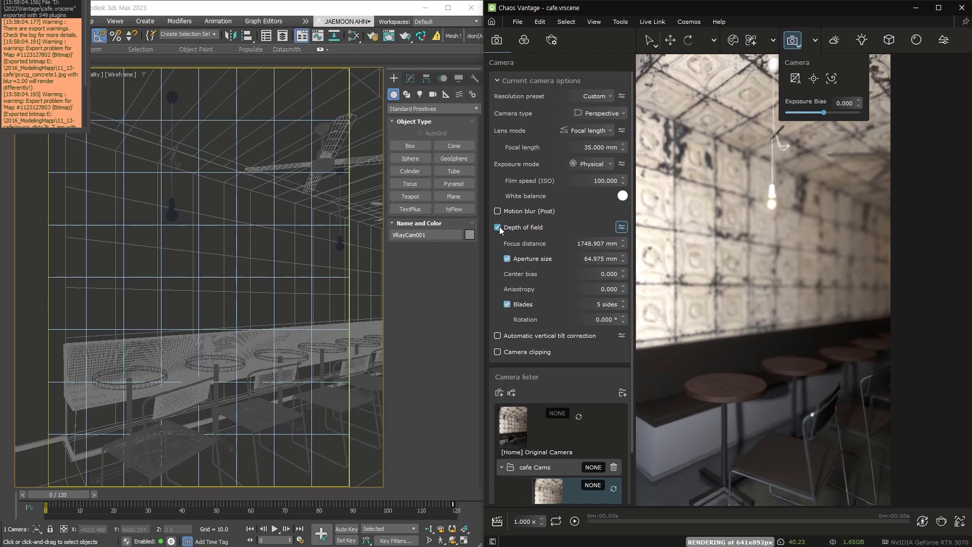
pyautogui.moveTo(625, 263); pyautogui.dragTo(616, 368)
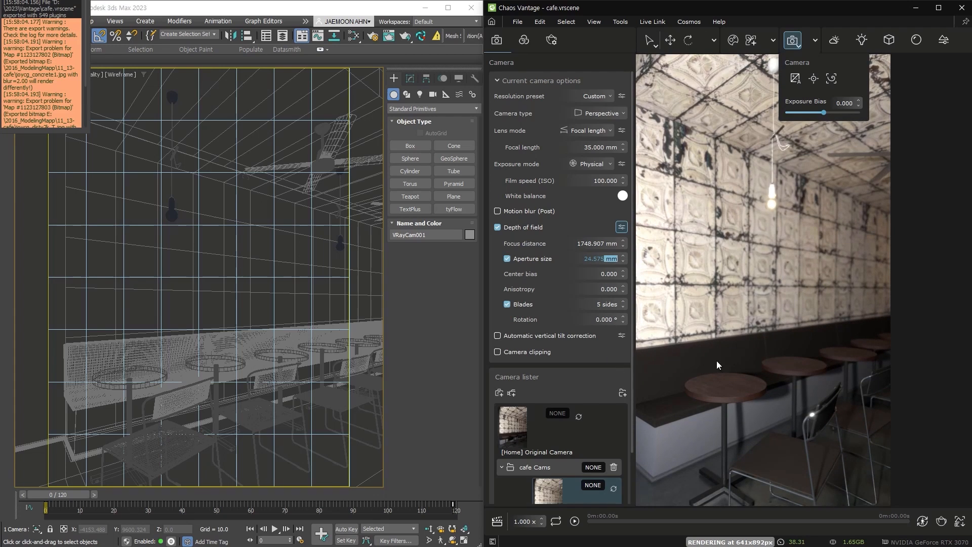
pyautogui.click(833, 304)
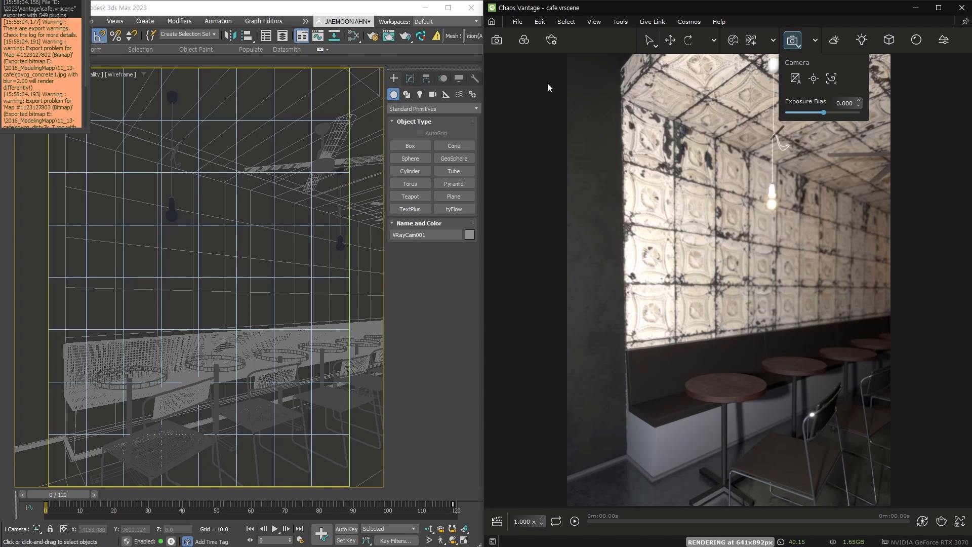
# Step: Enable automatic vertical tilt correction in the current camera options
pyautogui.click(498, 43)
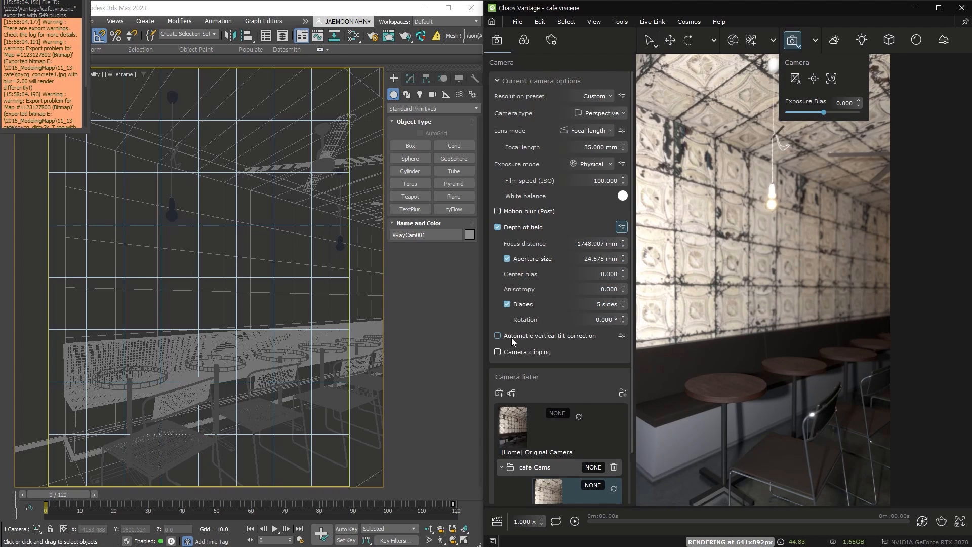
pyautogui.moveTo(503, 49)
pyautogui.click(497, 336)
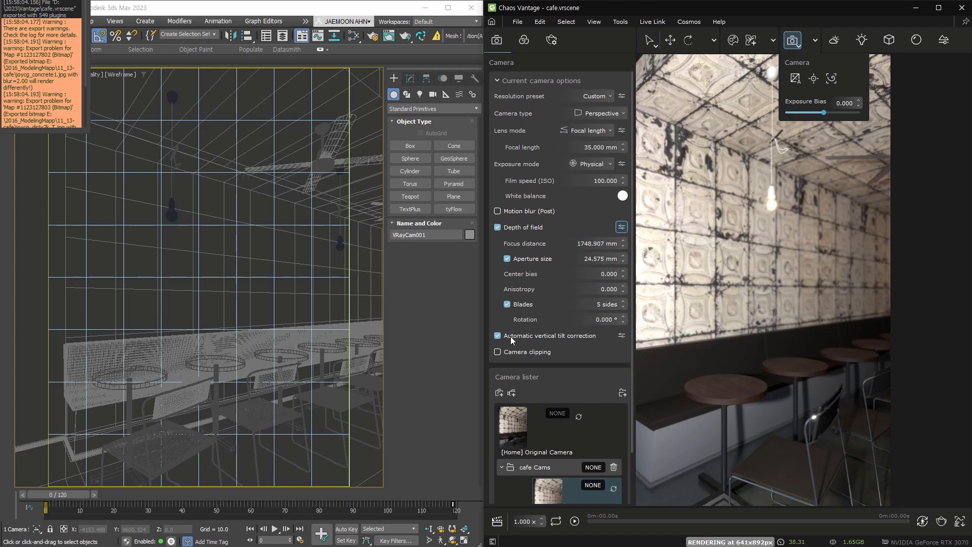
# Step: Expand the camera's resolution settings, review the available resolution presets, and close the camera options
pyautogui.click(622, 97)
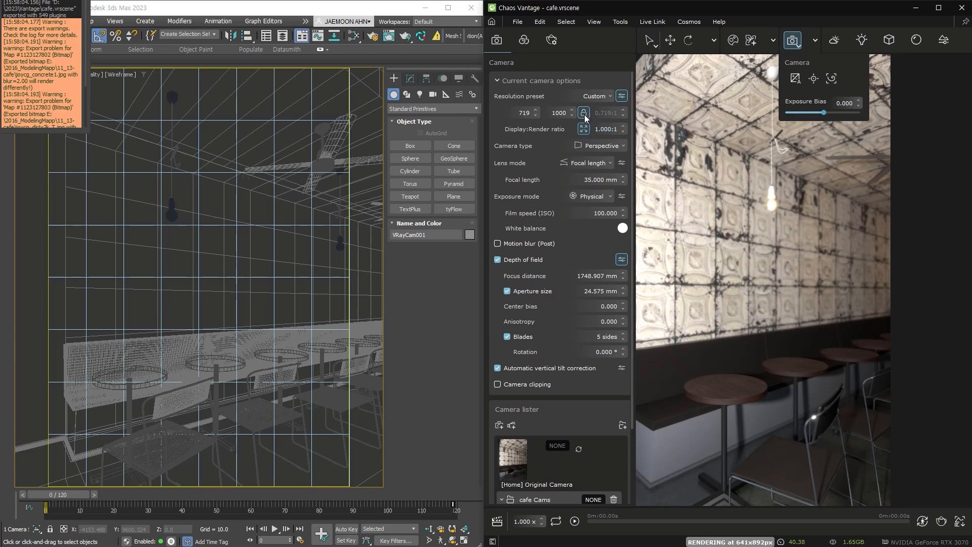
pyautogui.click(609, 95)
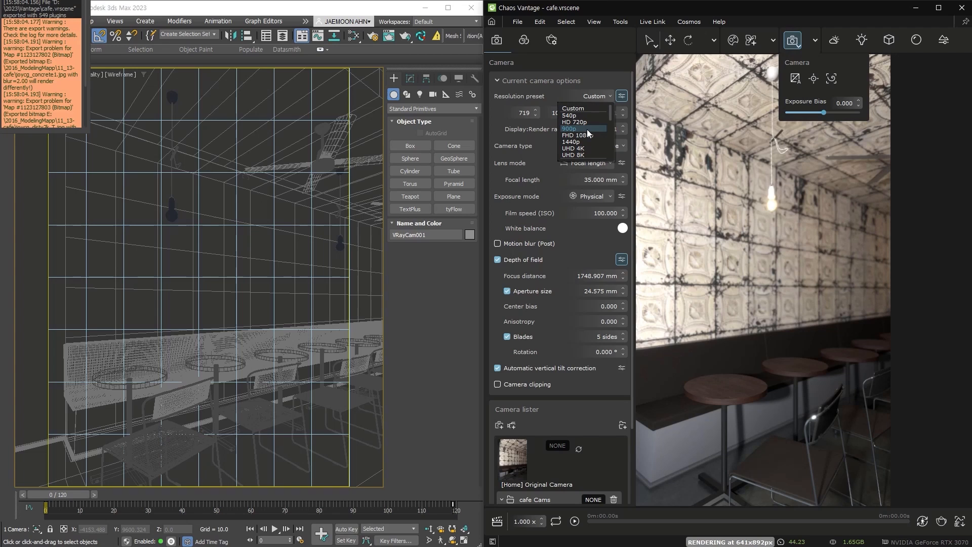
pyautogui.click(596, 74)
pyautogui.click(597, 74)
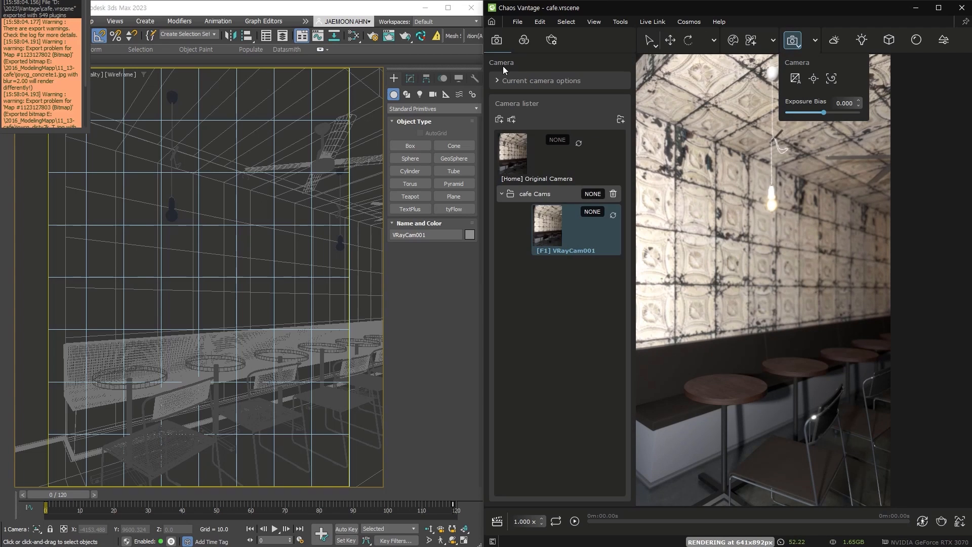
pyautogui.click(500, 80)
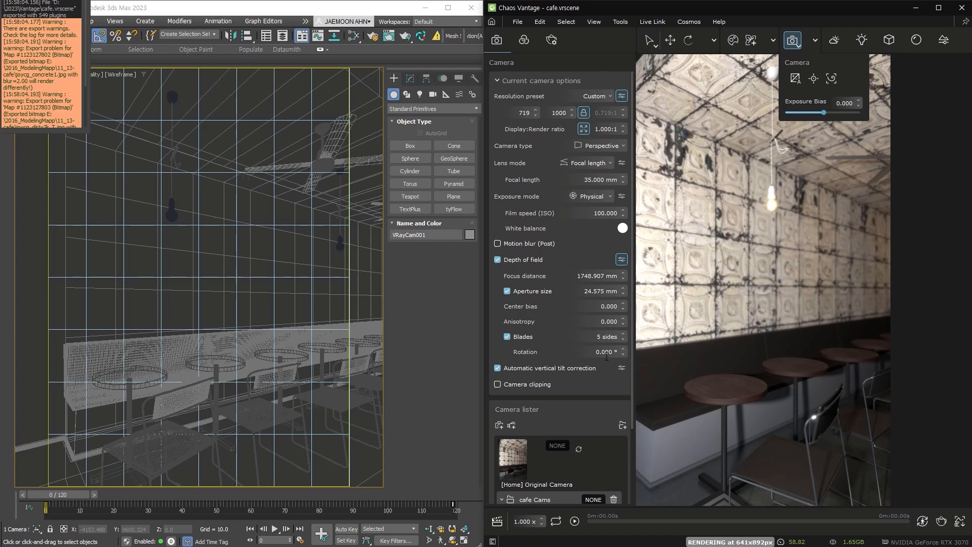
pyautogui.click(653, 302)
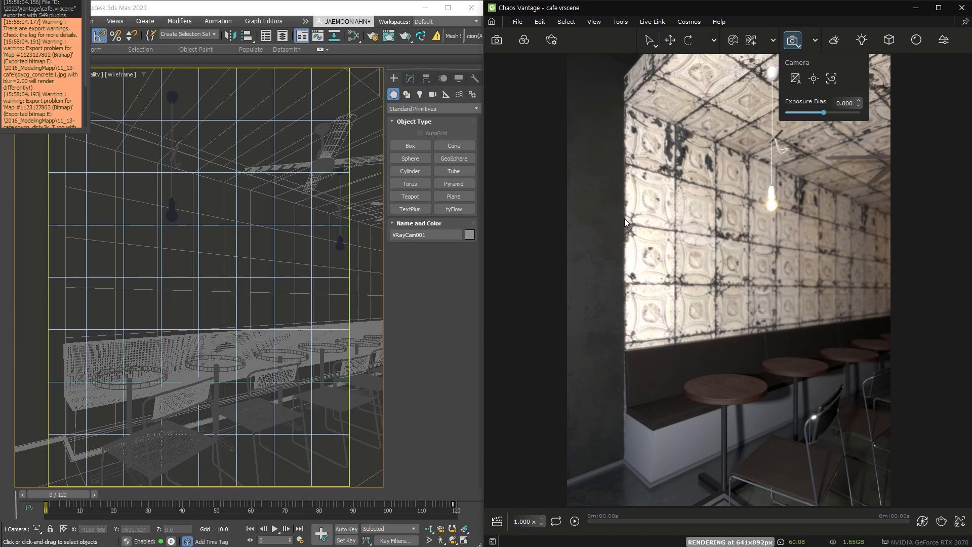
pyautogui.click(798, 39)
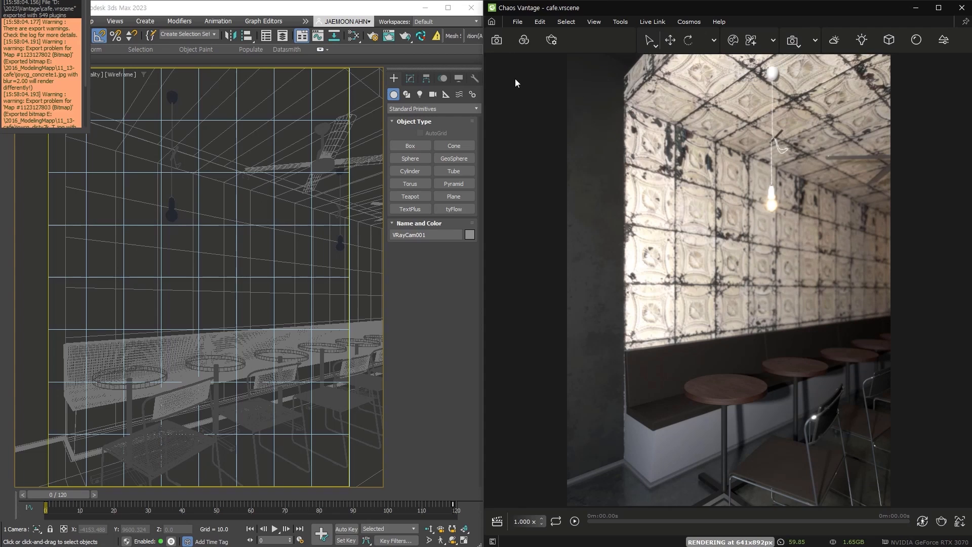
# Step: Adjust the bloom color correction to intensity 0.127, threshold 0.797 and 4 spread iterations
pyautogui.click(525, 41)
pyautogui.click(525, 40)
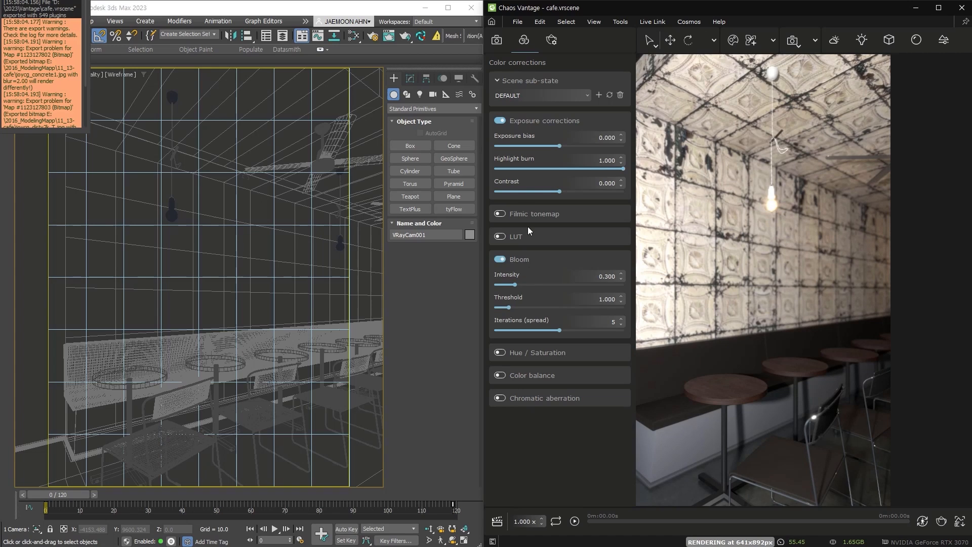
pyautogui.click(501, 259)
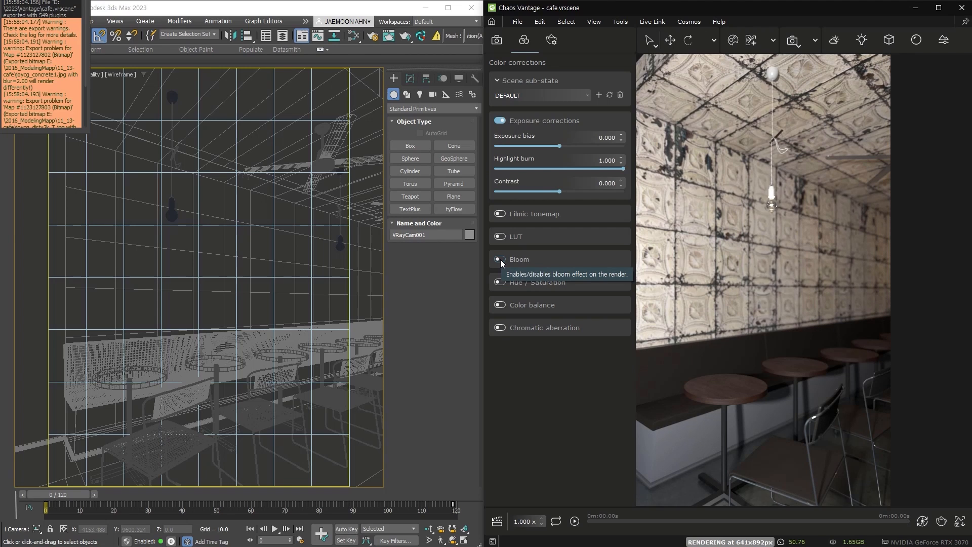
pyautogui.click(501, 260)
pyautogui.moveTo(512, 283); pyautogui.dragTo(506, 284)
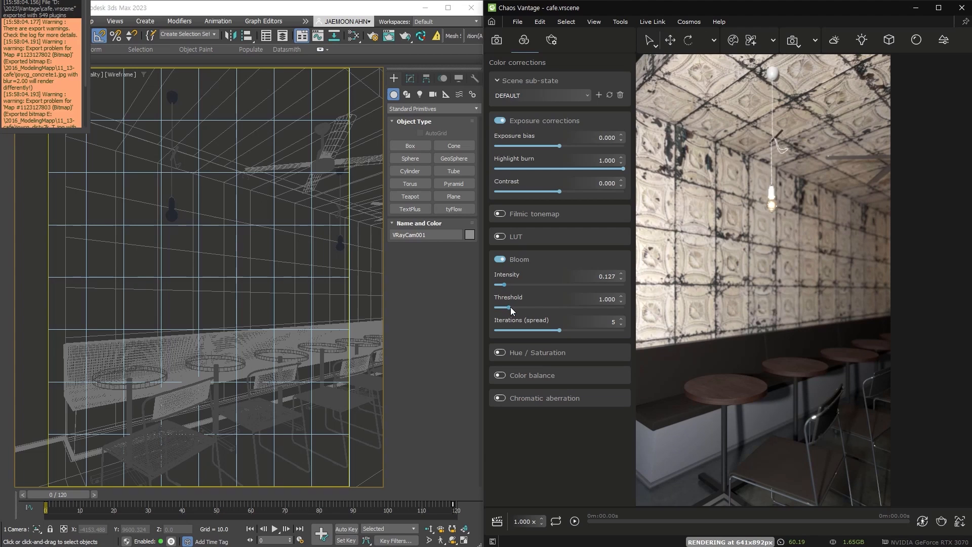
pyautogui.moveTo(510, 307); pyautogui.dragTo(506, 306)
pyautogui.moveTo(559, 330); pyautogui.dragTo(530, 330)
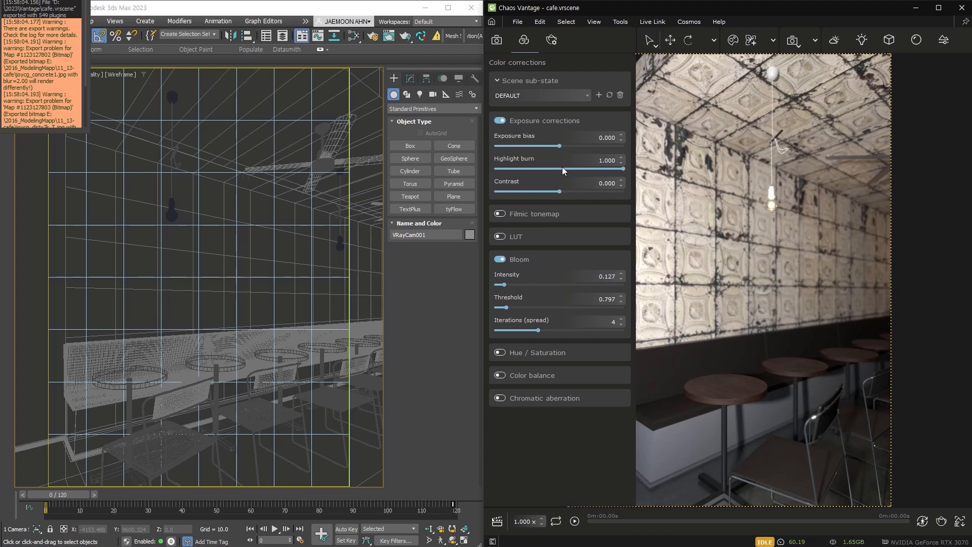
pyautogui.click(527, 42)
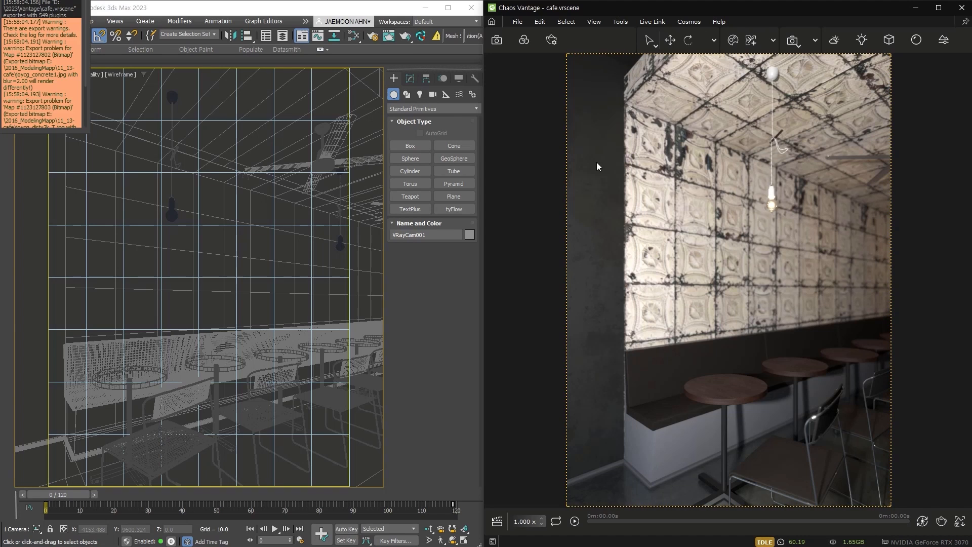
# Step: Set the exposure corrections to highlight burn 0.586, contrast 0.147 and exposure bias 0.060, comparing the image with them off and on
pyautogui.click(530, 41)
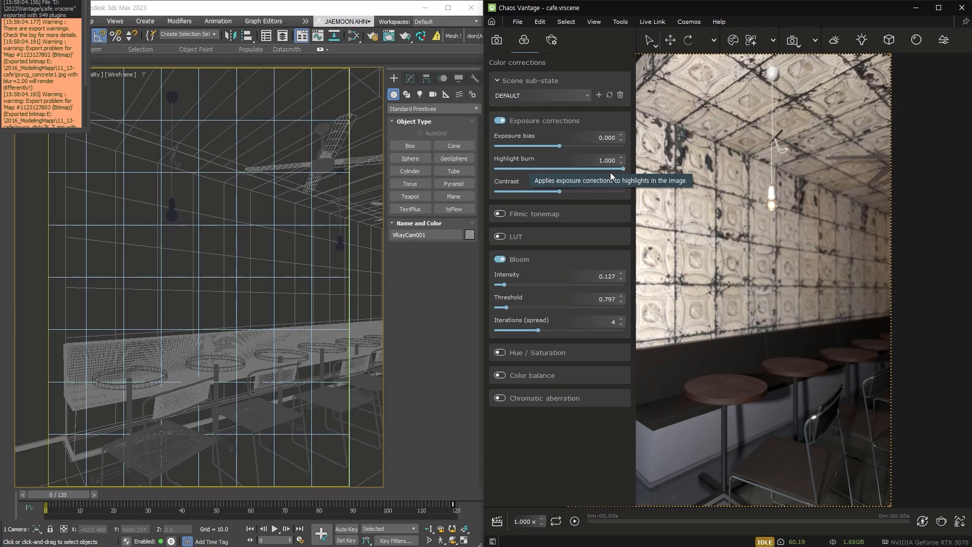
pyautogui.moveTo(623, 169)
pyautogui.mouseDown()
pyautogui.moveTo(561, 168)
pyautogui.moveTo(624, 176)
pyautogui.moveTo(570, 170)
pyautogui.mouseUp()
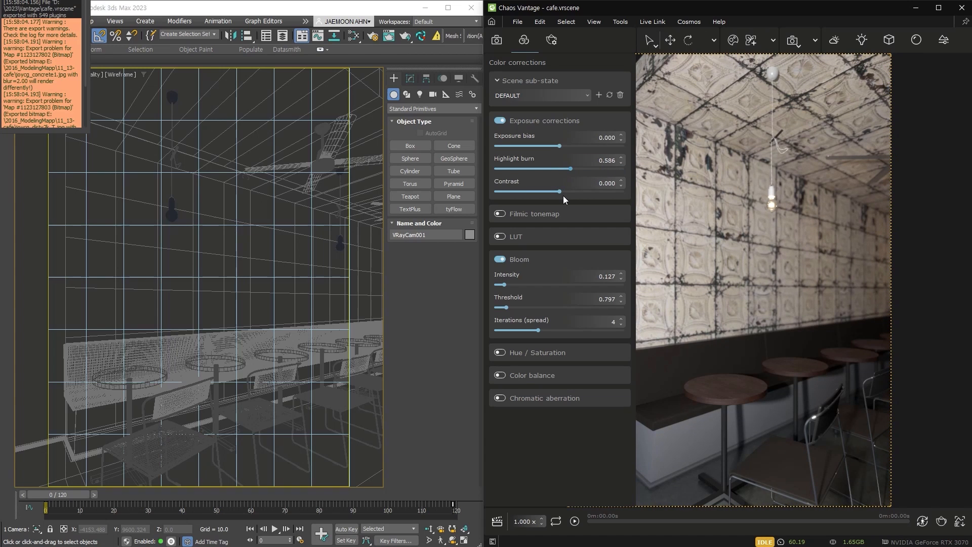
pyautogui.moveTo(560, 191); pyautogui.dragTo(570, 192)
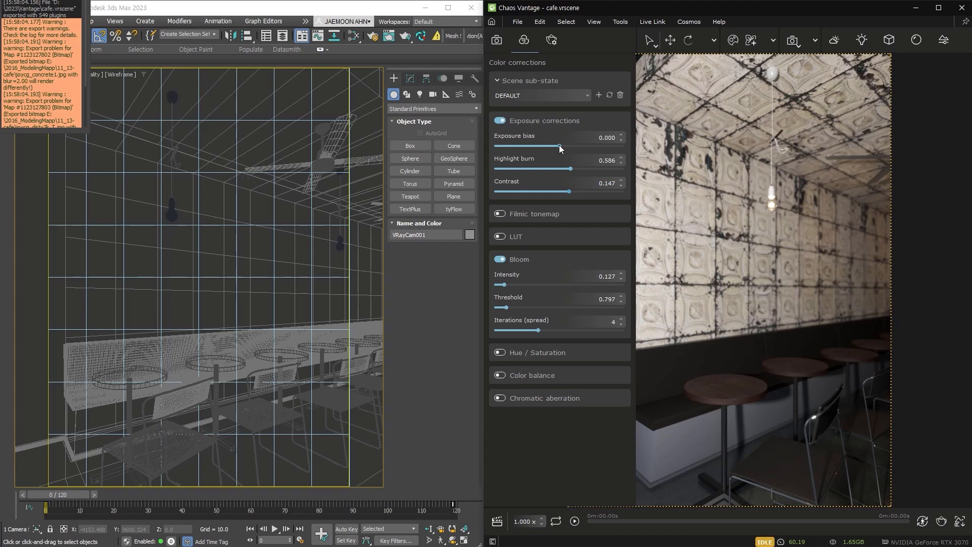
pyautogui.moveTo(559, 146)
pyautogui.mouseDown()
pyautogui.moveTo(603, 146)
pyautogui.moveTo(543, 151)
pyautogui.moveTo(562, 148)
pyautogui.mouseUp()
pyautogui.click(501, 121)
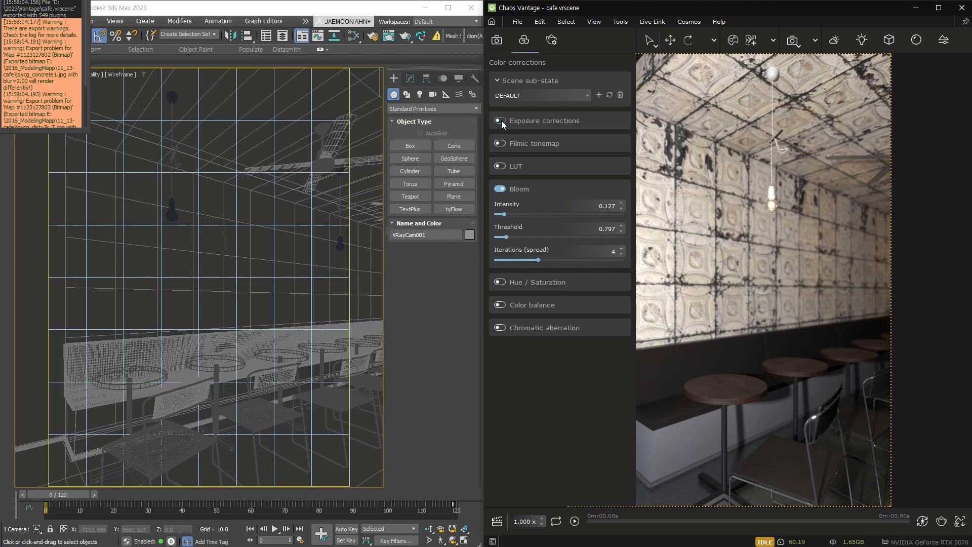
pyautogui.click(501, 121)
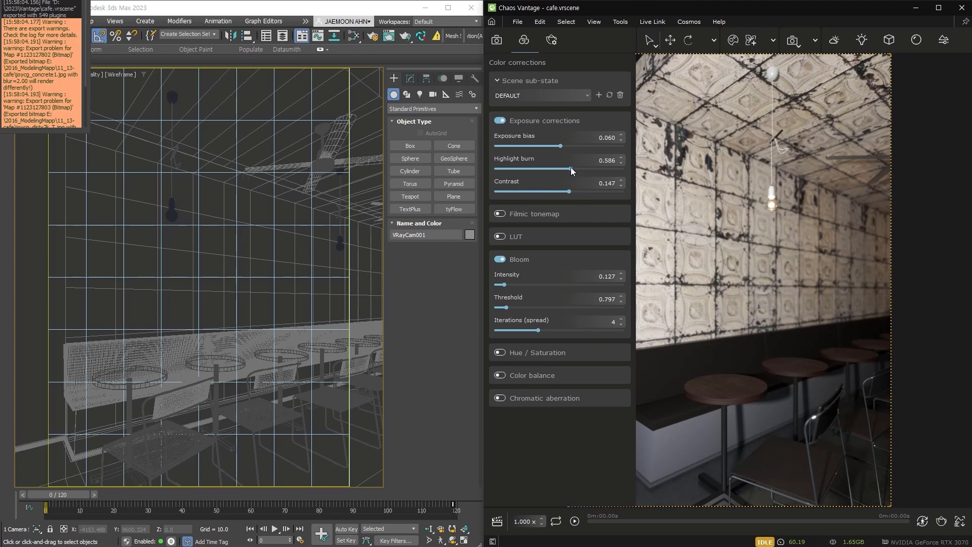
pyautogui.click(638, 208)
# Step: Enable the Hable filmic tonemap with shoulder strength 0.122, linear strength 0.335, linear angle 0.167, toe strength 0.208 and white point 13.020
pyautogui.click(524, 40)
pyautogui.click(521, 214)
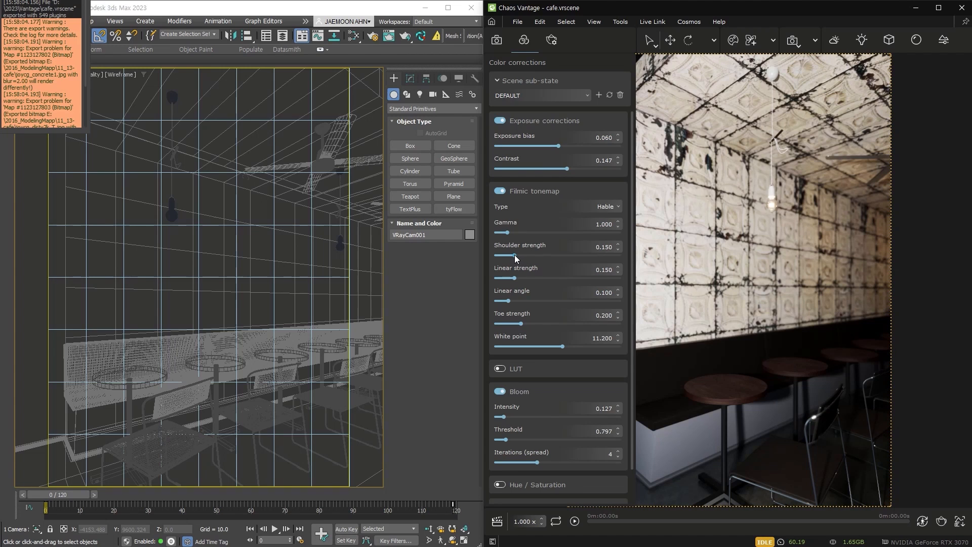
pyautogui.moveTo(515, 255); pyautogui.dragTo(496, 257)
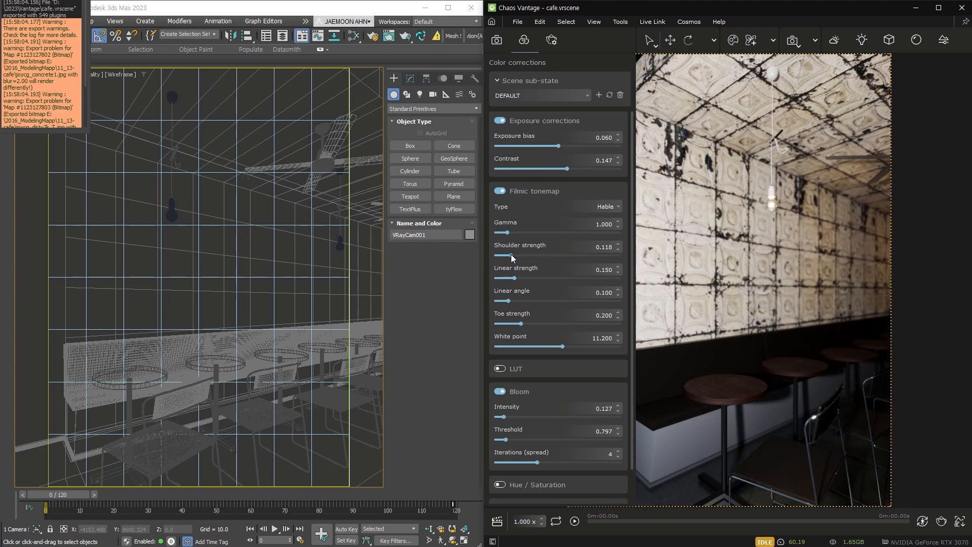
pyautogui.moveTo(510, 255); pyautogui.dragTo(542, 275)
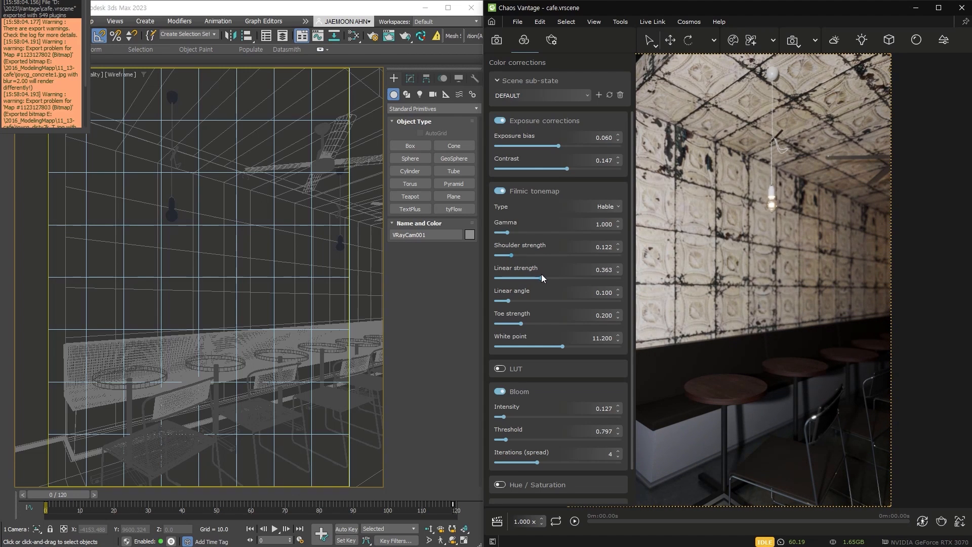
pyautogui.moveTo(509, 302); pyautogui.dragTo(522, 321)
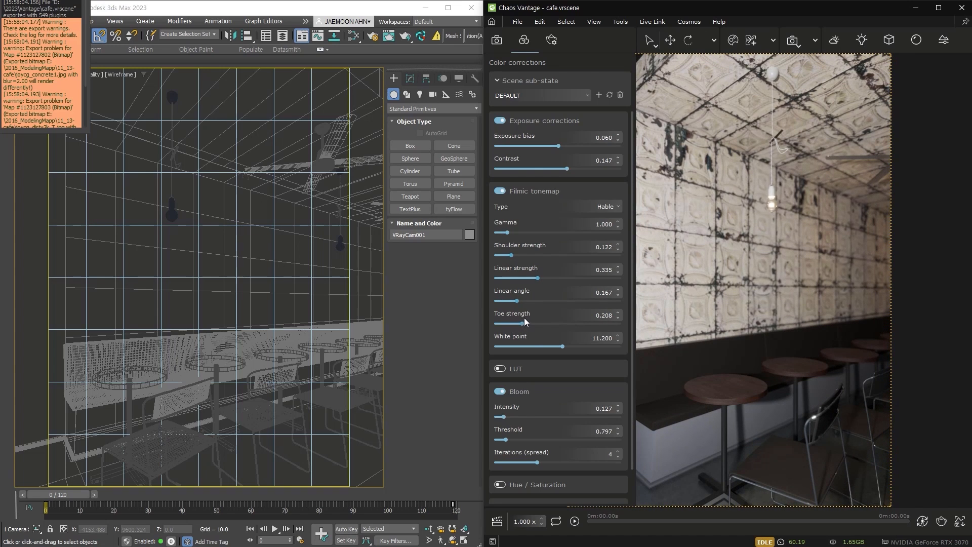
pyautogui.moveTo(544, 349); pyautogui.dragTo(575, 346)
# Step: Try the AMPAS tonemap type, return to Hable, and compare the image with the filmic tonemap off and on
pyautogui.click(605, 207)
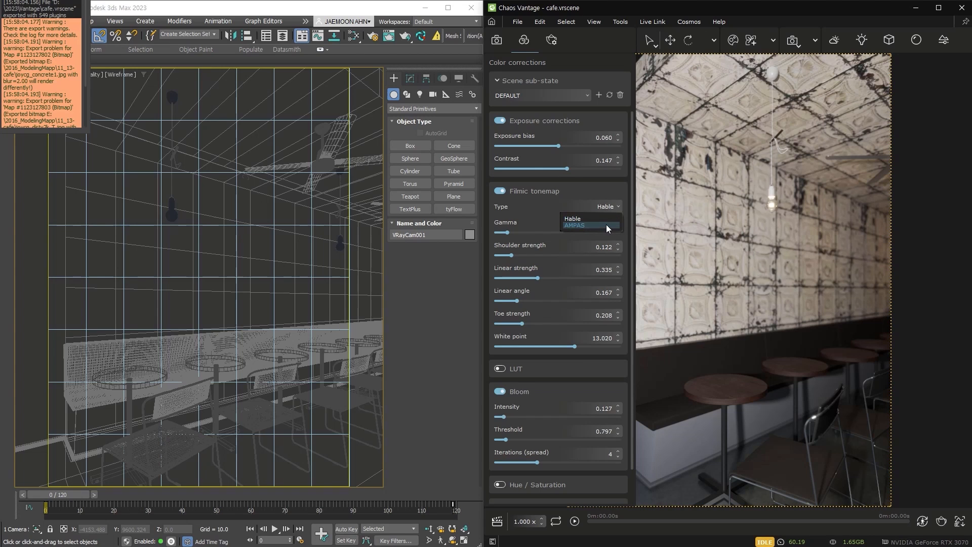
pyautogui.click(606, 224)
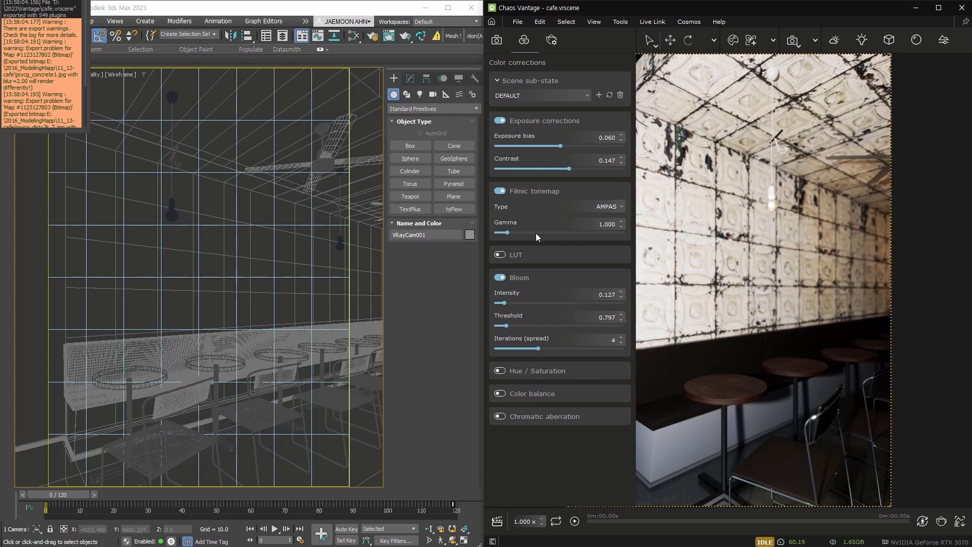
pyautogui.click(610, 208)
pyautogui.click(603, 215)
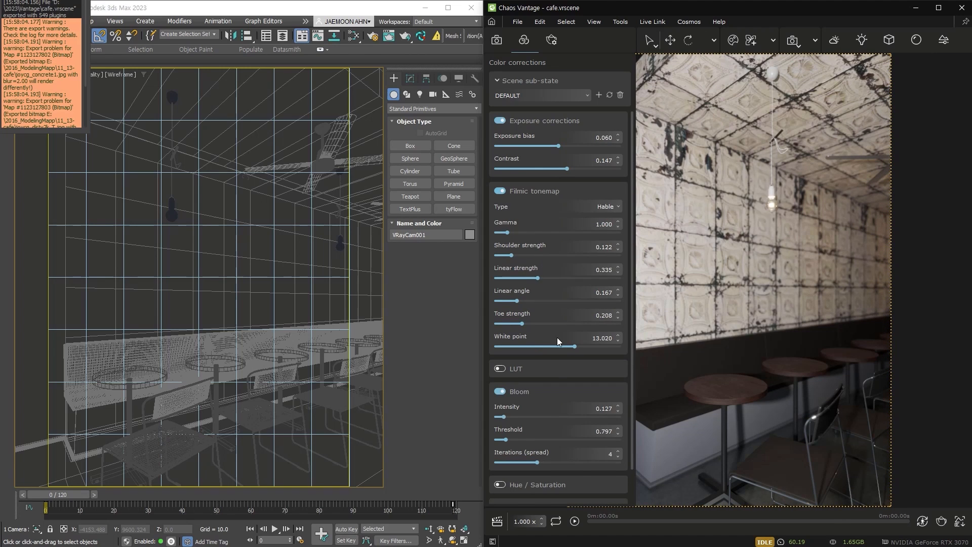
pyautogui.click(497, 190)
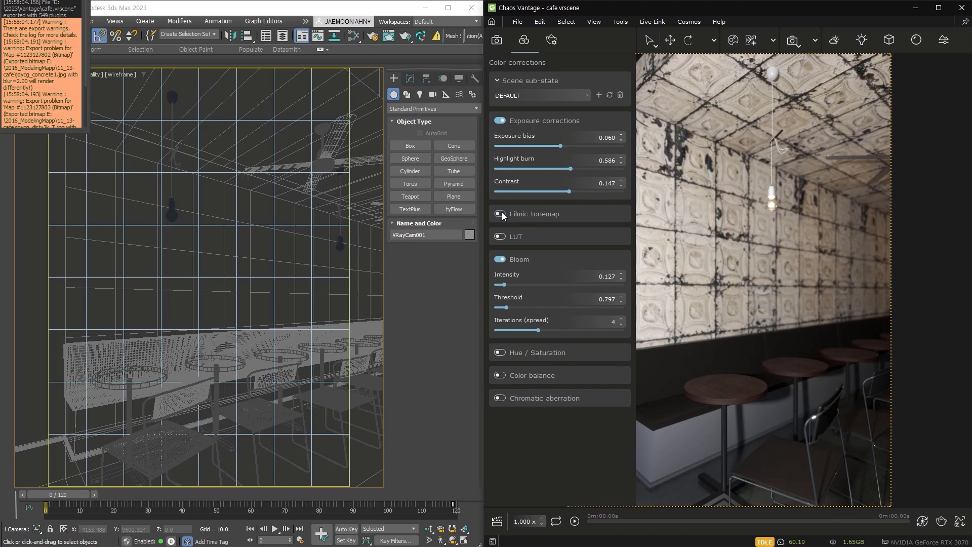
pyautogui.click(503, 212)
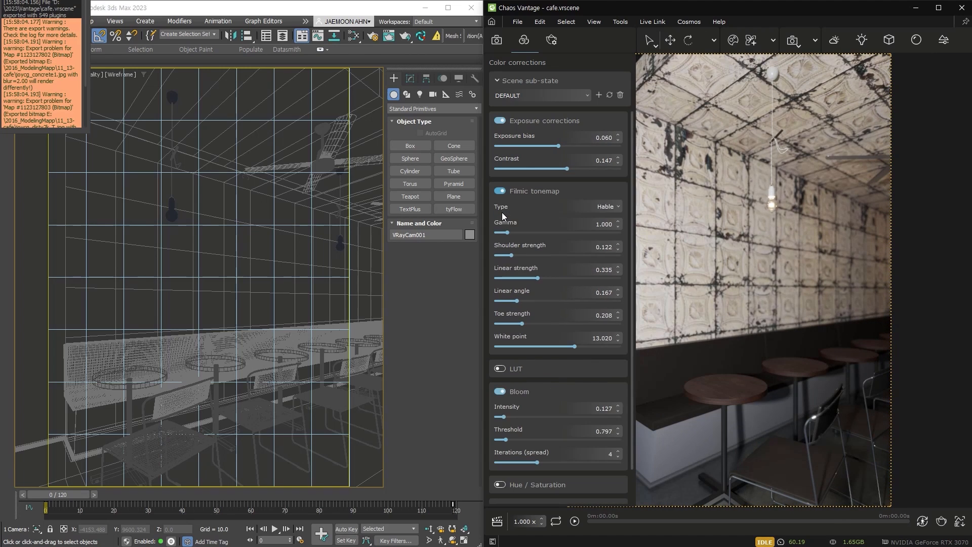
# Step: Enable the LUT correction, load Adanmq_Canon DSC S315 n5.cube, and set its amount to 0.565
pyautogui.click(519, 369)
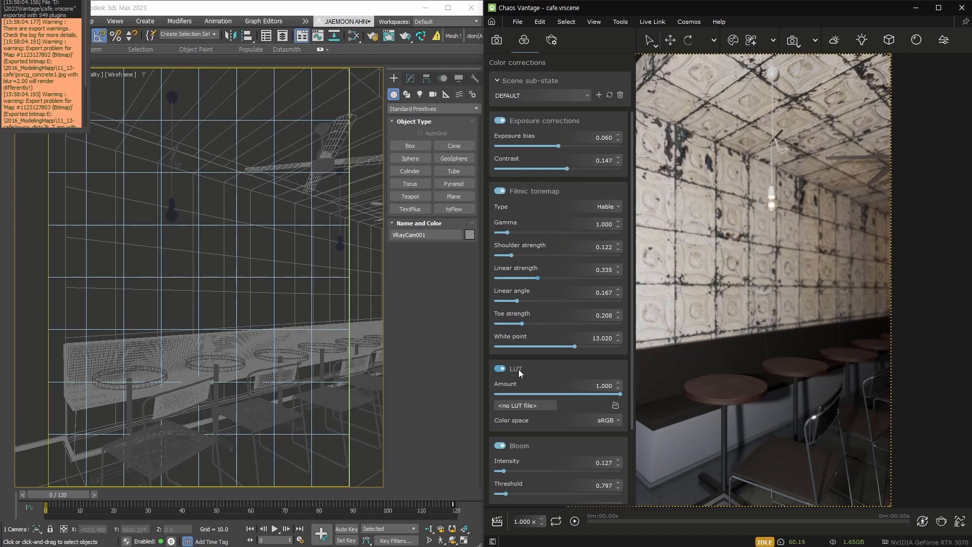
pyautogui.click(529, 404)
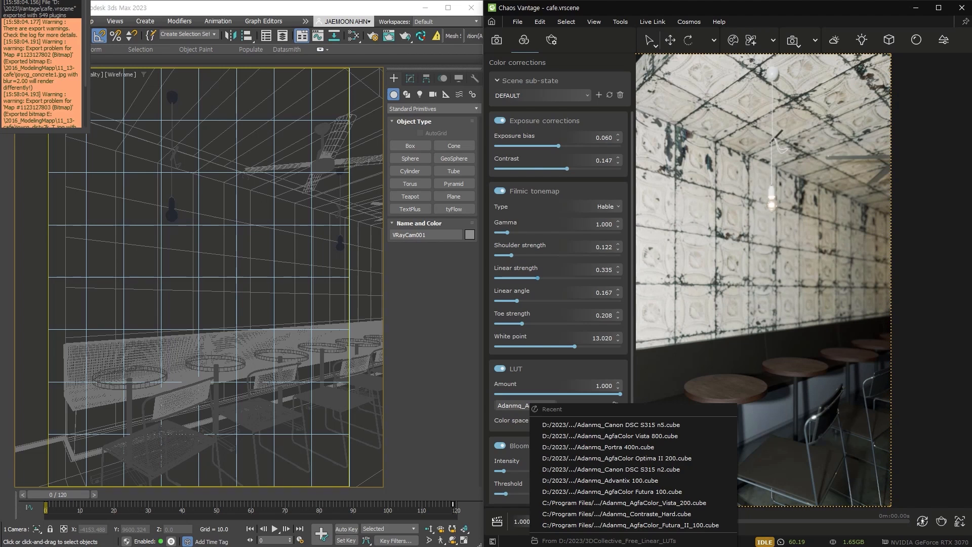
pyautogui.click(651, 424)
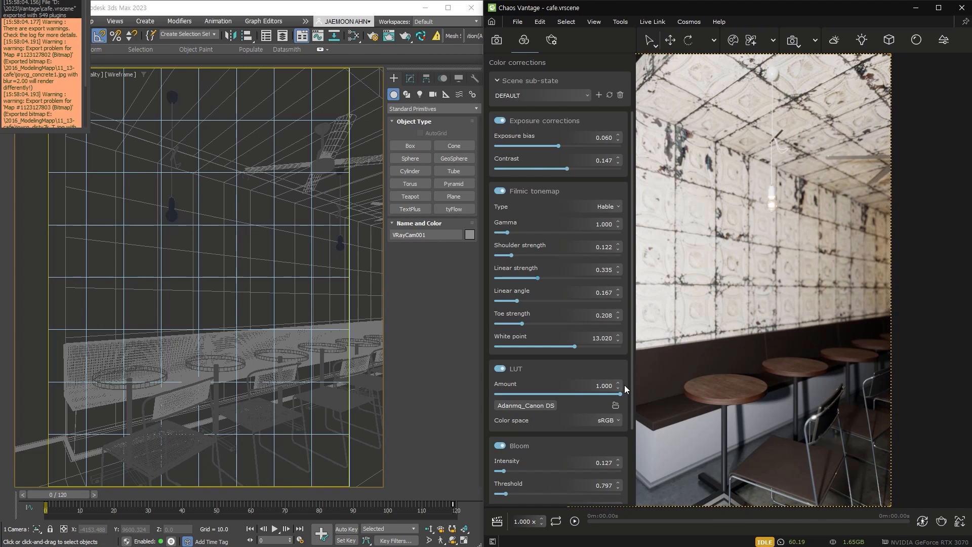
pyautogui.moveTo(621, 385); pyautogui.dragTo(632, 519)
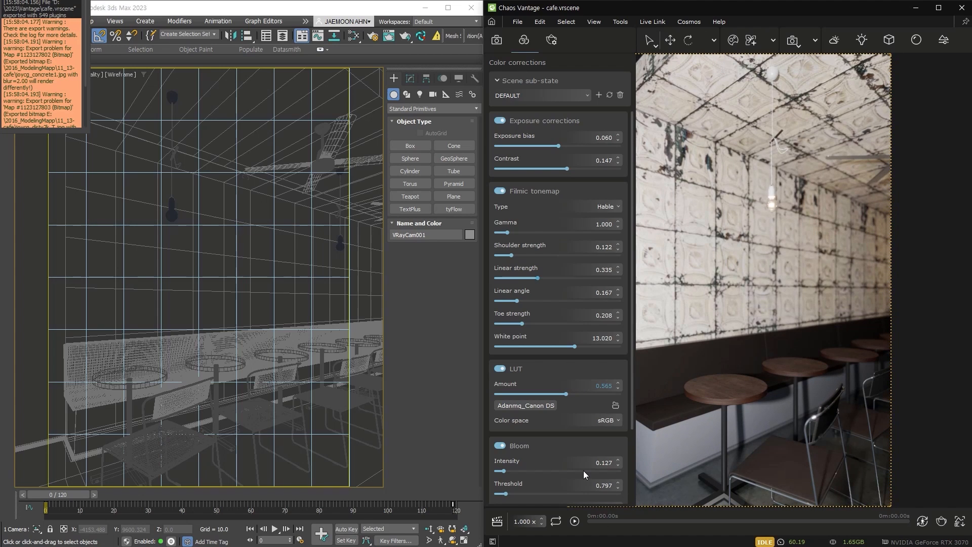
pyautogui.scroll(-3, 551, 448)
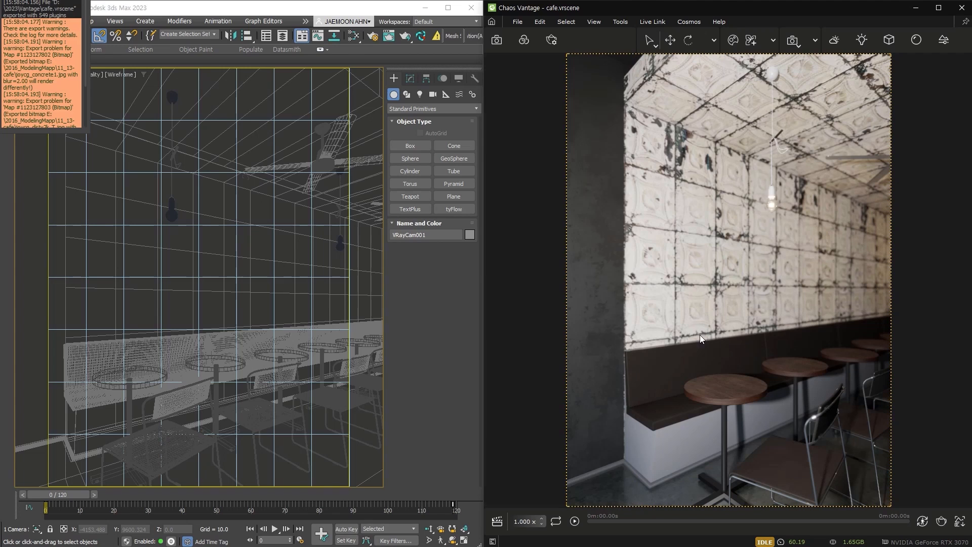
# Step: Lower the exposure bias in the exposure corrections to -0.592
pyautogui.click(525, 41)
pyautogui.scroll(3, 557, 202)
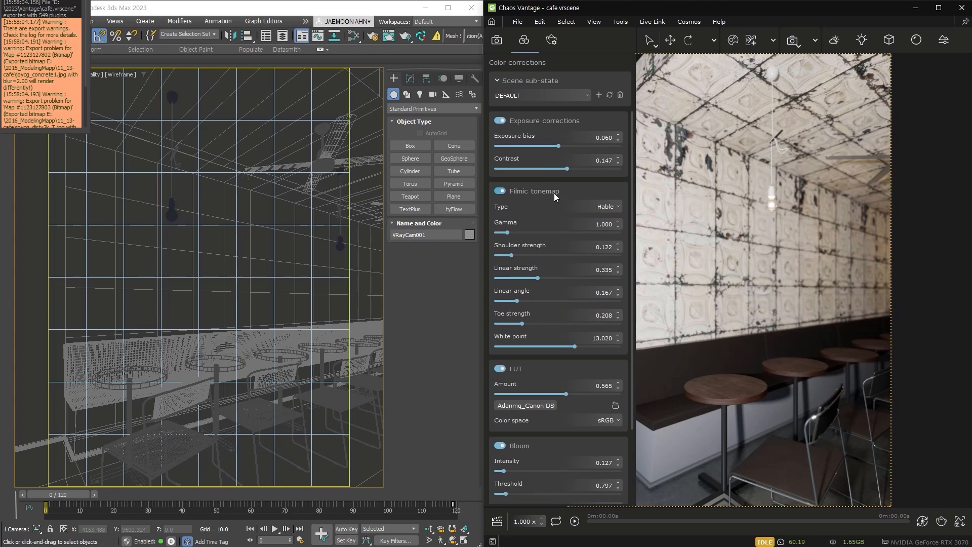
pyautogui.moveTo(558, 147); pyautogui.dragTo(551, 148)
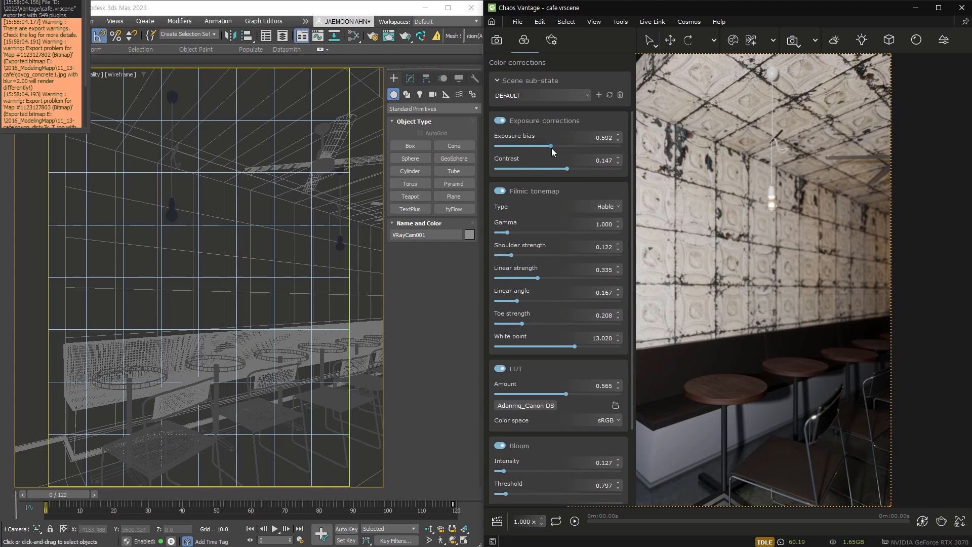
# Step: Enable the Hue / Saturation correction with hue 0.735, saturation 0.437 and lightness 0, comparing the image with it off and on
pyautogui.scroll(-3, 569, 356)
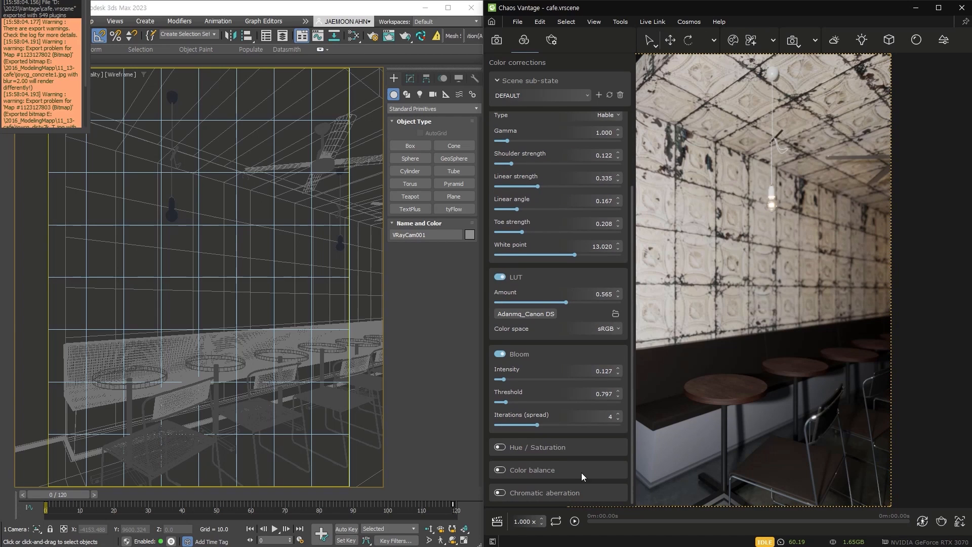
pyautogui.click(564, 448)
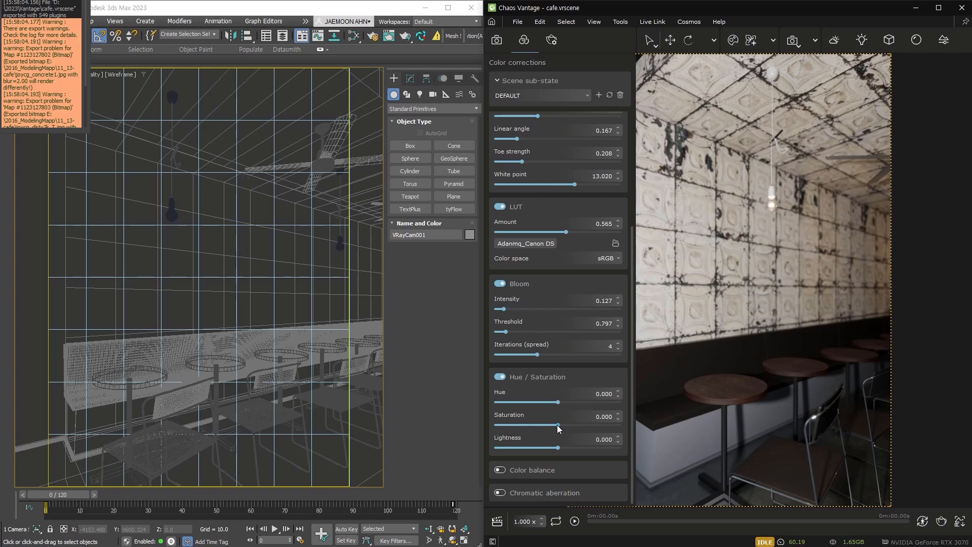
pyautogui.moveTo(569, 405); pyautogui.dragTo(558, 405)
pyautogui.moveTo(557, 449)
pyautogui.mouseDown()
pyautogui.moveTo(549, 448)
pyautogui.moveTo(561, 446)
pyautogui.mouseUp()
pyautogui.write('0')
pyautogui.press('Return')
pyautogui.click(501, 377)
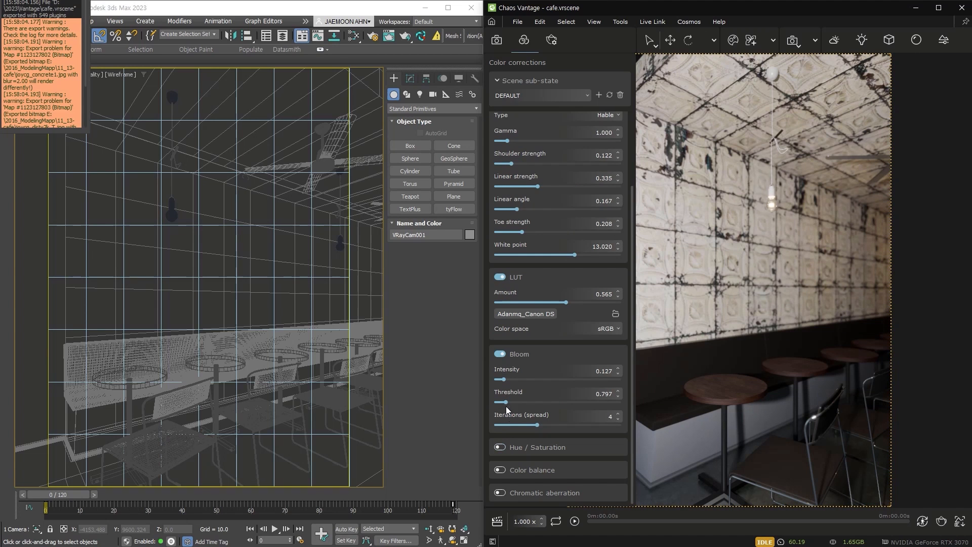
pyautogui.click(500, 447)
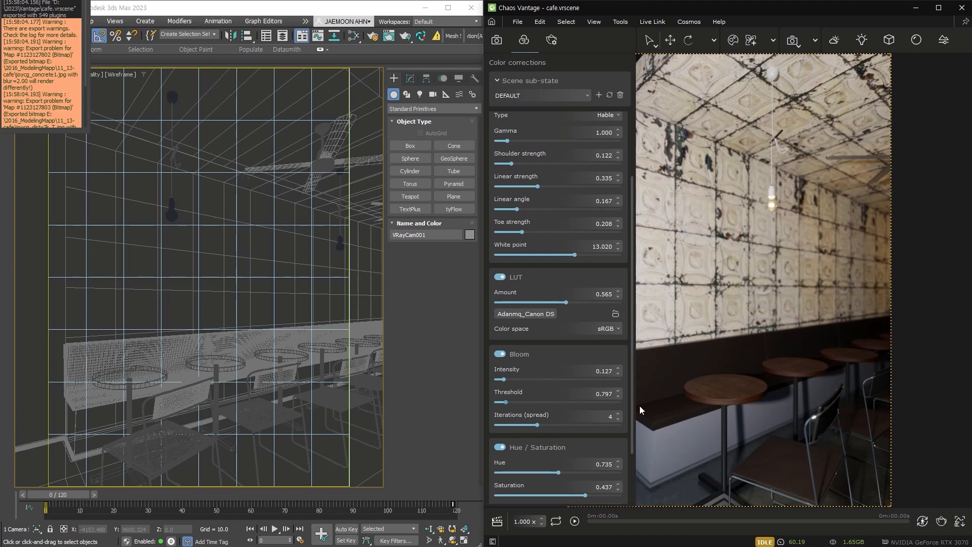
# Step: Switch to the Original Camera, reframe the view along the row of tables, and add that view as a new camera
pyautogui.click(524, 40)
pyautogui.scroll(-5, 760, 283)
pyautogui.click(498, 40)
pyautogui.click(513, 460)
pyautogui.click(524, 40)
pyautogui.scroll(-5, 546, 456)
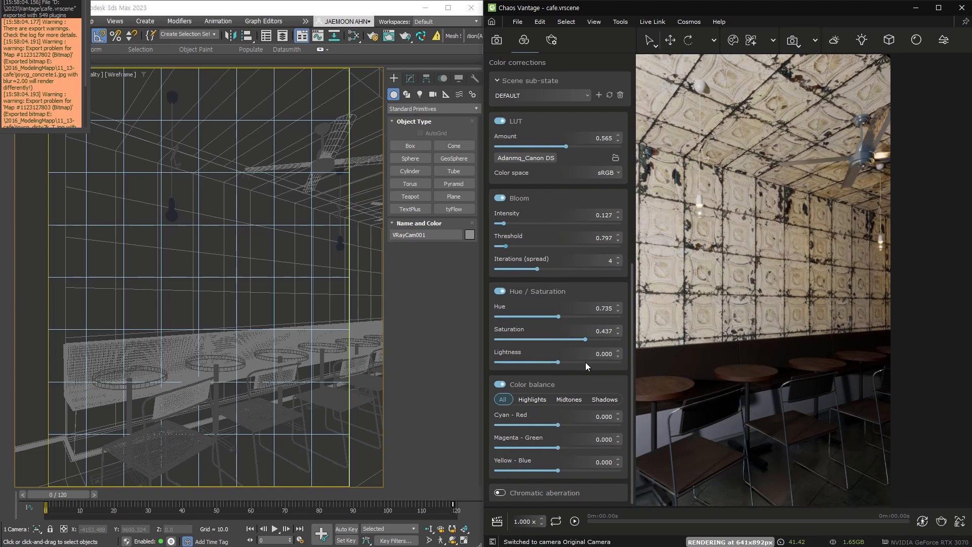
pyautogui.moveTo(709, 324); pyautogui.dragTo(794, 278)
pyautogui.scroll(-5, 775, 258)
pyautogui.click(497, 40)
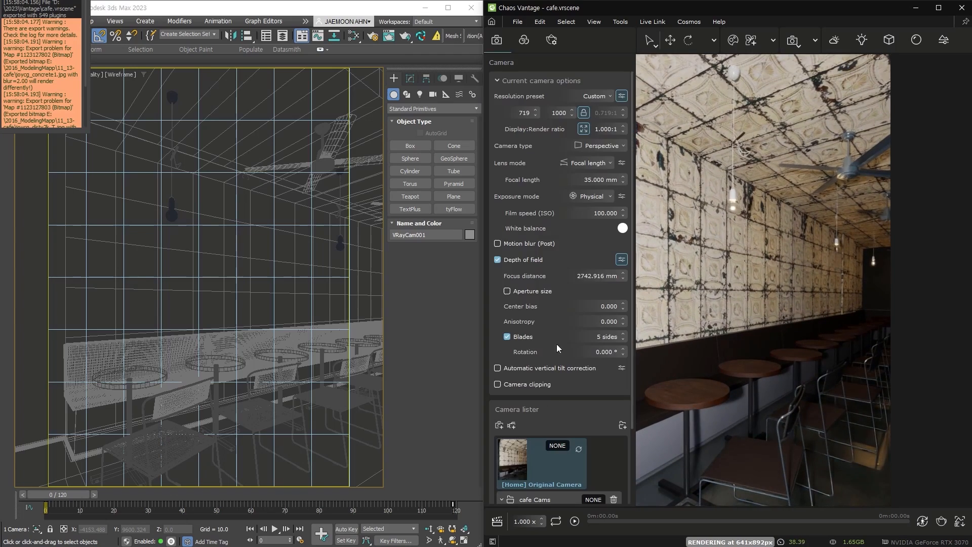
pyautogui.click(500, 426)
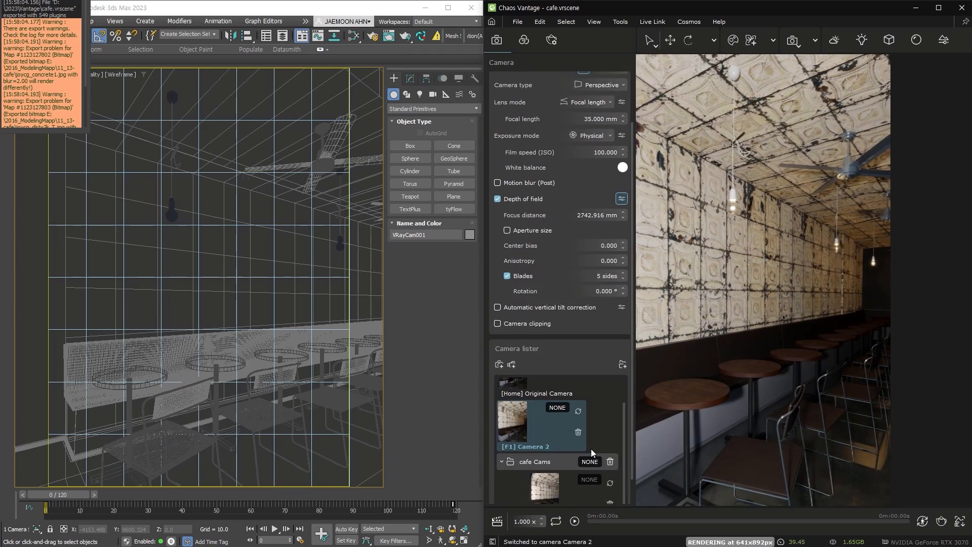
# Step: Go through the highlights, midtones and shadows color balance, setting the shadows to magenta-green 0.020 and yellow-blue 0.045
pyautogui.click(524, 40)
pyautogui.click(537, 398)
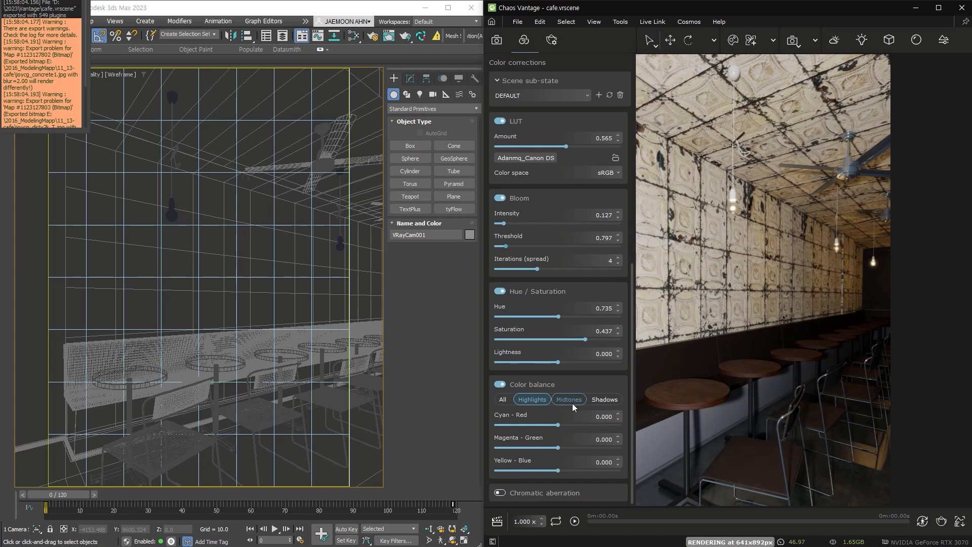
pyautogui.click(572, 401)
pyautogui.click(611, 401)
pyautogui.click(539, 399)
pyautogui.click(570, 399)
pyautogui.click(599, 398)
pyautogui.click(541, 398)
pyautogui.moveTo(576, 427); pyautogui.dragTo(576, 426)
pyautogui.click(569, 399)
pyautogui.click(603, 400)
pyautogui.moveTo(558, 470); pyautogui.dragTo(561, 448)
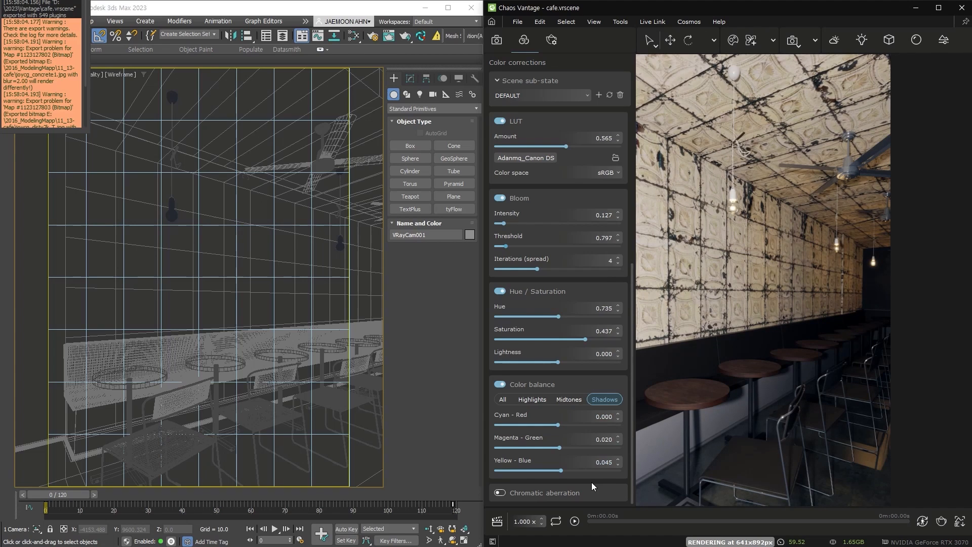
# Step: Enable chromatic aberration, try a strong value of 0.420, settle on 0.053, and view the full image
pyautogui.click(500, 494)
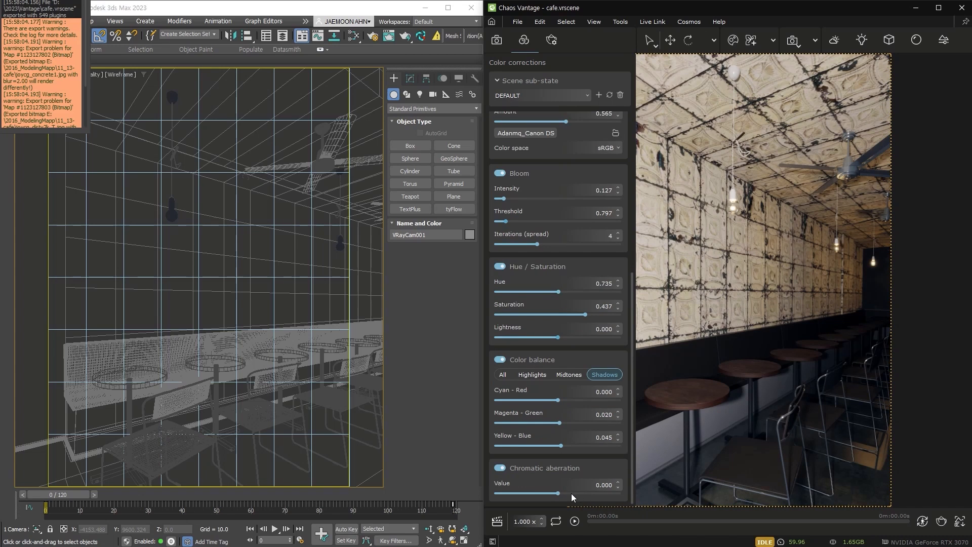
pyautogui.moveTo(560, 492); pyautogui.dragTo(581, 492)
pyautogui.click(786, 418)
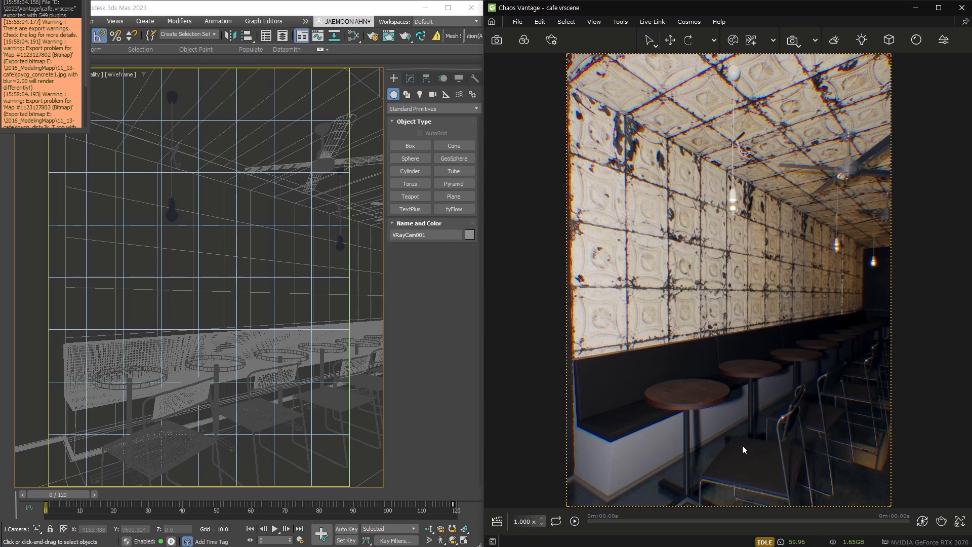
pyautogui.click(525, 40)
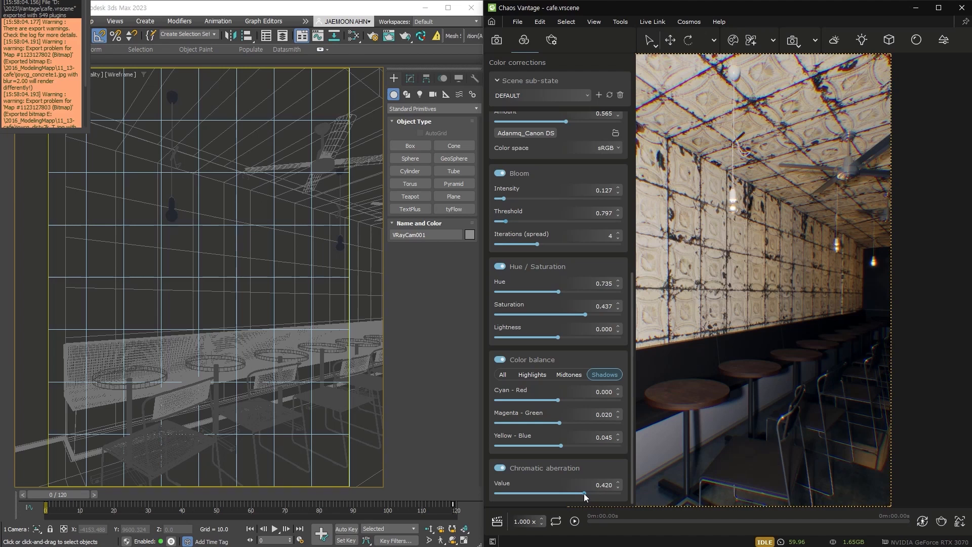
pyautogui.moveTo(605, 497); pyautogui.dragTo(562, 491)
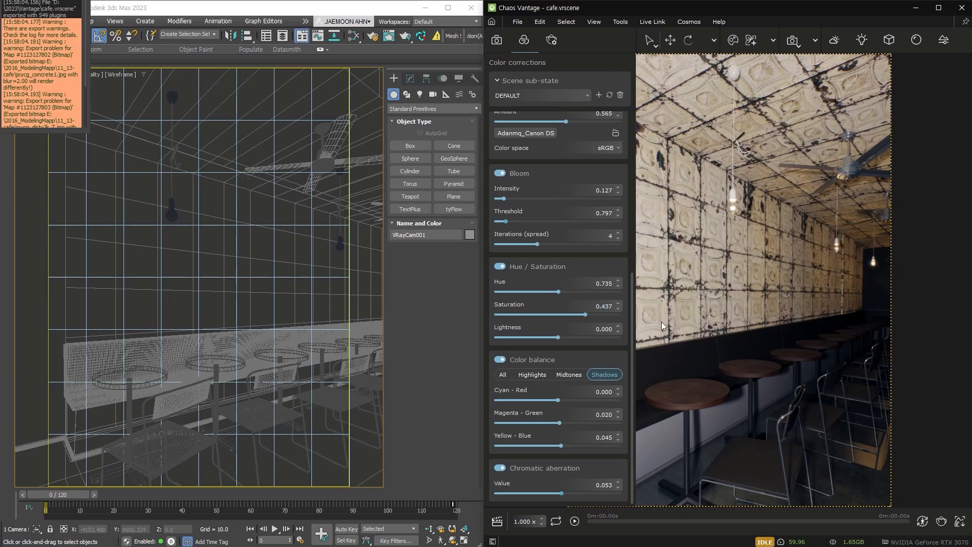
pyautogui.moveTo(632, 354); pyautogui.dragTo(622, 124)
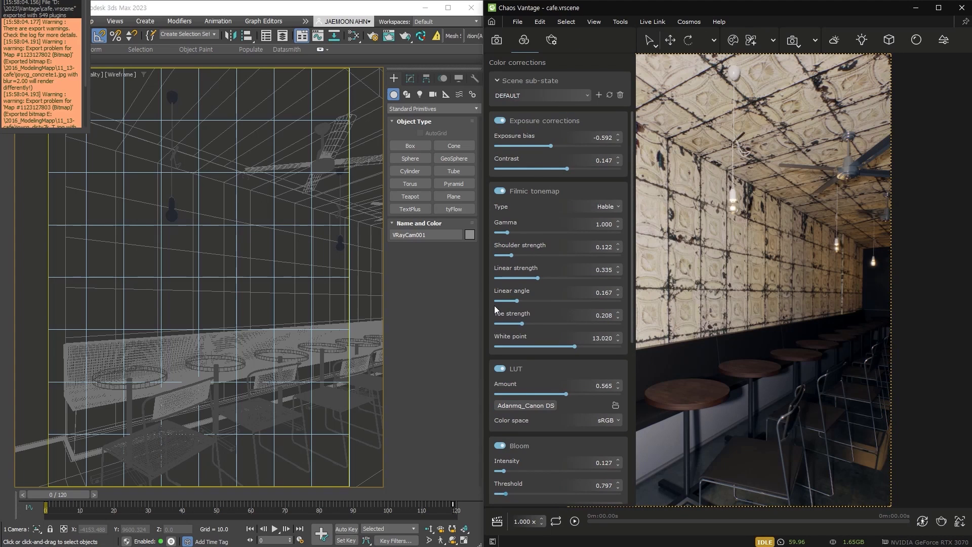
pyautogui.click(829, 264)
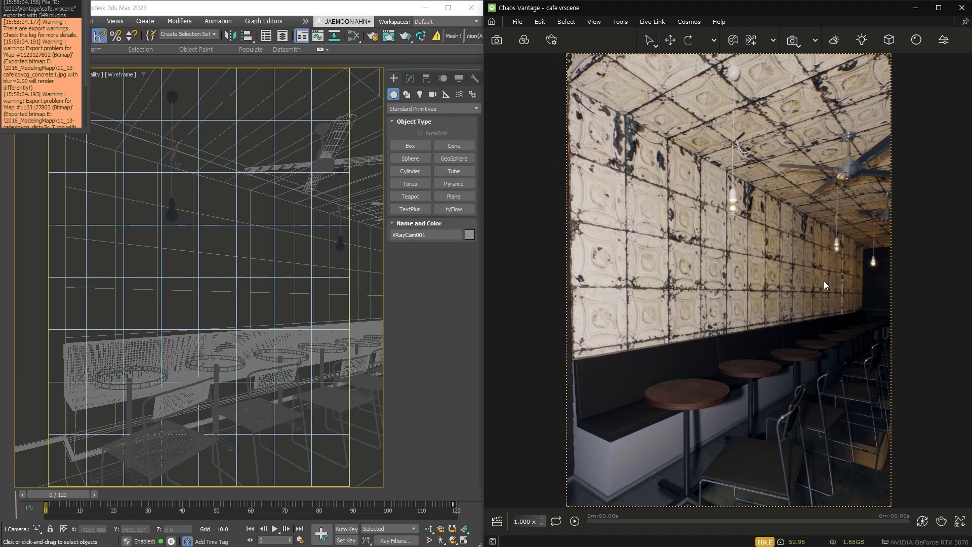
# Step: Set the noise threshold to 0.005 and GI to 3 bounces in the advanced render settings
pyautogui.click(554, 41)
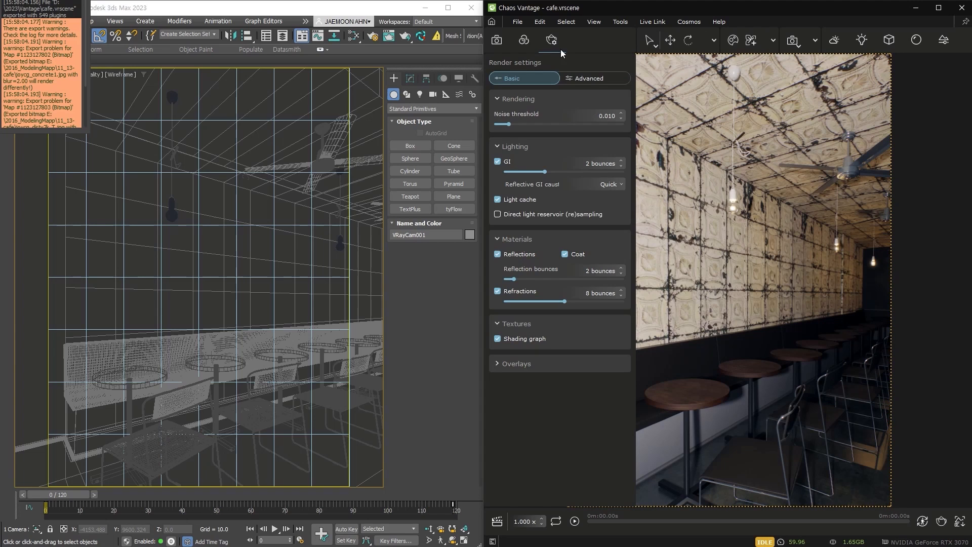
pyautogui.click(590, 79)
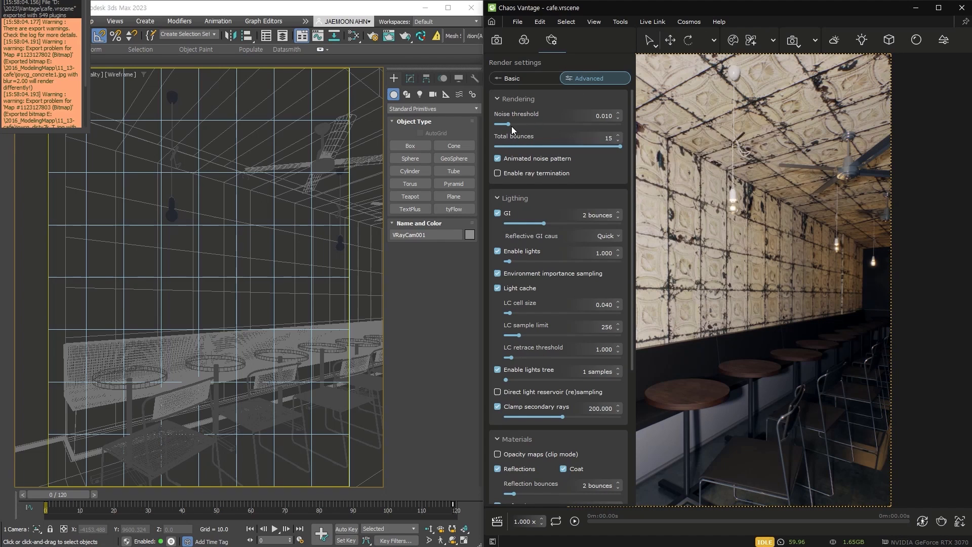
pyautogui.moveTo(506, 126); pyautogui.dragTo(504, 127)
pyautogui.click(567, 224)
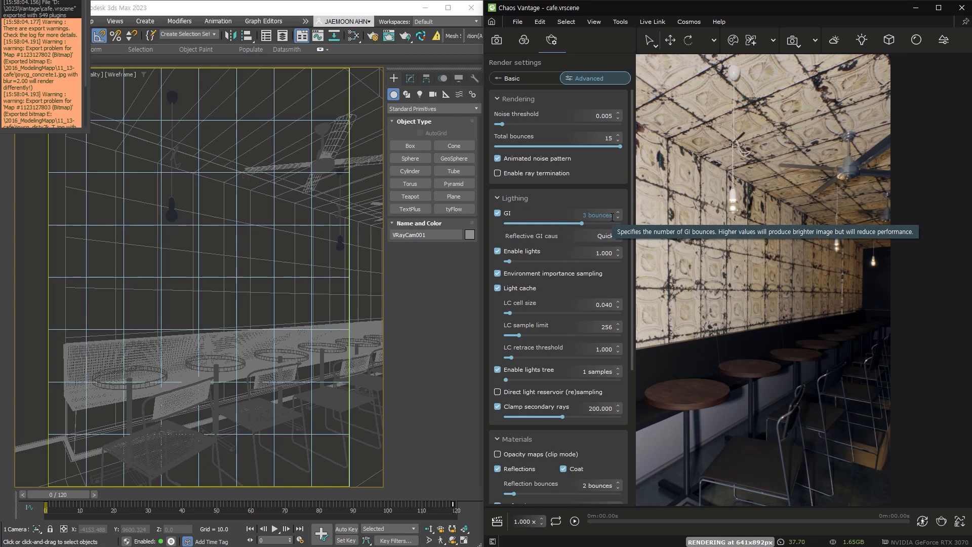
# Step: Set the reflection bounces to 5 in the basic render settings and expand the overlays options
pyautogui.click(546, 78)
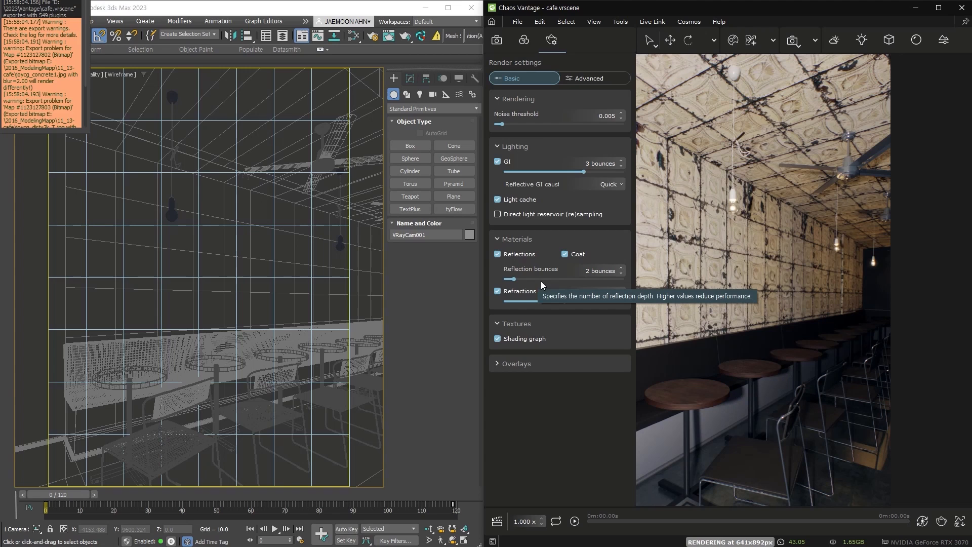
pyautogui.moveTo(533, 278); pyautogui.dragTo(540, 279)
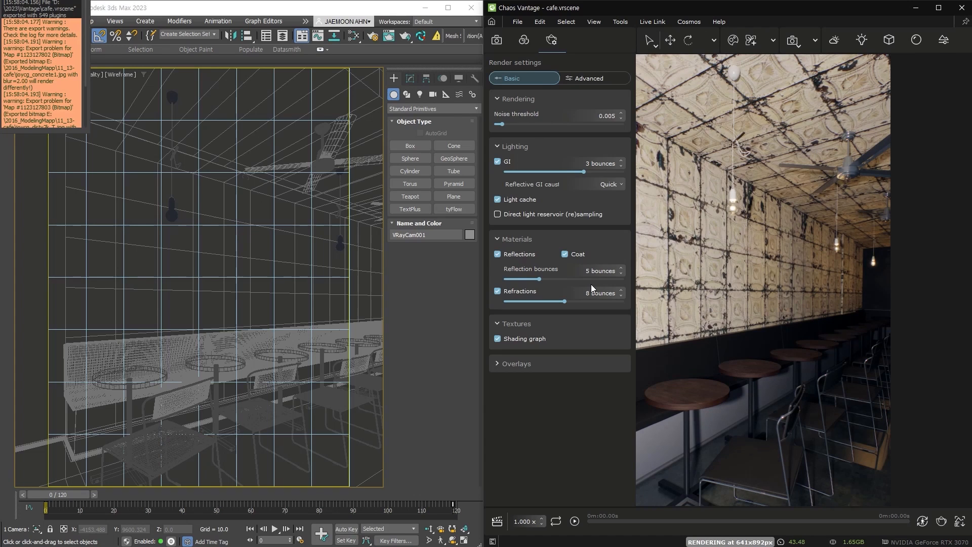
pyautogui.click(559, 366)
# Step: Enable opacity maps in clip mode in the advanced render settings, and return to the basic settings
pyautogui.click(595, 78)
pyautogui.scroll(-2, 585, 291)
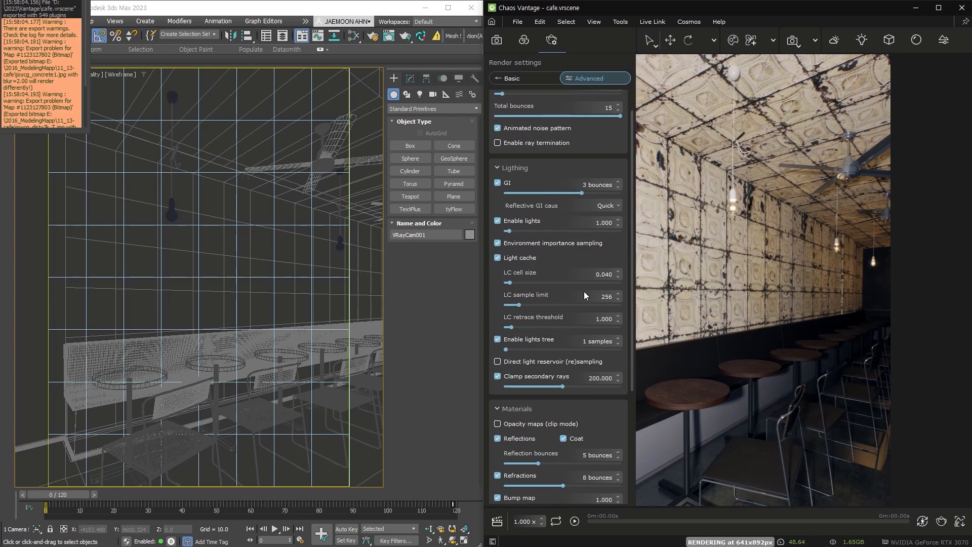
pyautogui.scroll(-3, 585, 292)
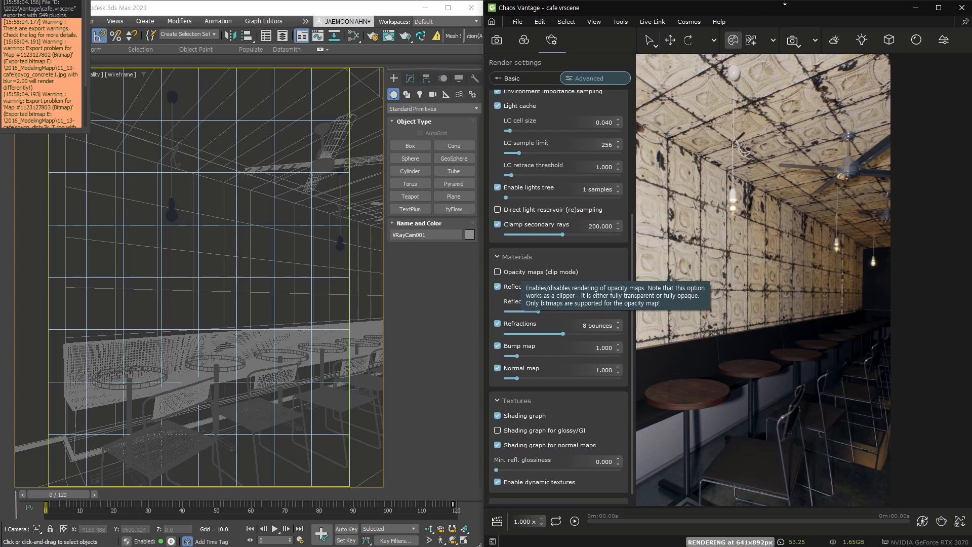
pyautogui.click(750, 43)
pyautogui.click(551, 40)
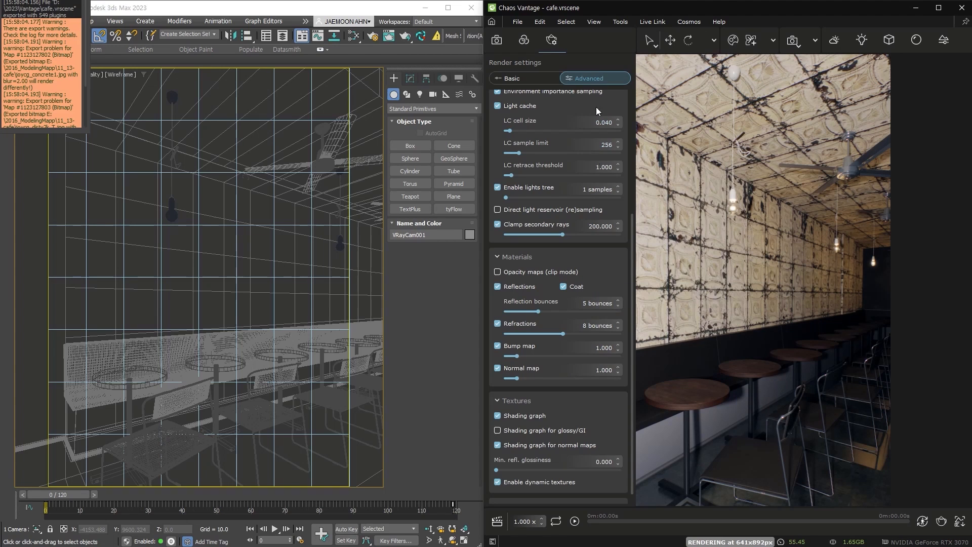
pyautogui.click(567, 274)
pyautogui.scroll(-1, 616, 421)
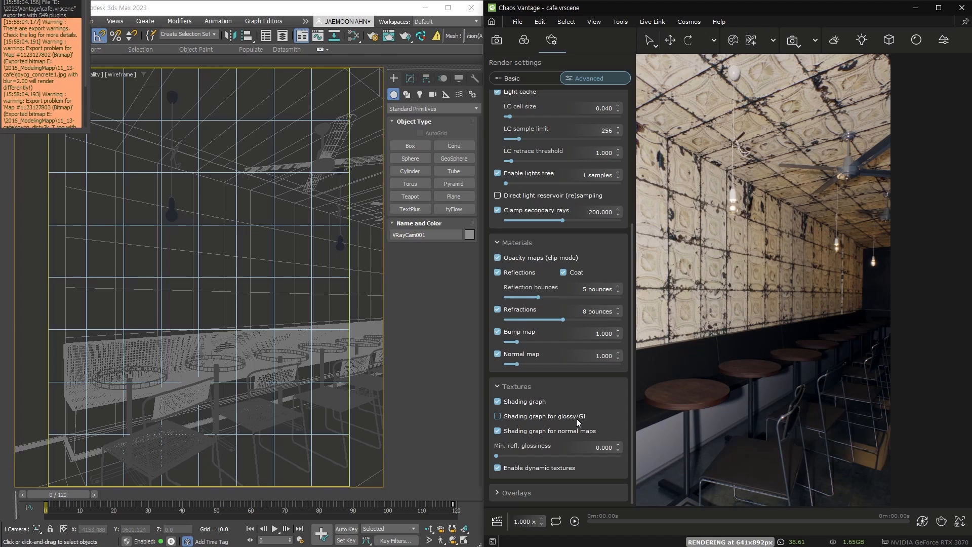
pyautogui.moveTo(576, 418)
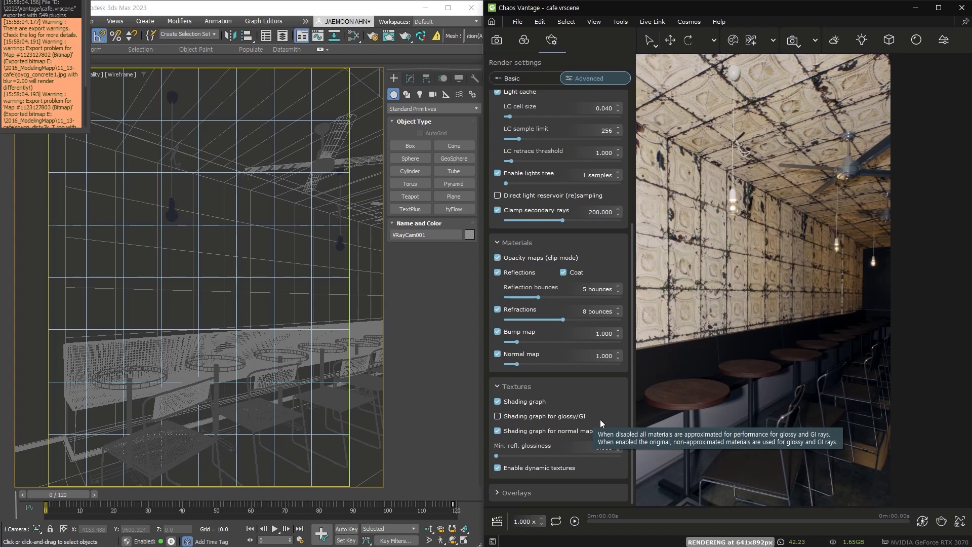
pyautogui.moveTo(504, 419)
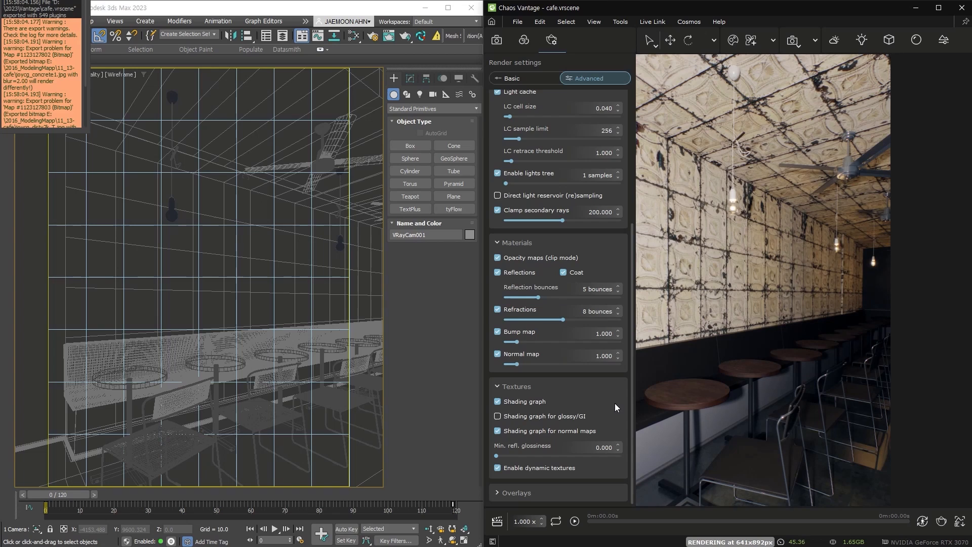
pyautogui.scroll(4, 587, 468)
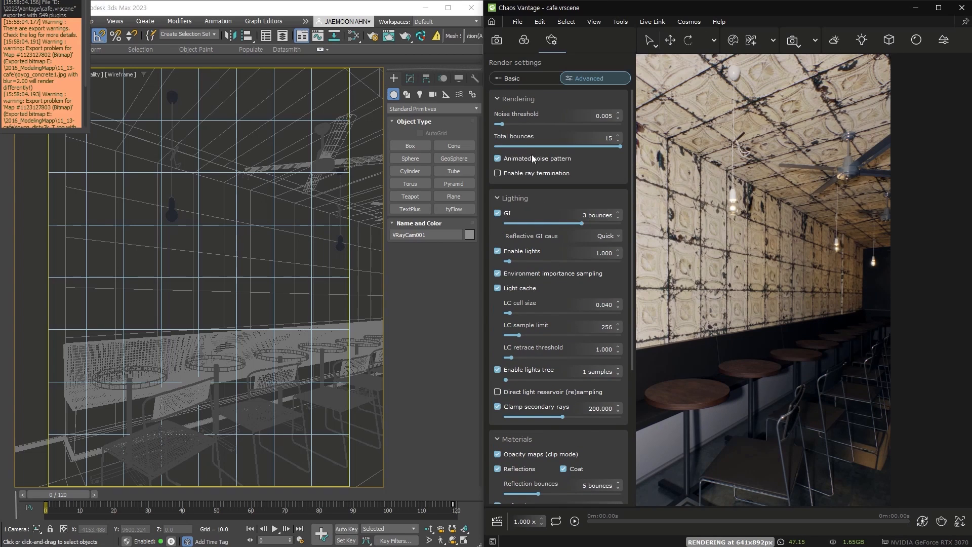
pyautogui.click(521, 76)
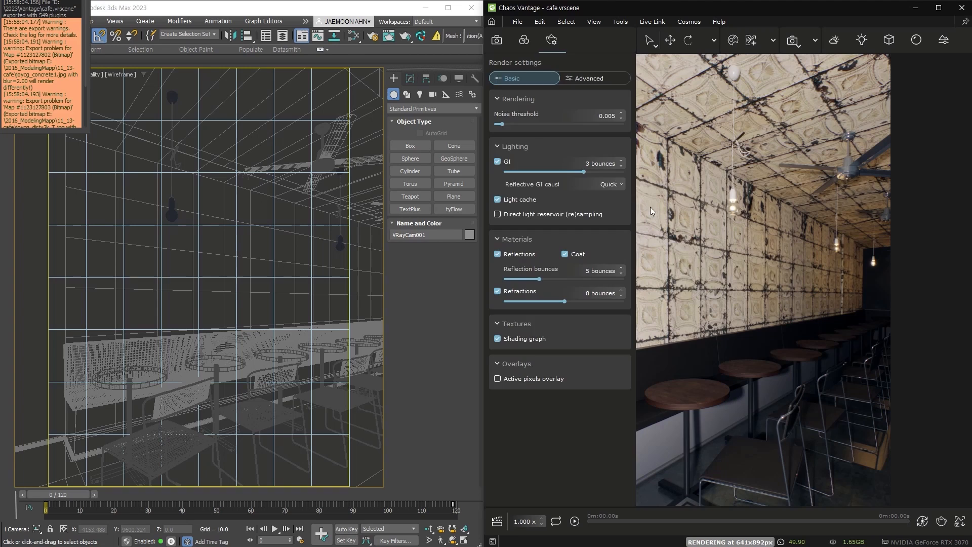
# Step: Check the camera's depth of field settings and the modes available for the environment
pyautogui.click(507, 202)
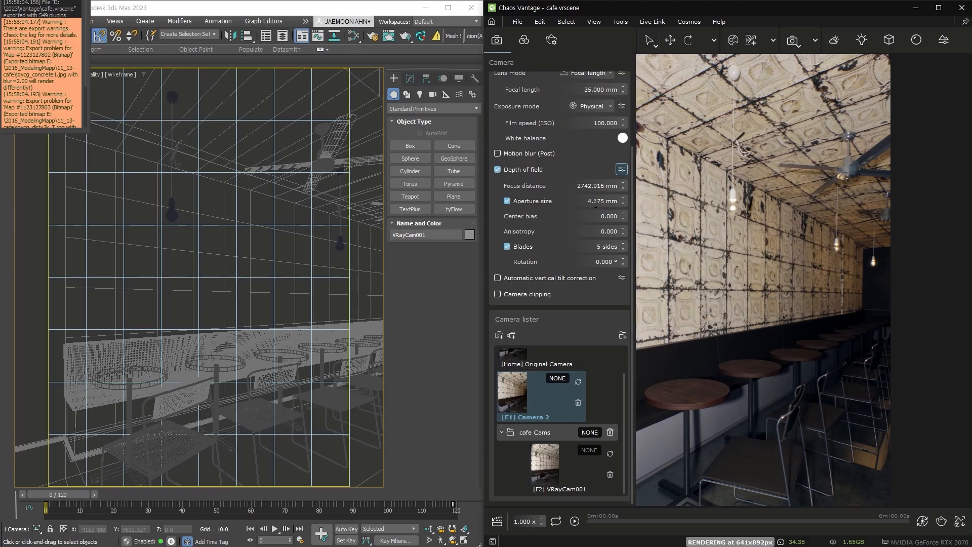
pyautogui.click(609, 202)
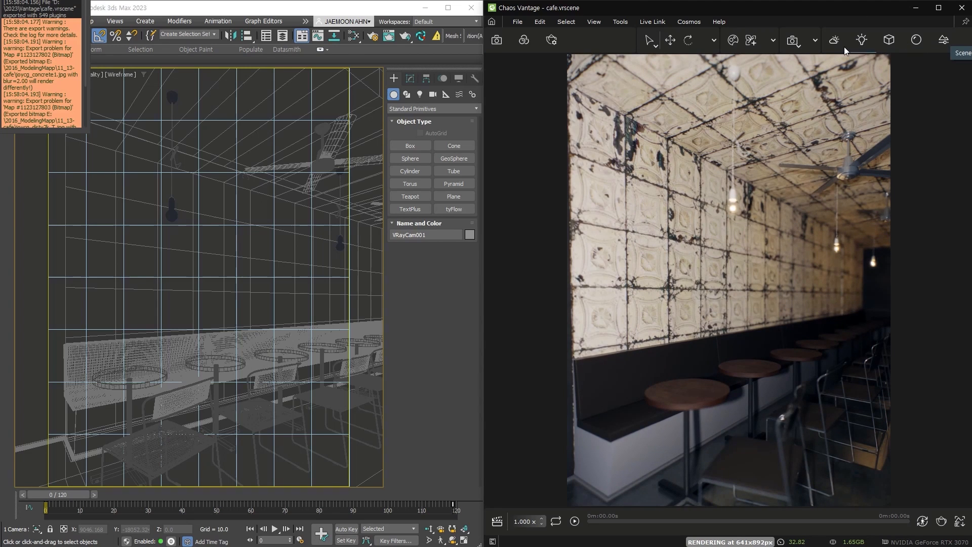
pyautogui.click(835, 42)
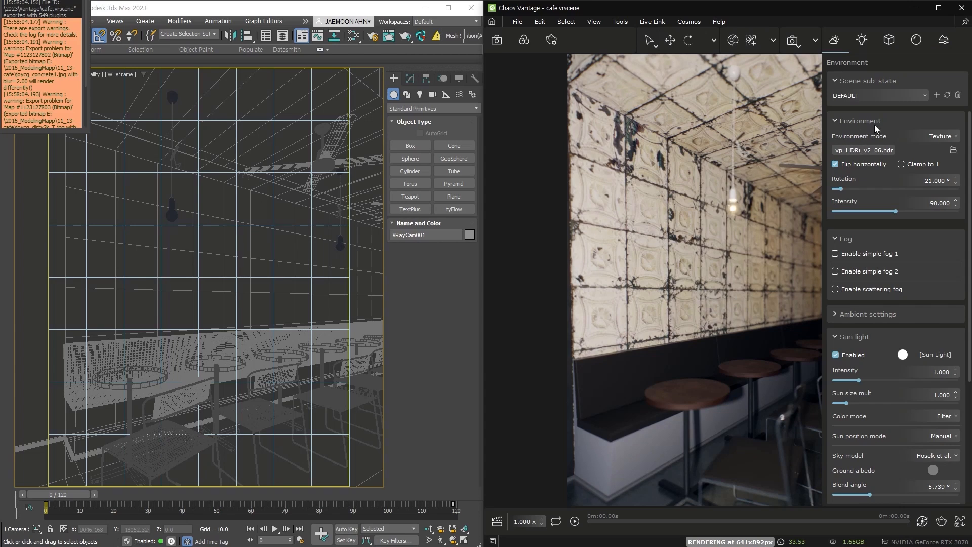
pyautogui.click(946, 138)
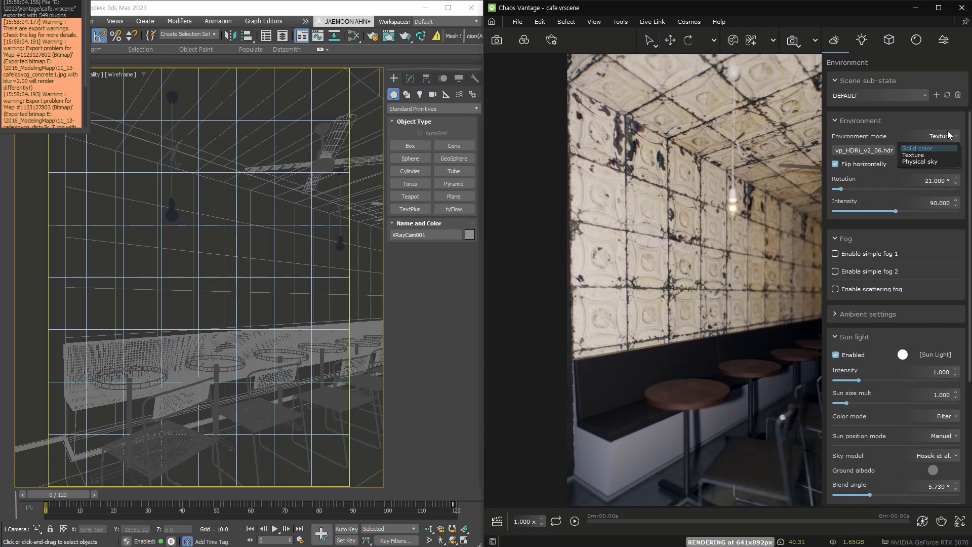
pyautogui.click(901, 168)
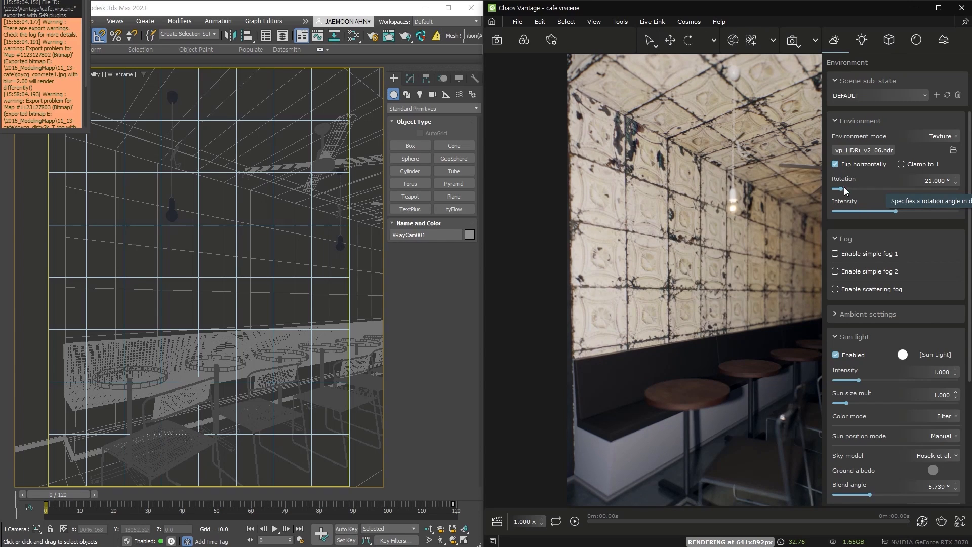
# Step: Try an environment texture intensity of 180, settle on 122.694, and view the full render
pyautogui.moveTo(903, 211); pyautogui.dragTo(959, 212)
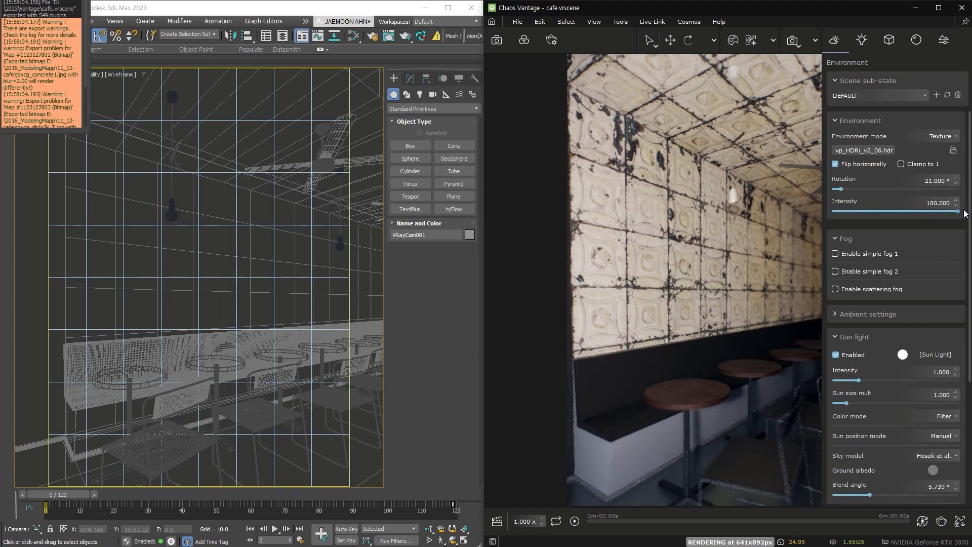
pyautogui.doubleClick(938, 204)
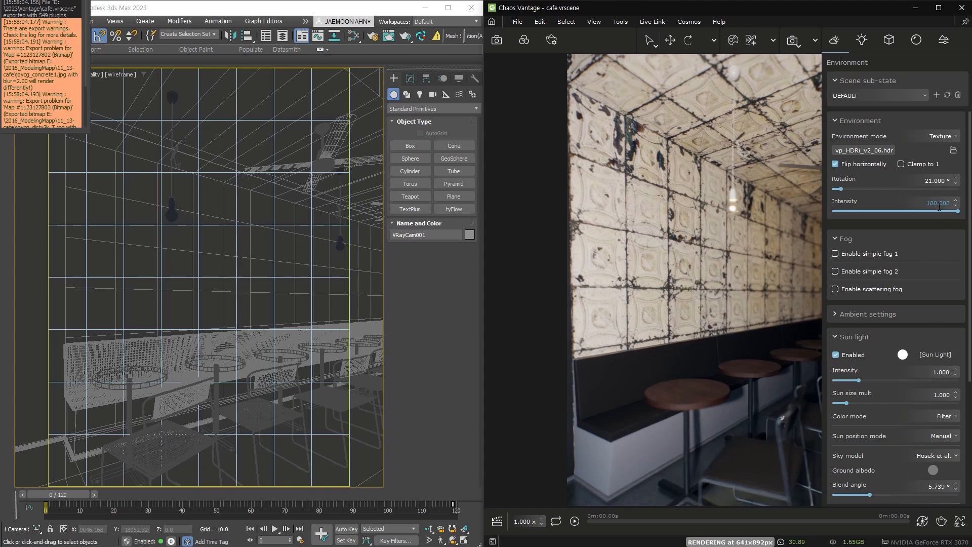
pyautogui.click(919, 210)
pyautogui.click(721, 308)
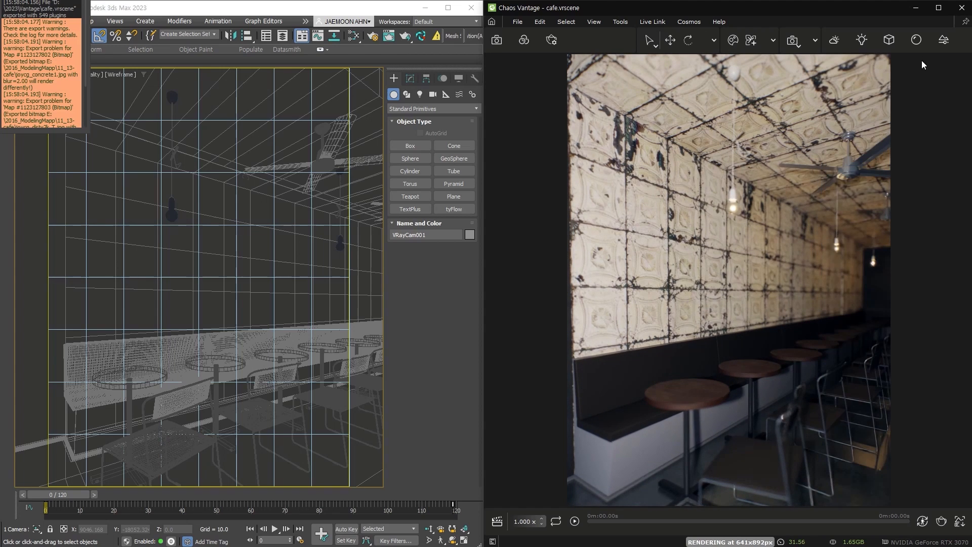
# Step: Try simple fog 1 in the environment with a visibility range of 0.709 km and view the result
pyautogui.click(835, 40)
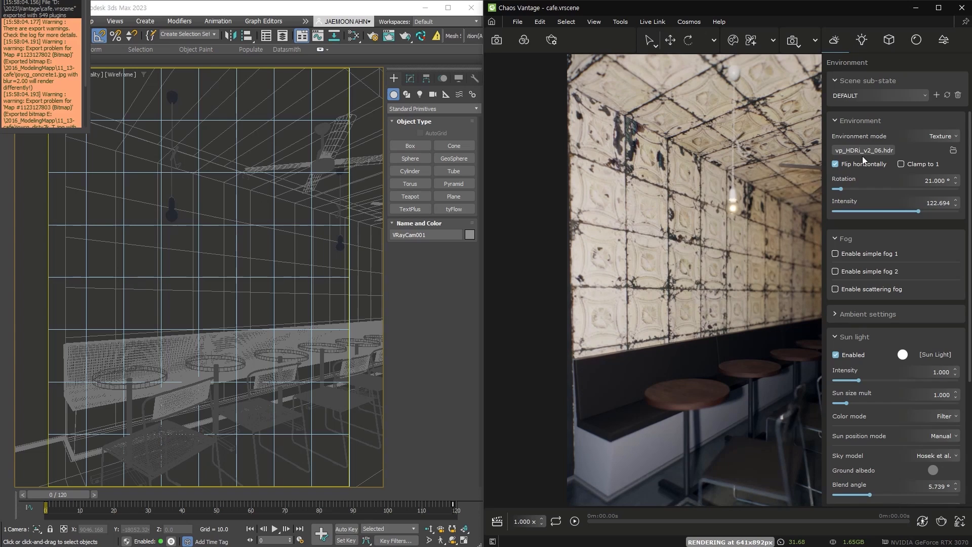
pyautogui.click(836, 254)
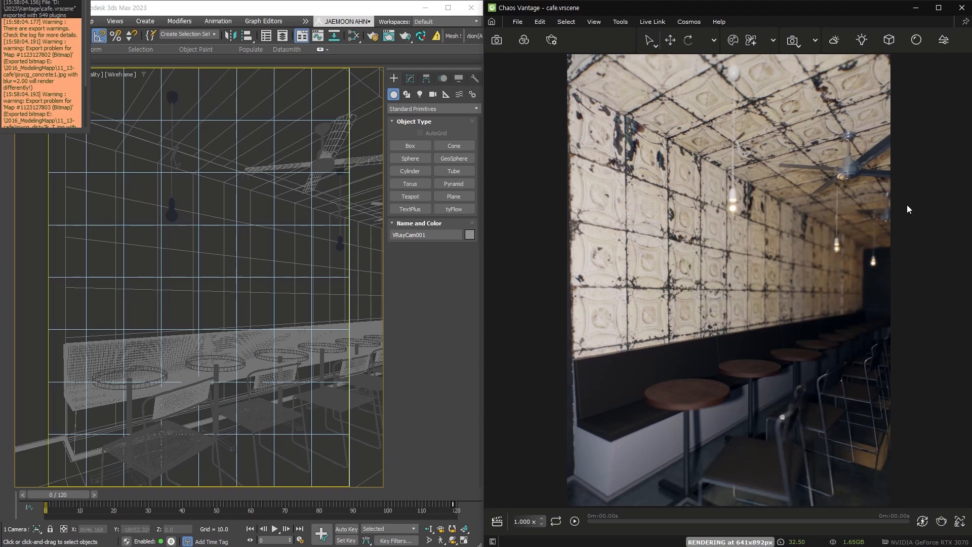
pyautogui.click(834, 40)
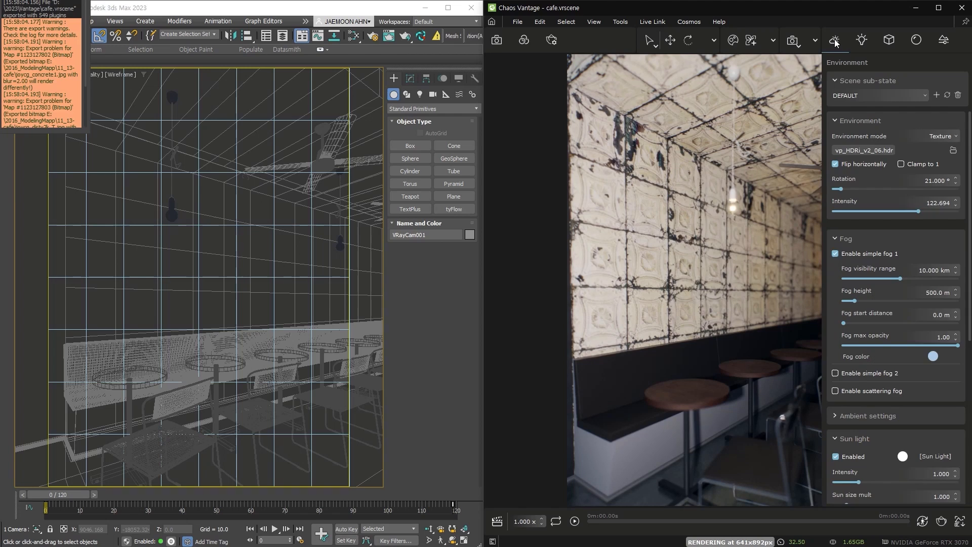
pyautogui.moveTo(901, 279); pyautogui.dragTo(862, 278)
pyautogui.moveTo(847, 281); pyautogui.dragTo(848, 278)
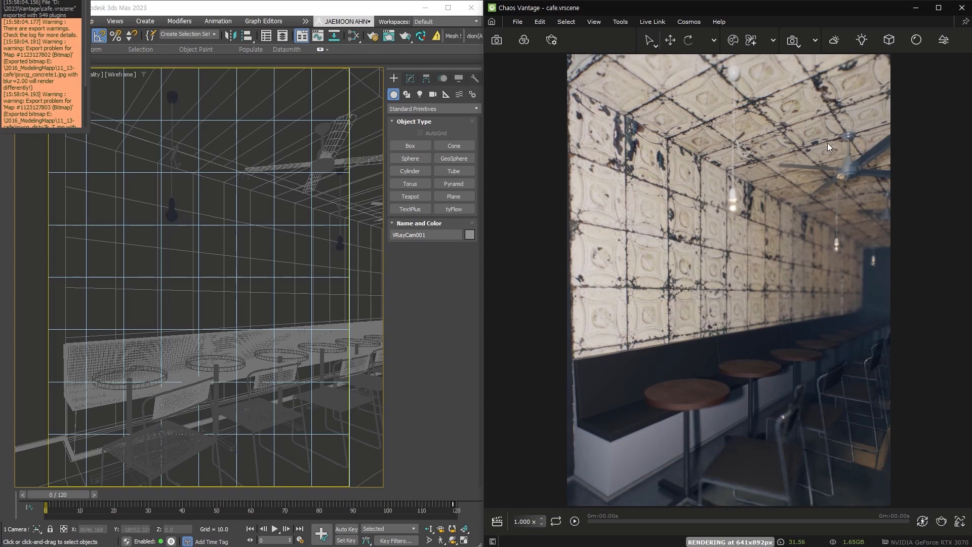
# Step: Change the color of simple fog 1 to a dark yellow with RGB 0.061, 0.062, 0.038
pyautogui.click(834, 40)
pyautogui.click(934, 355)
pyautogui.click(971, 471)
pyautogui.moveTo(971, 367); pyautogui.dragTo(506, 210)
pyautogui.click(474, 326)
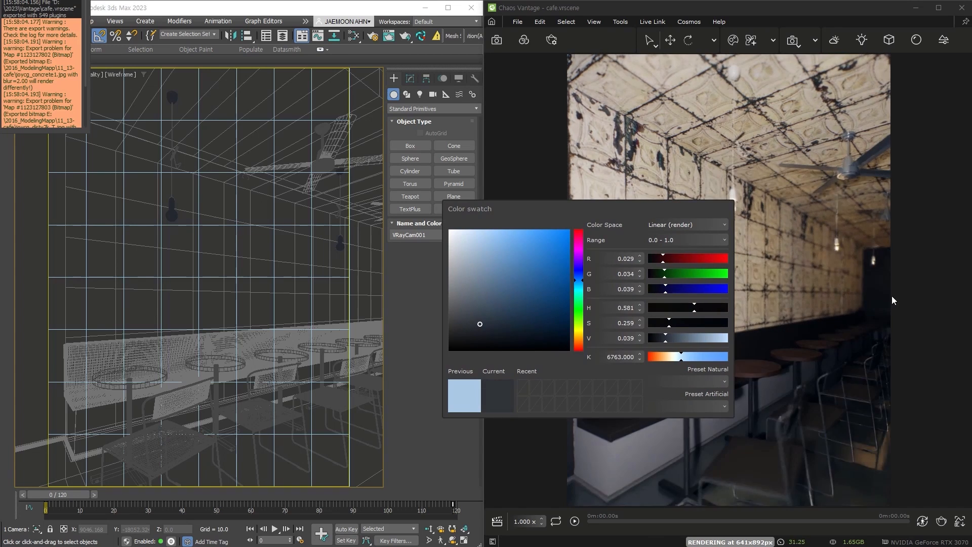
pyautogui.click(576, 330)
pyautogui.click(496, 317)
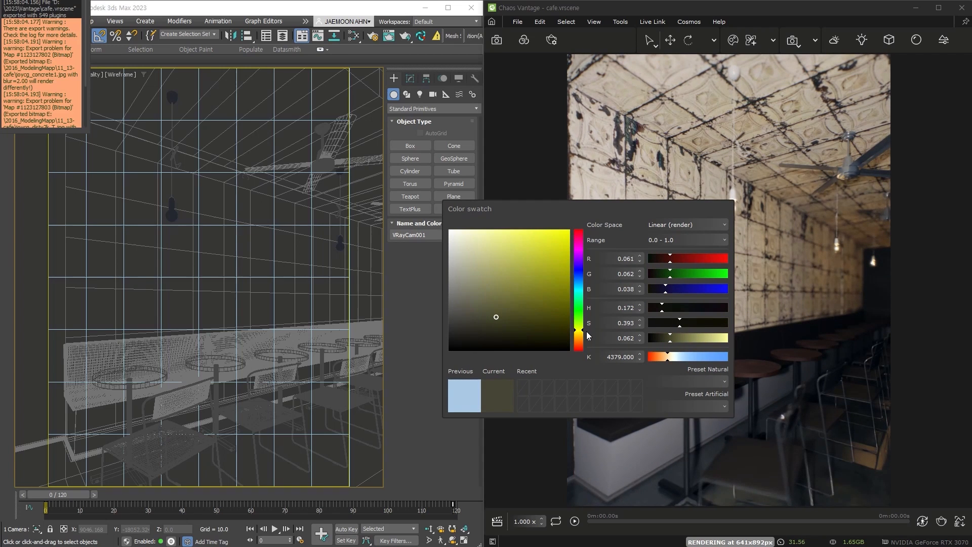
pyautogui.click(917, 294)
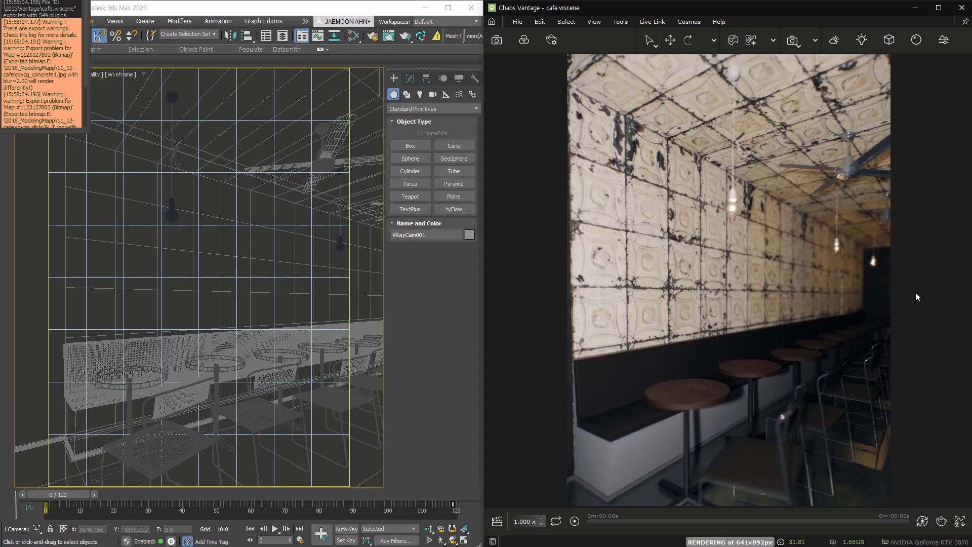
# Step: Toggle simple fog 1 off and on to compare the render, and leave it disabled
pyautogui.click(836, 40)
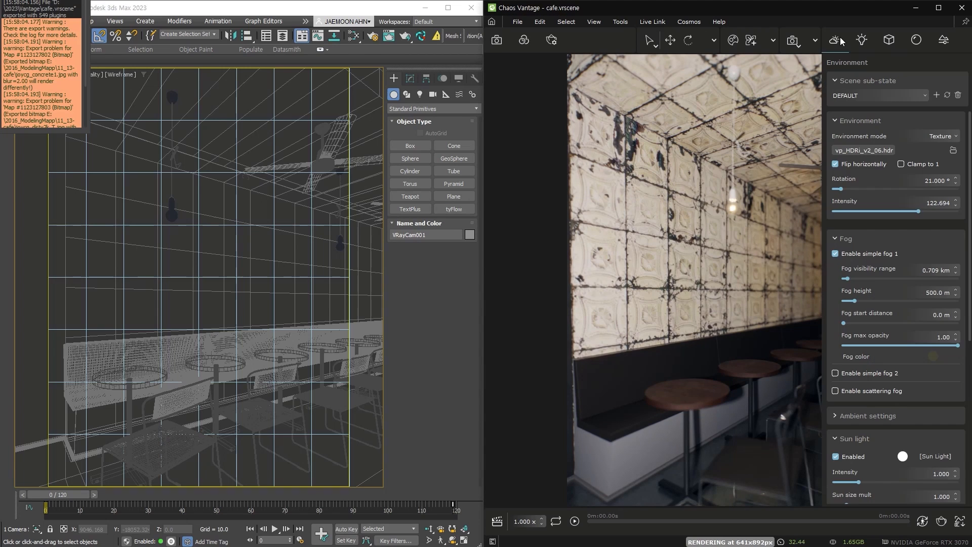
pyautogui.click(836, 254)
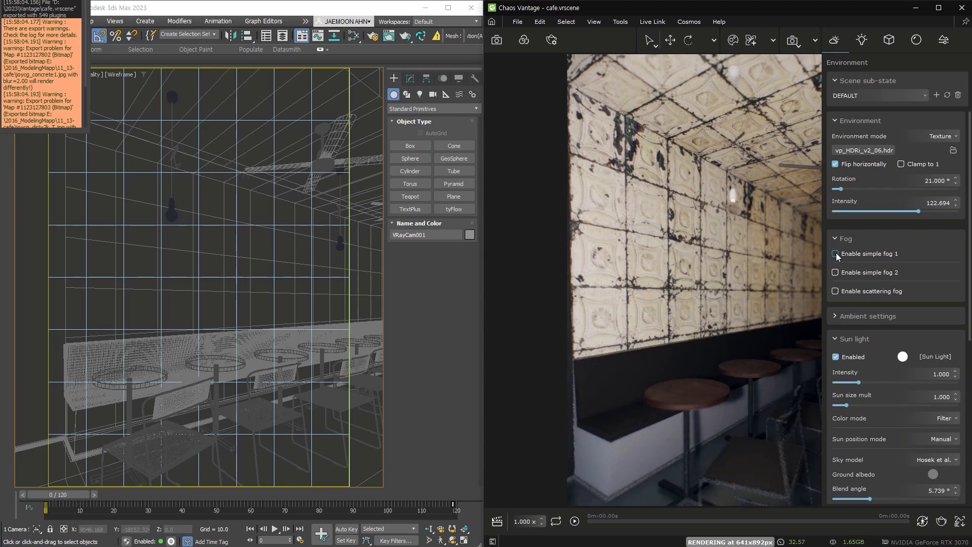
pyautogui.click(836, 253)
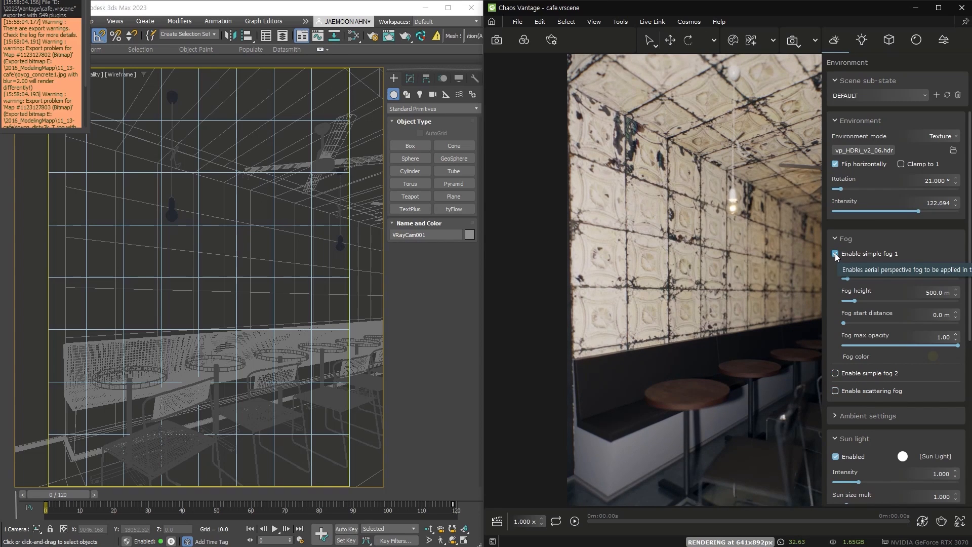
pyautogui.click(836, 253)
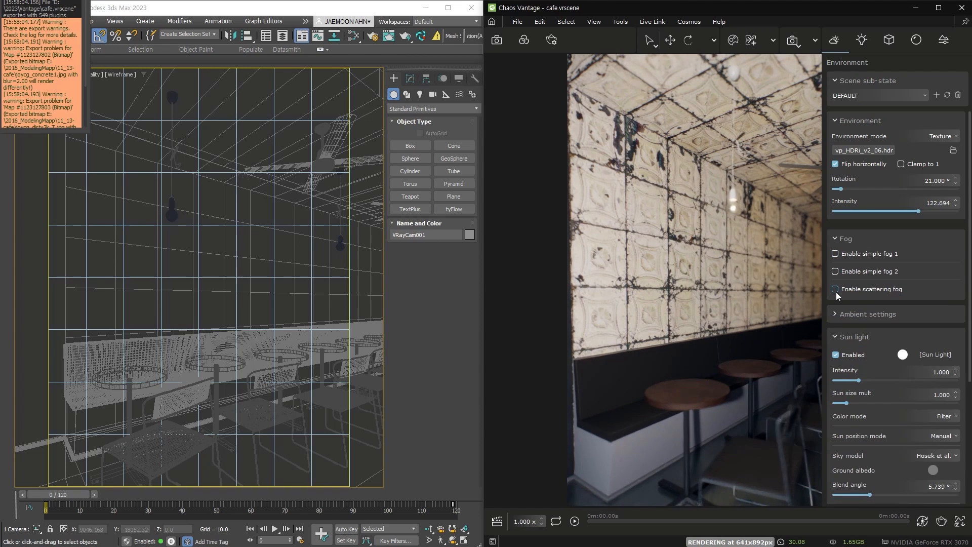
# Step: Try scattering fog with its default values, view the full render, and disable it again
pyautogui.click(836, 289)
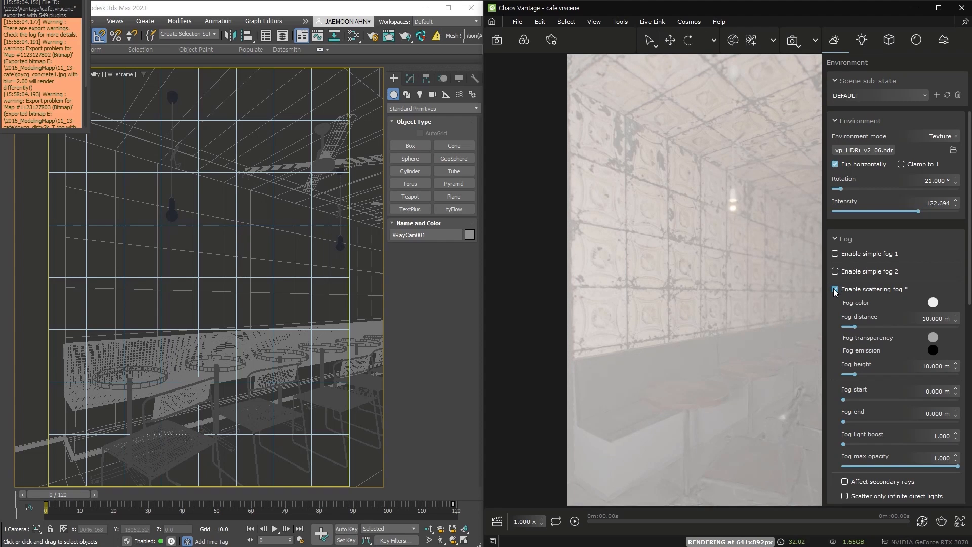
pyautogui.click(700, 345)
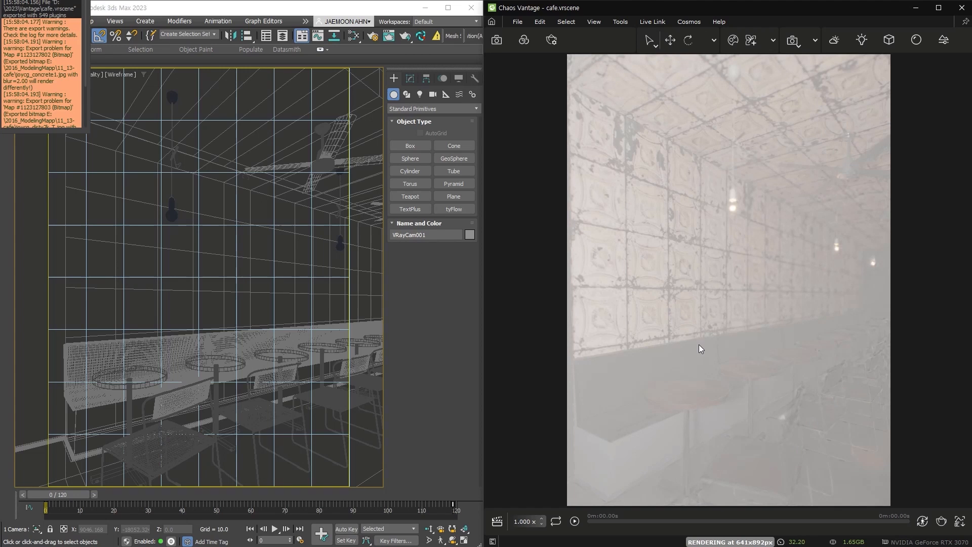
pyautogui.click(836, 40)
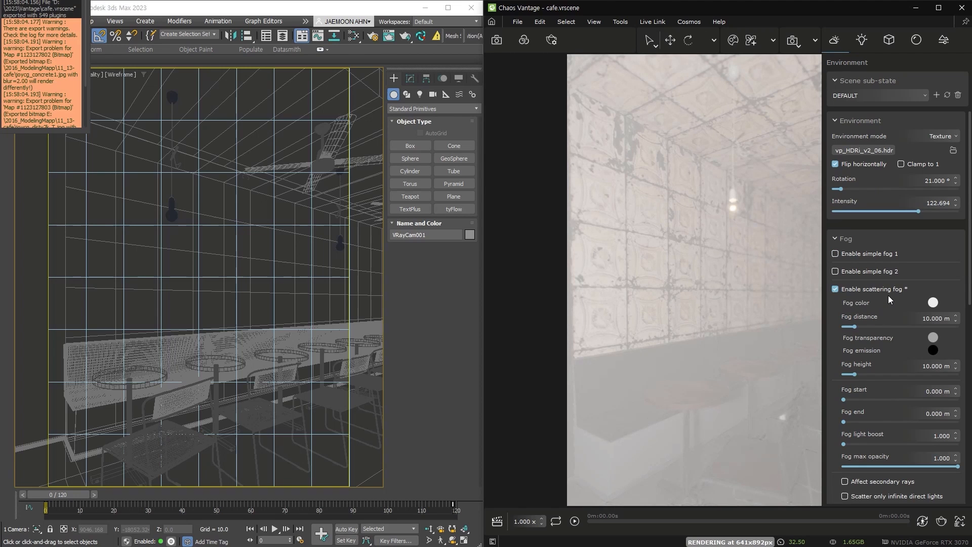
pyautogui.click(836, 288)
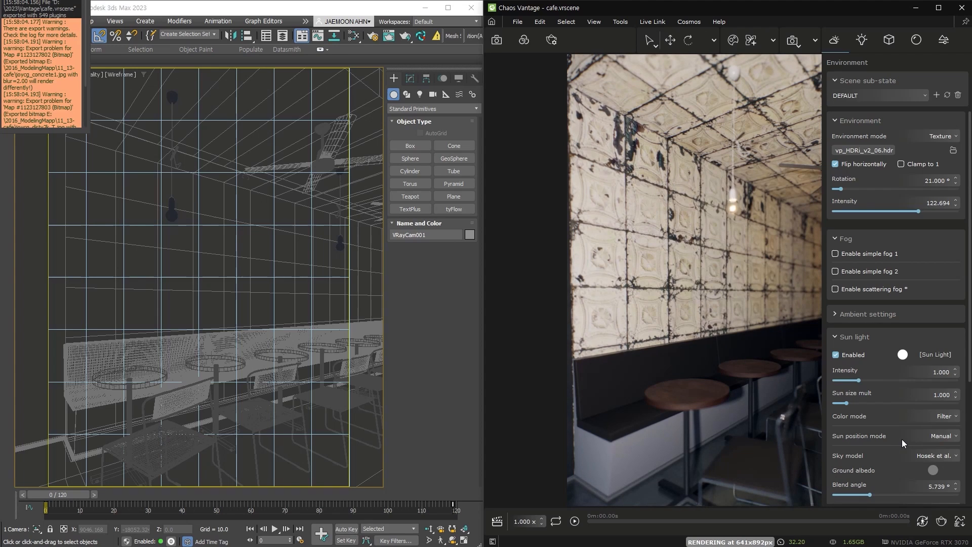
# Step: Review the sun light settings, and collapse and expand all entries in the light lister
pyautogui.scroll(-5, 882, 416)
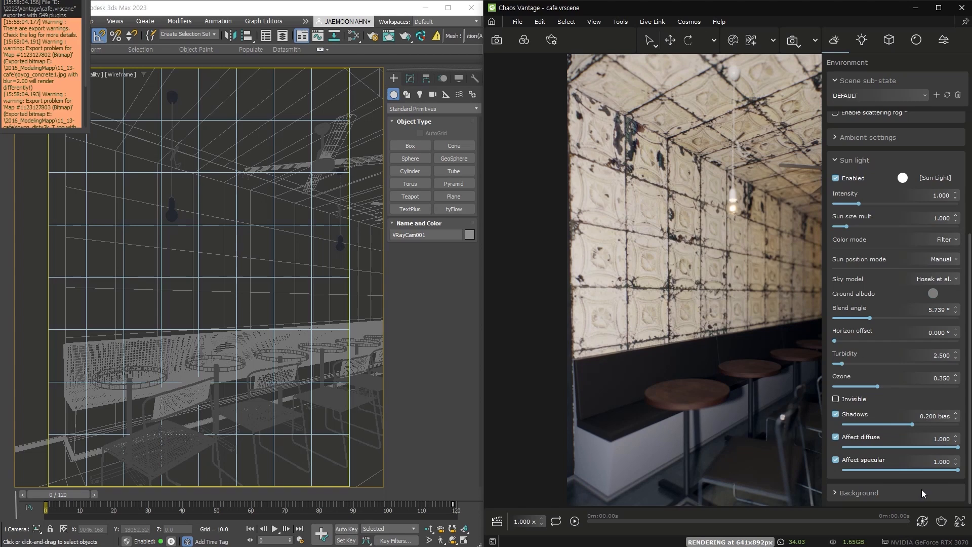
pyautogui.scroll(5, 916, 320)
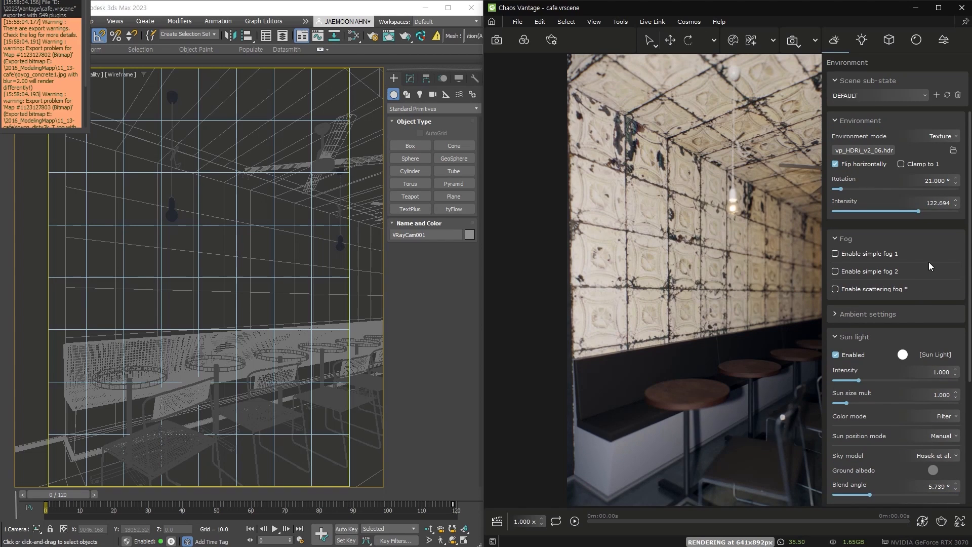
pyautogui.click(862, 40)
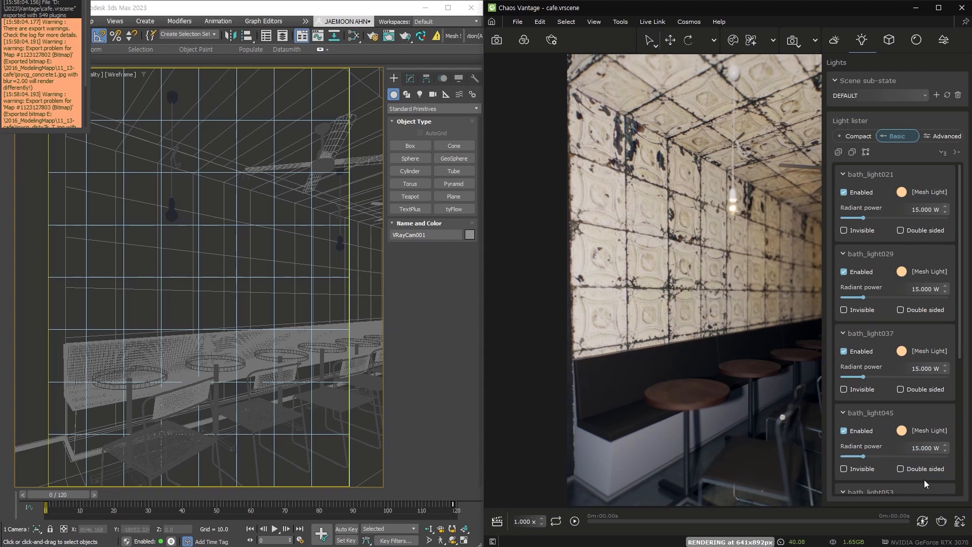
pyautogui.scroll(-1, 925, 479)
pyautogui.click(957, 151)
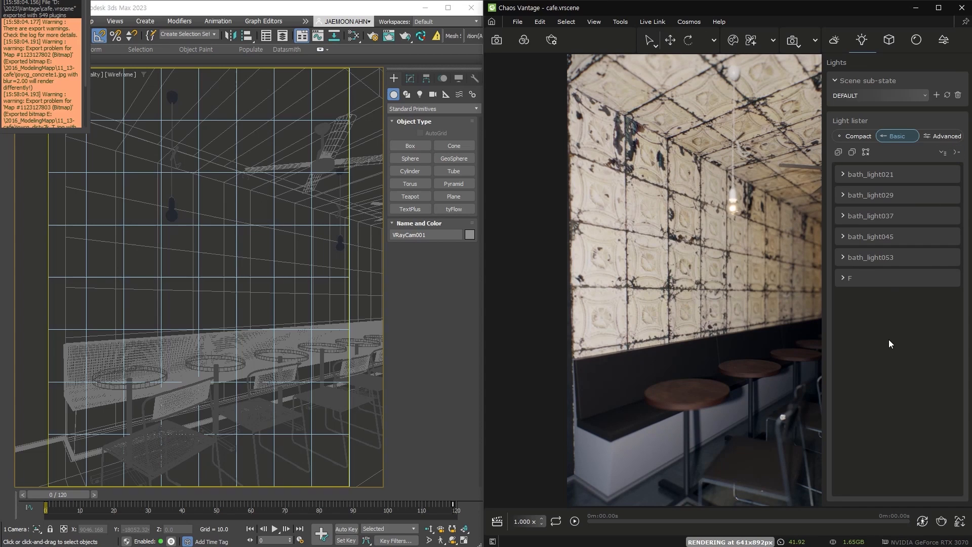
pyautogui.click(943, 153)
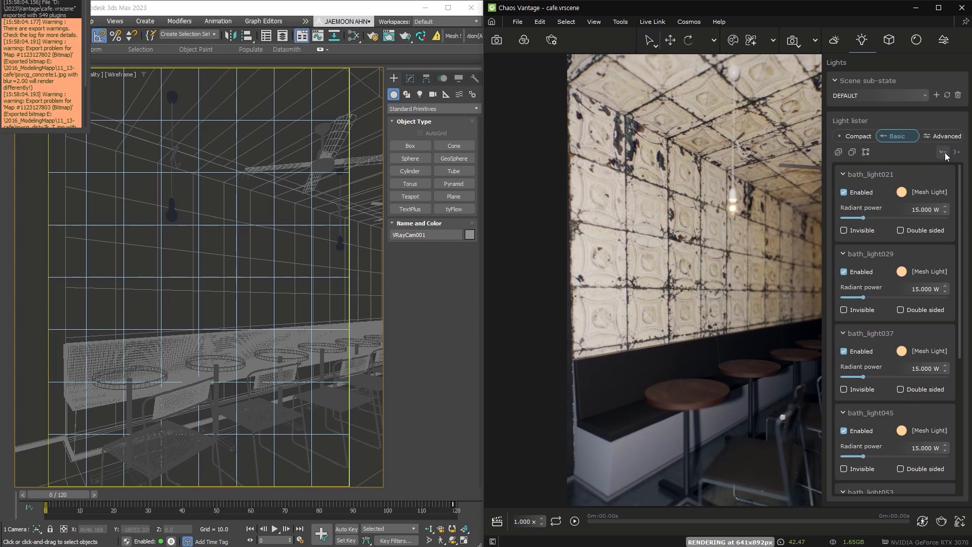
# Step: Compare the advanced and compact light lister views and check the power and color of bath_light021
pyautogui.click(859, 135)
pyautogui.click(947, 138)
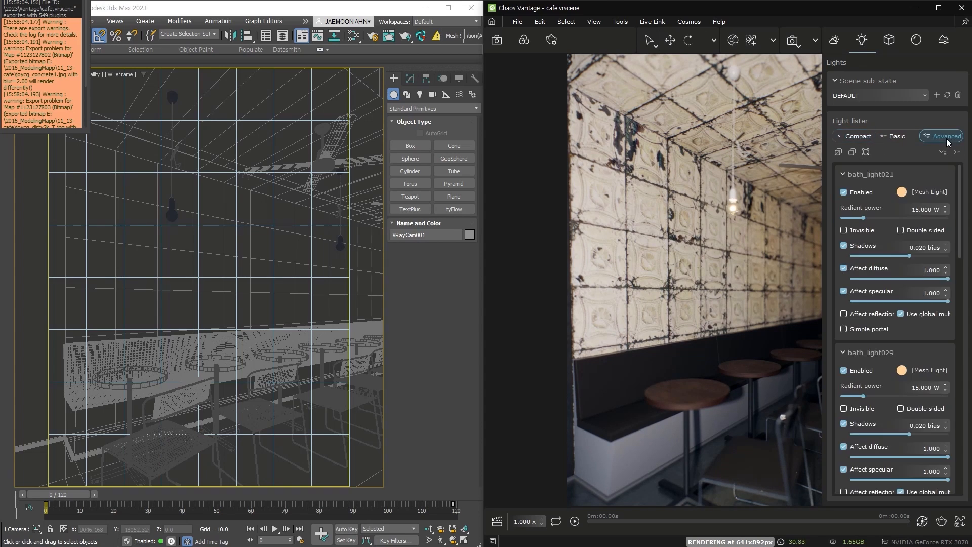
pyautogui.click(856, 135)
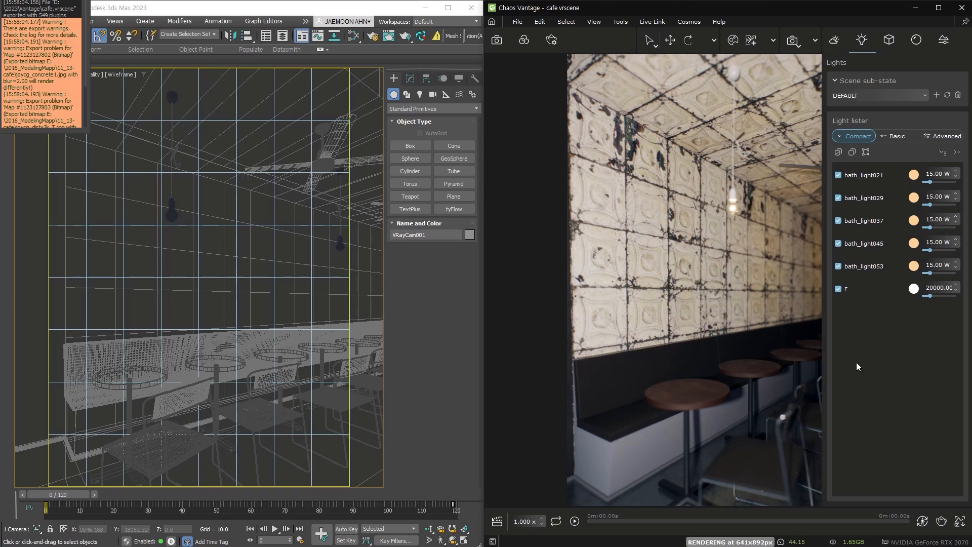
pyautogui.moveTo(929, 182); pyautogui.dragTo(928, 183)
pyautogui.click(915, 175)
pyautogui.press('Escape')
# Step: Expand the fan group in the scene outliner and examine the listed scene objects
pyautogui.click(890, 40)
pyautogui.click(888, 40)
pyautogui.click(891, 41)
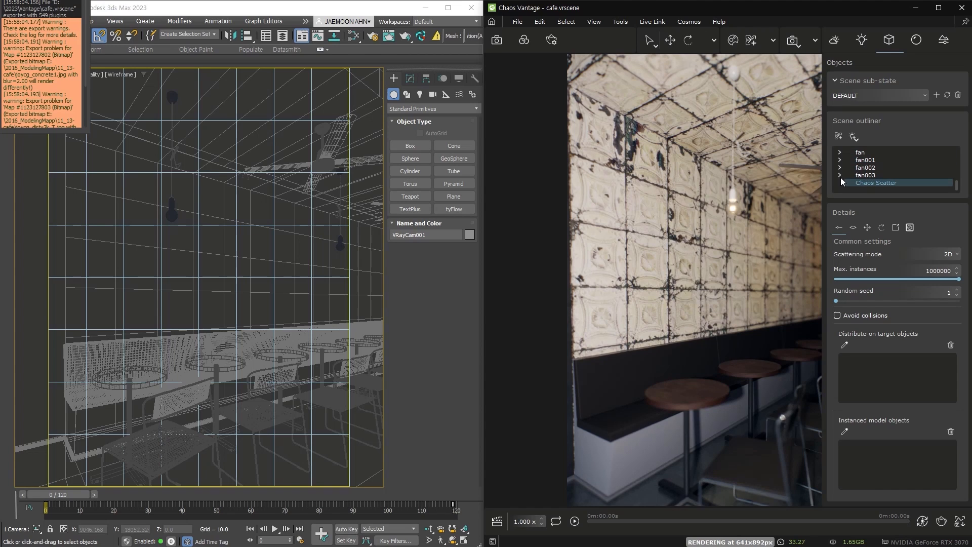
pyautogui.click(840, 152)
pyautogui.click(880, 159)
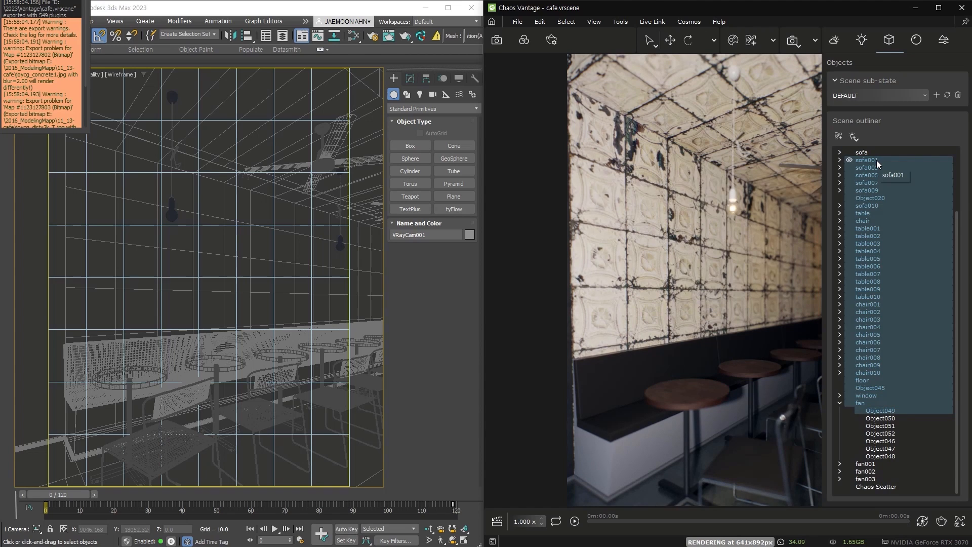
# Step: Try moving the front round tabletop and part of the nearby chair in the viewport, and undo both moves
pyautogui.click(737, 75)
pyautogui.click(649, 40)
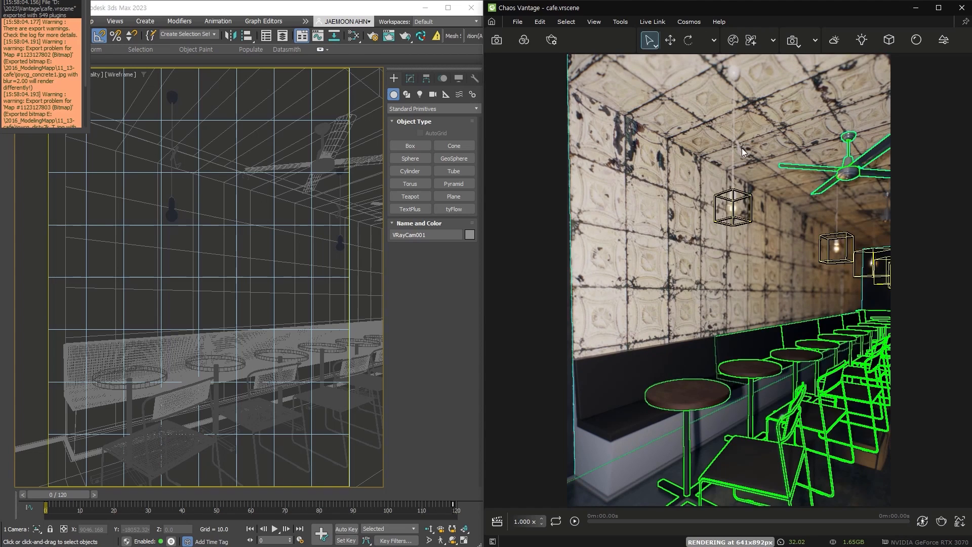
pyautogui.click(693, 403)
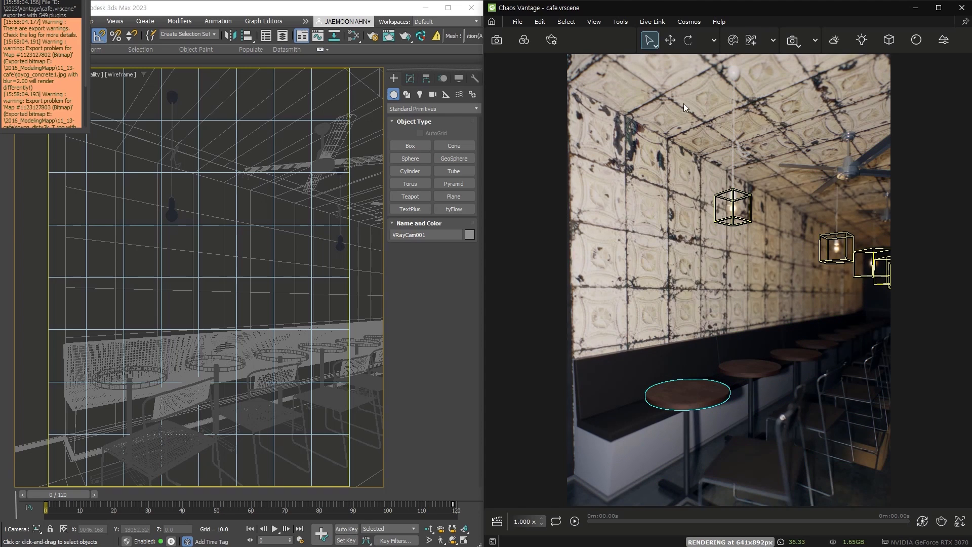
pyautogui.click(670, 40)
pyautogui.moveTo(718, 395); pyautogui.dragTo(732, 384)
pyautogui.click(751, 459)
pyautogui.moveTo(789, 484); pyautogui.dragTo(764, 421)
pyautogui.hotkey('ctrl', 'z')
pyautogui.hotkey('ctrl', 'z')
# Step: Select the whole table group in the scene outliner and move the front table slightly
pyautogui.doubleClick(773, 473)
pyautogui.click(890, 40)
pyautogui.click(862, 214)
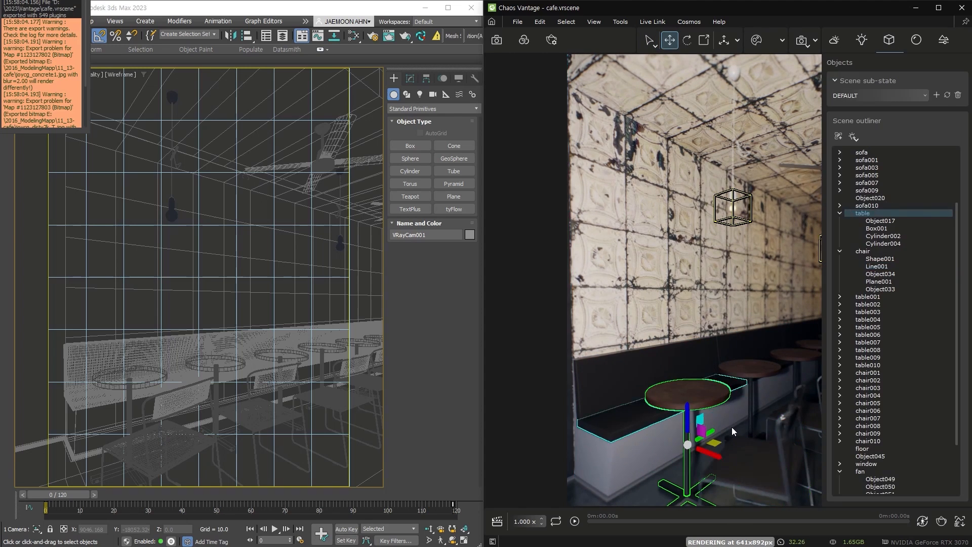
pyautogui.click(886, 236)
pyautogui.click(862, 214)
pyautogui.moveTo(719, 442)
pyautogui.mouseDown()
pyautogui.moveTo(692, 458)
pyautogui.moveTo(731, 431)
pyautogui.moveTo(715, 438)
pyautogui.mouseUp()
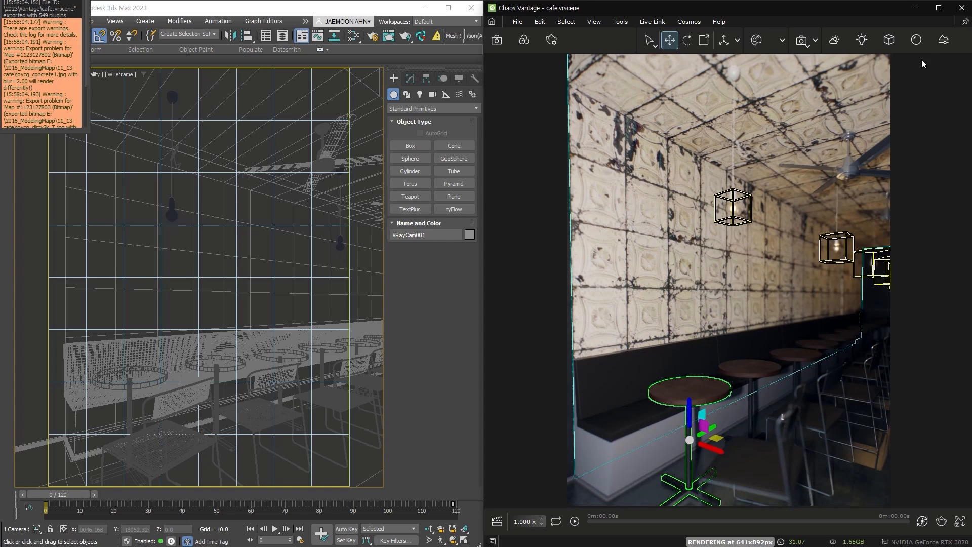
# Step: Browse the scene's materials in the material lister and check the preview scene settings
pyautogui.click(917, 40)
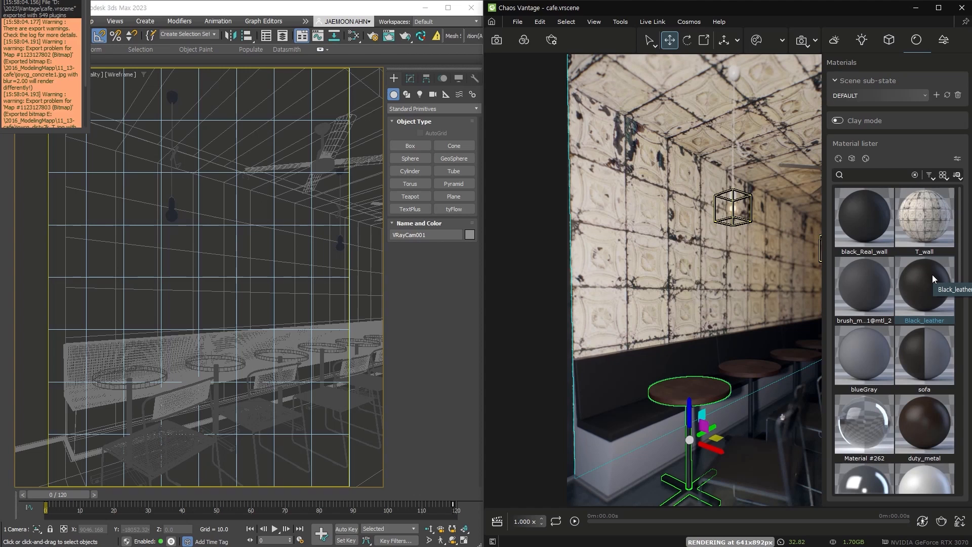
pyautogui.click(866, 426)
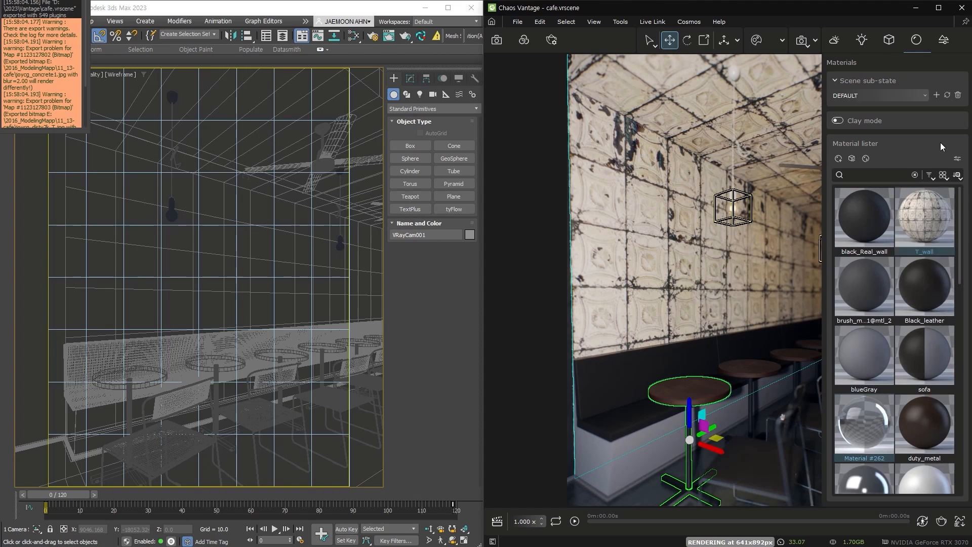
pyautogui.click(955, 160)
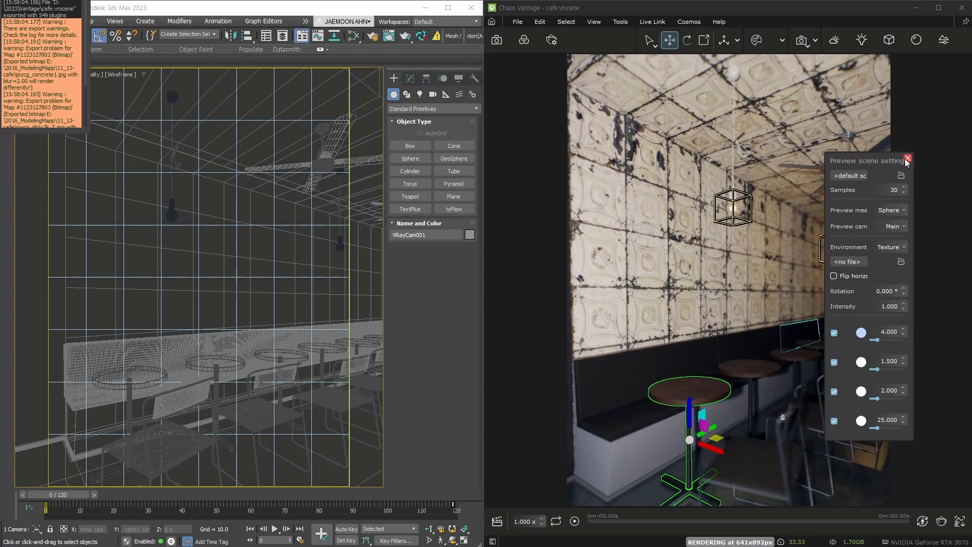
pyautogui.click(908, 159)
pyautogui.moveTo(918, 47)
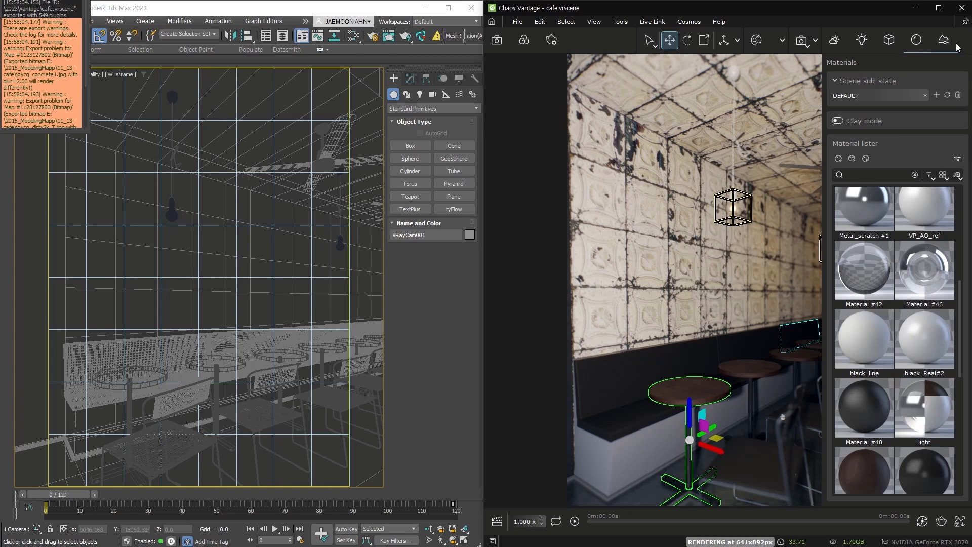